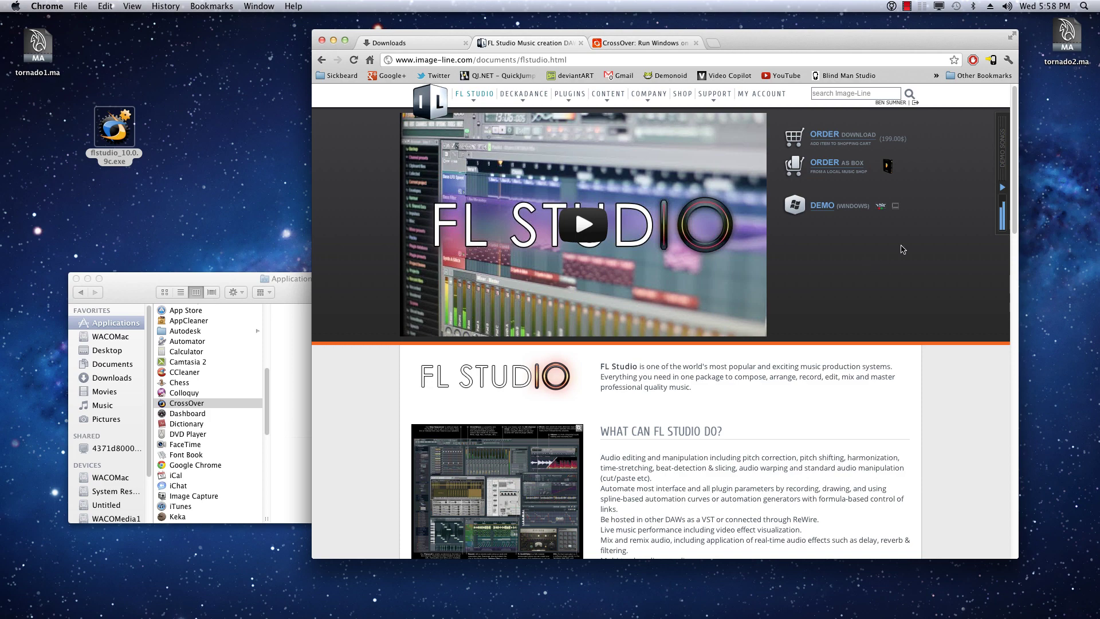
Step: Look over the FL Studio page on image-line.com, including its DEMO offer and Demo Songs sidebar
mouse_move(1015, 124)
mouse_down()
mouse_move(1008, 197)
mouse_move(1010, 121)
mouse_up()
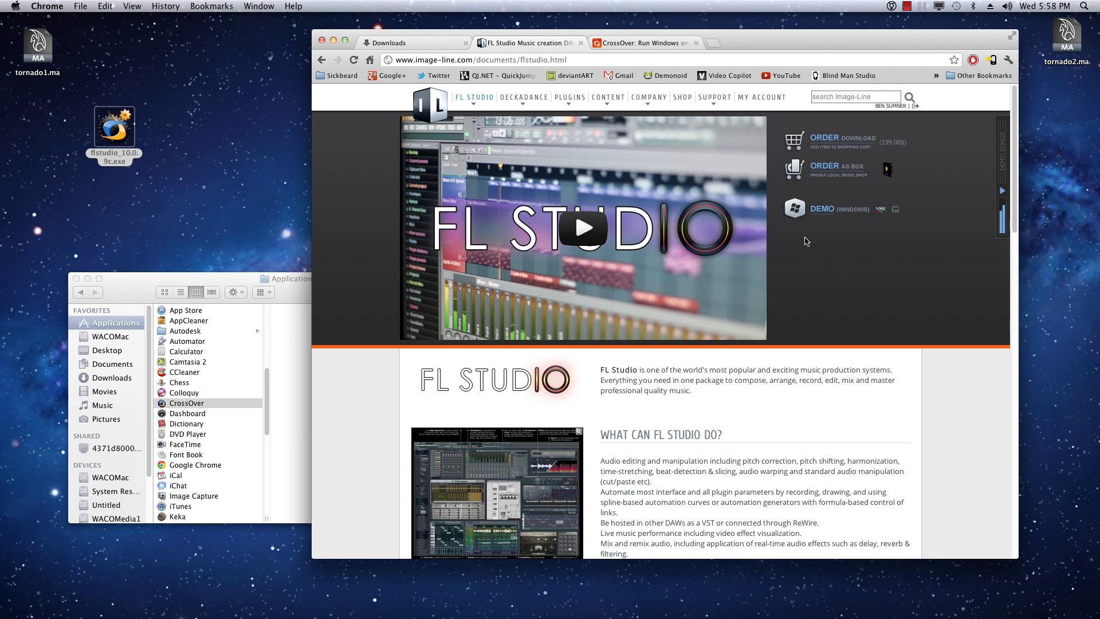
drag(785, 236, 962, 313)
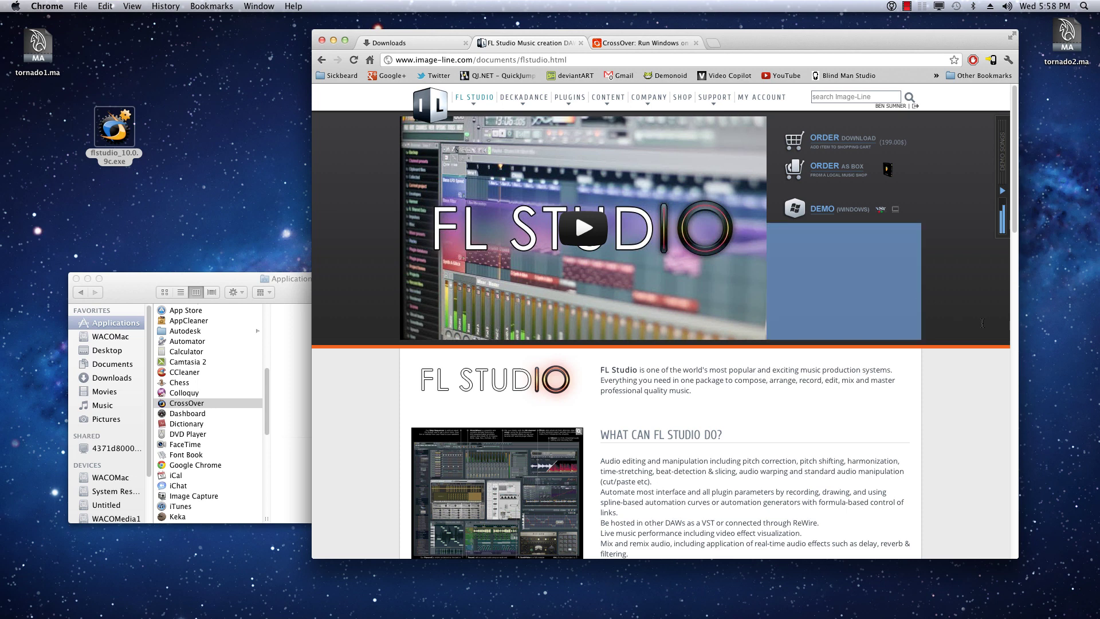
click(961, 318)
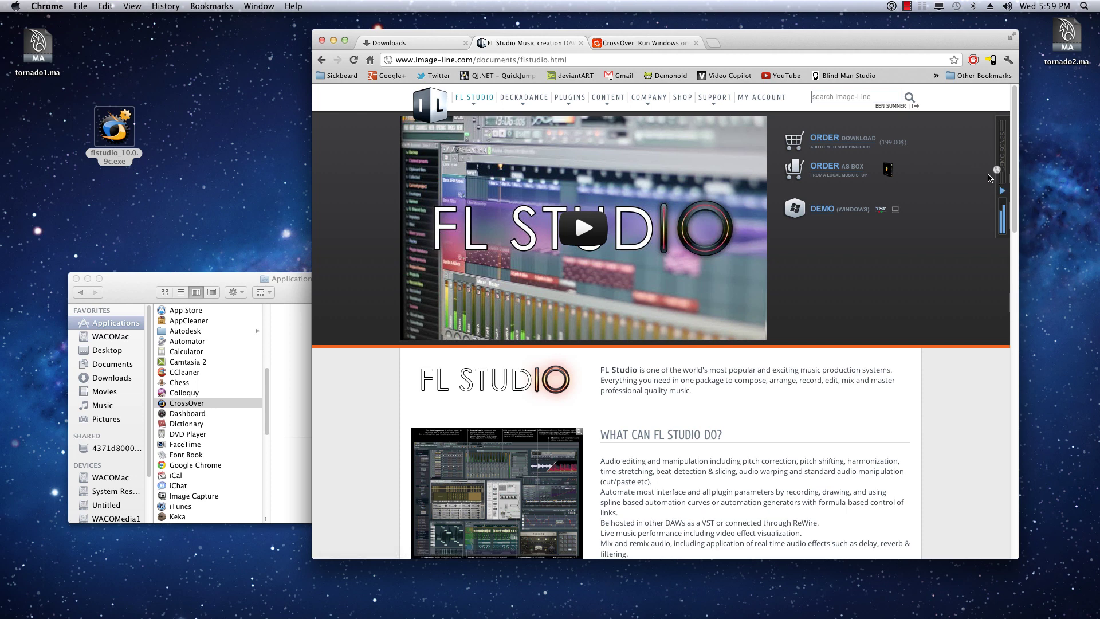
mouse_move(1004, 242)
Step: Look over the CodeWeavers CrossOver products page, then close it
click(609, 46)
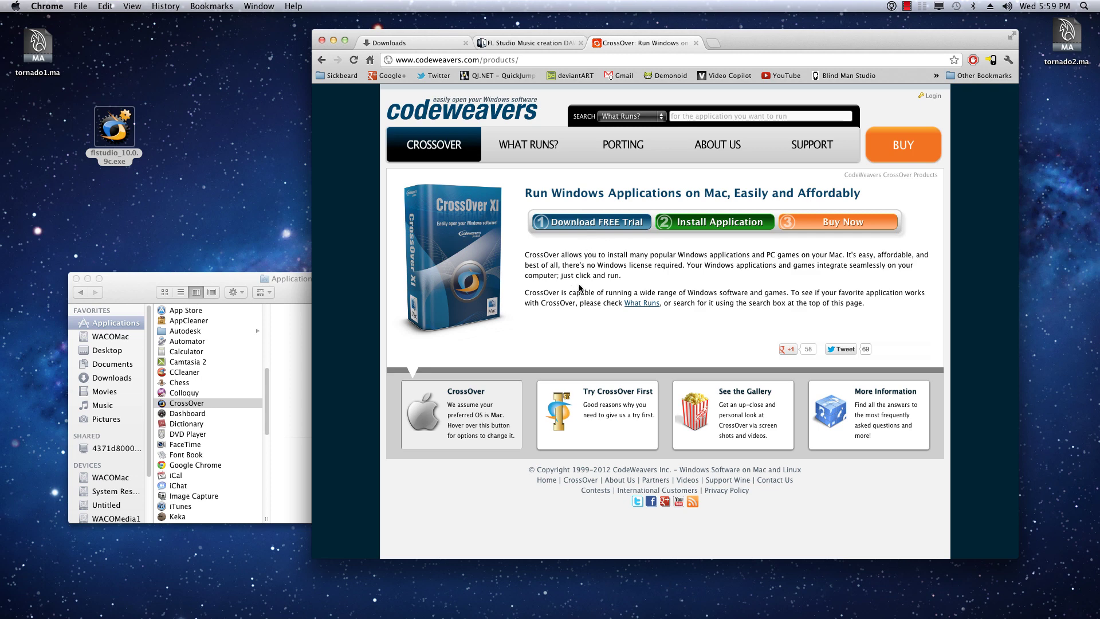
mouse_move(611, 225)
drag(871, 195, 525, 194)
click(525, 194)
click(696, 44)
Step: Scroll the FL Studio page once more and close it, leaving only Downloads
mouse_move(628, 44)
mouse_down()
mouse_move(638, 39)
mouse_move(626, 51)
mouse_up()
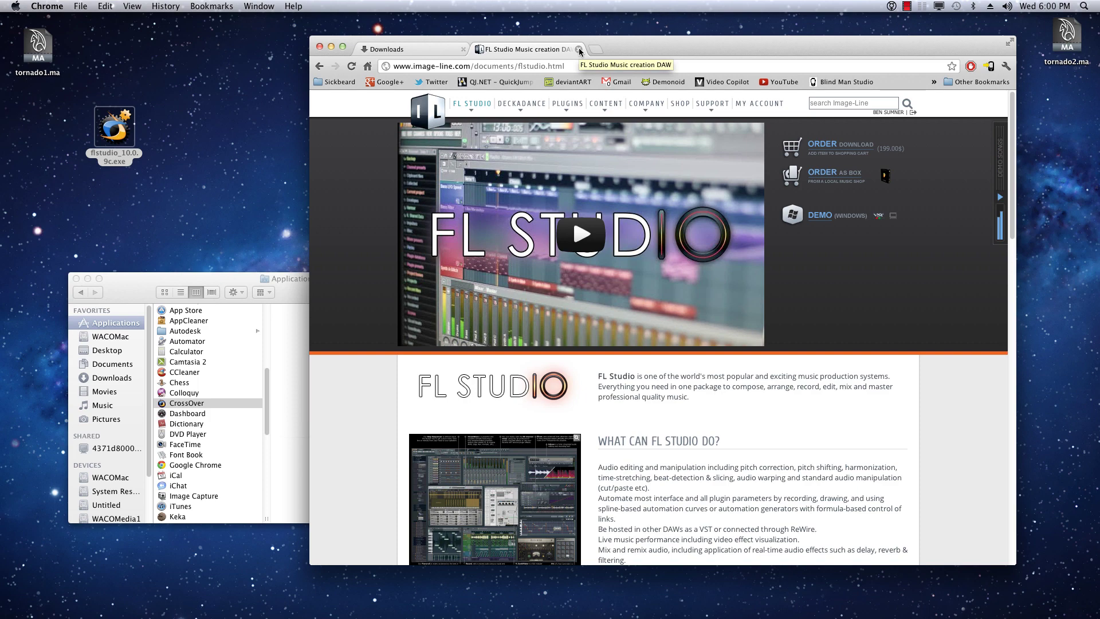
scroll(367, 252, down, 3)
scroll(368, 254, down, 15)
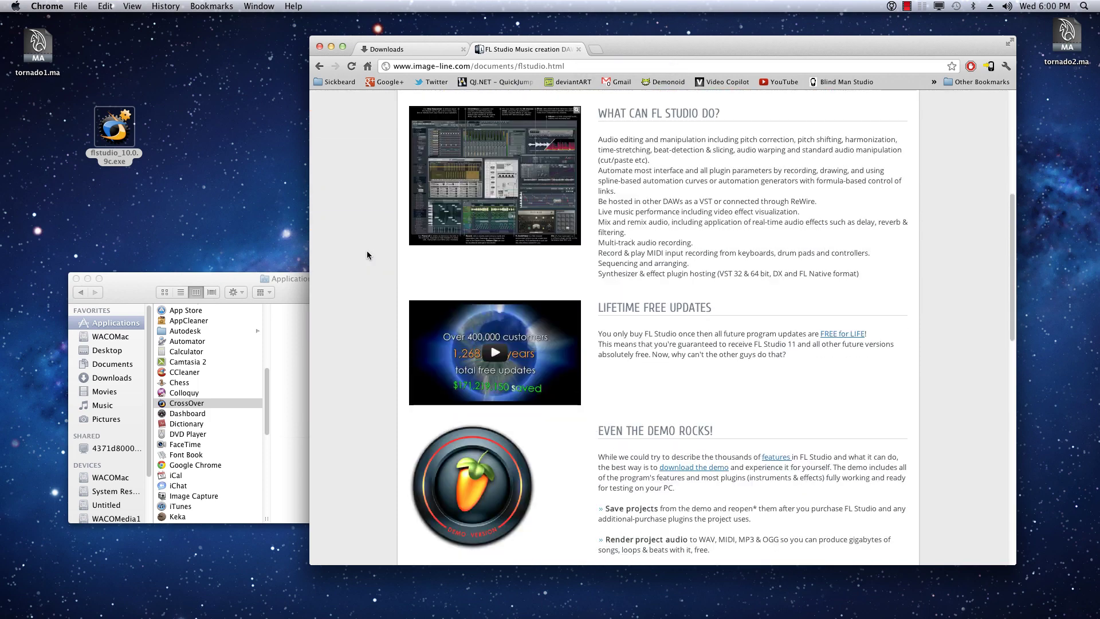
scroll(368, 254, up, 20)
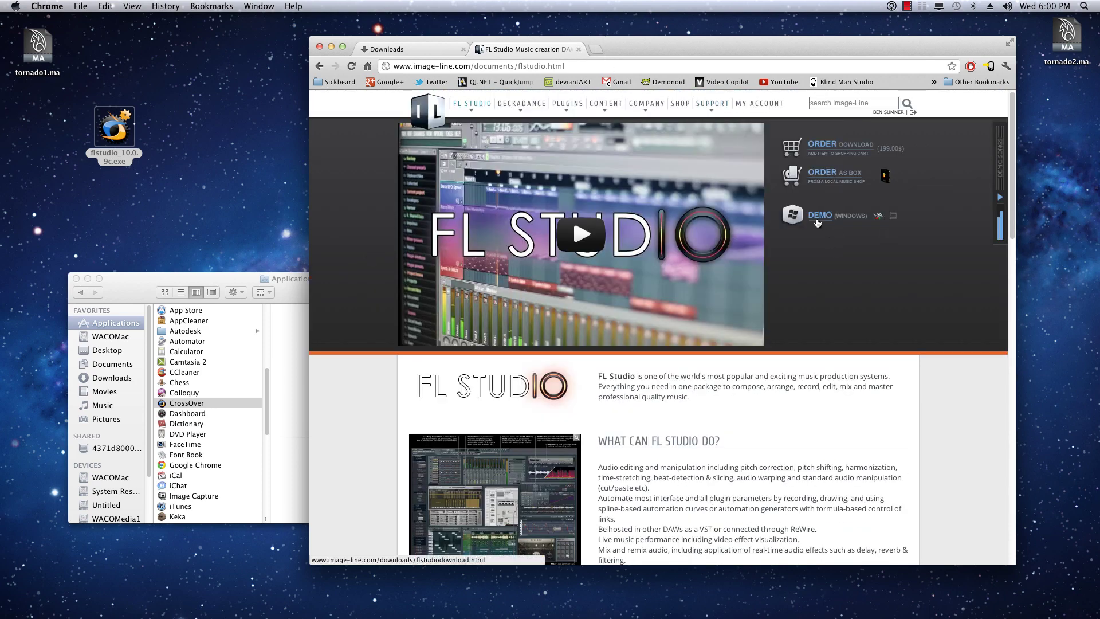
click(579, 49)
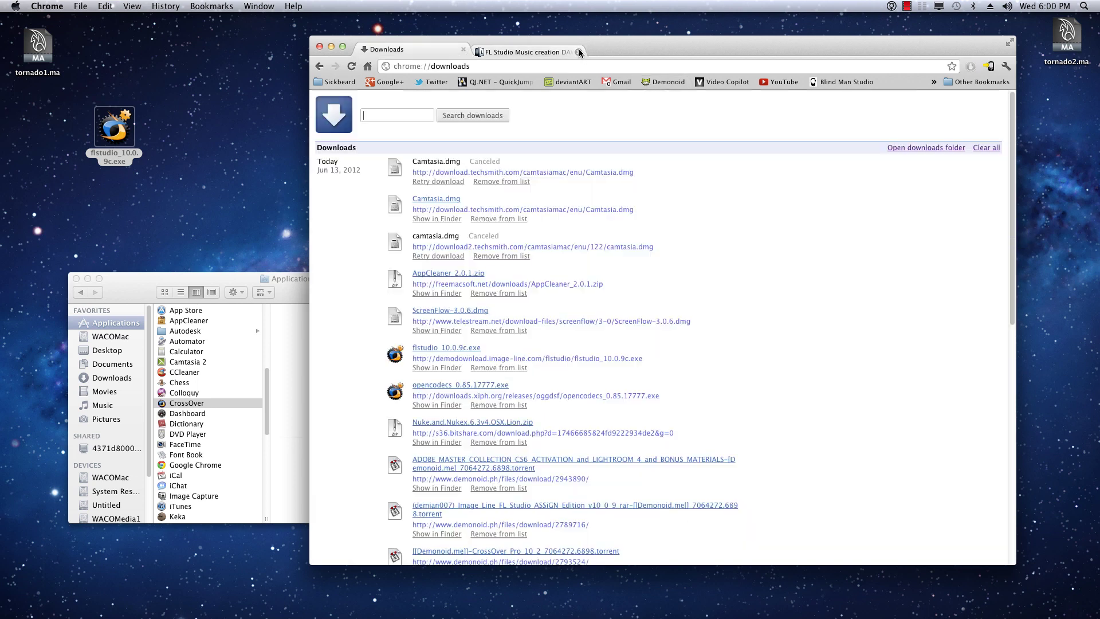
Step: Quit Chrome, launch CrossOver from Finder's Applications folder and choose Configure > Install Software
click(464, 49)
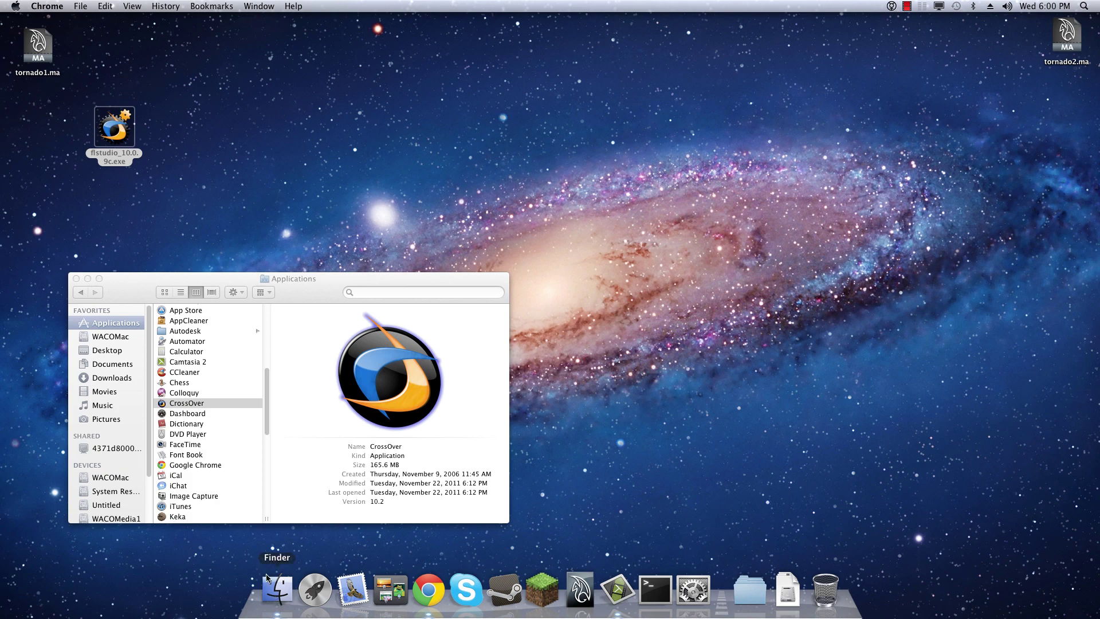
drag(242, 280, 654, 114)
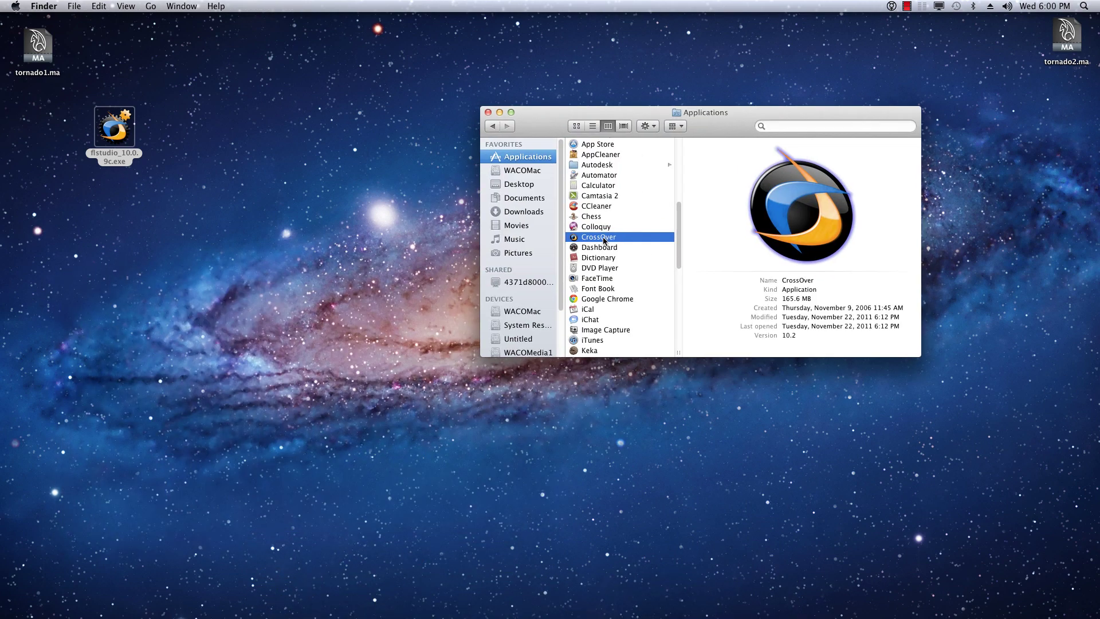
double_click(604, 237)
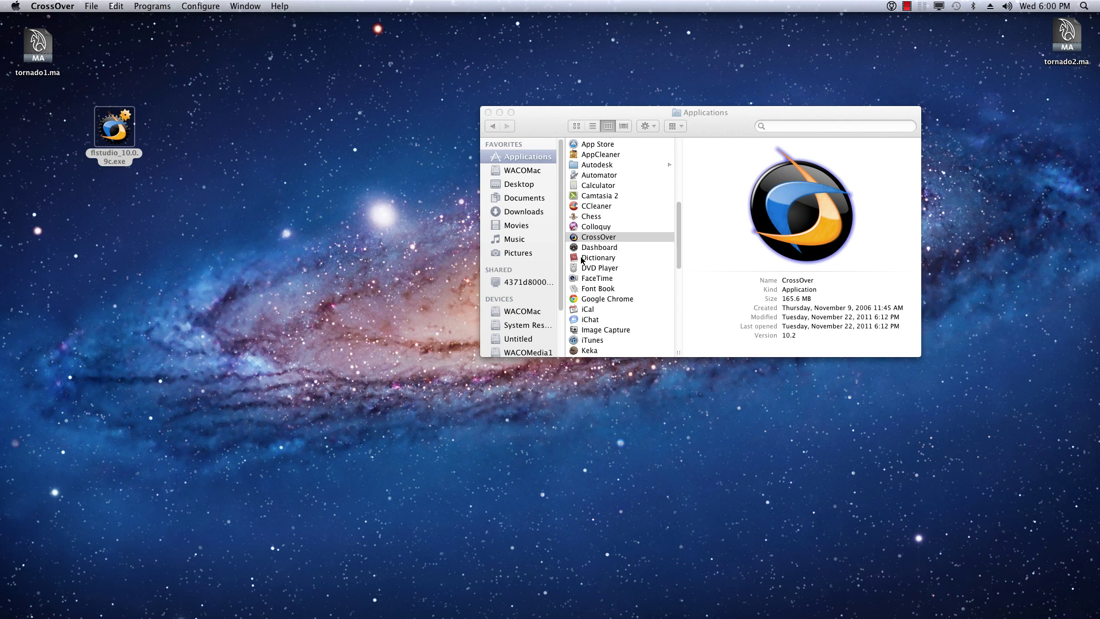
click(199, 7)
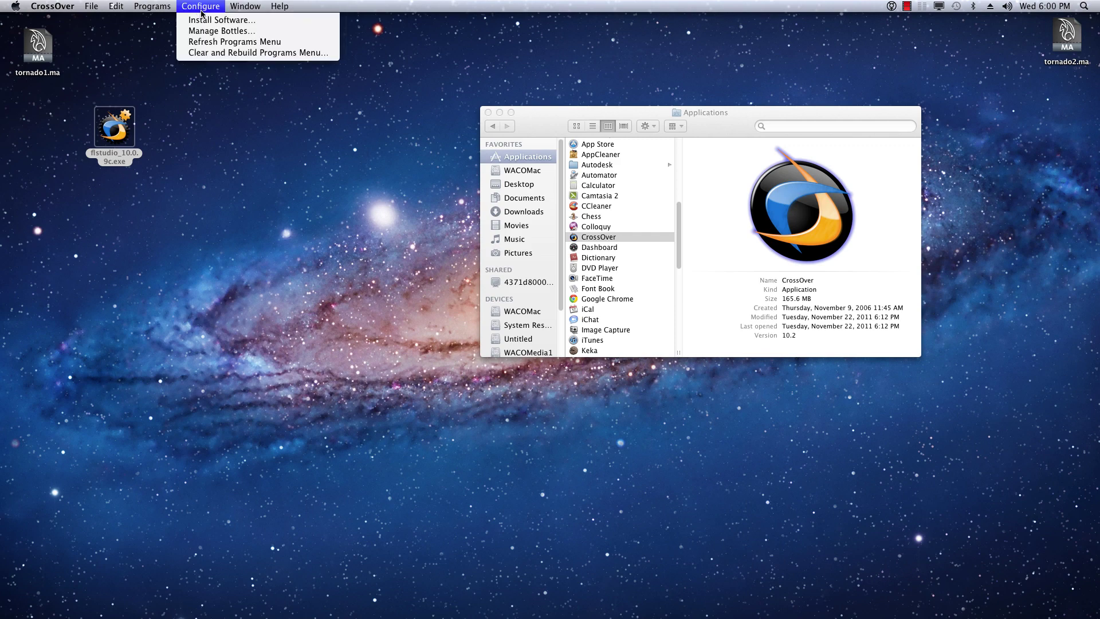
click(221, 20)
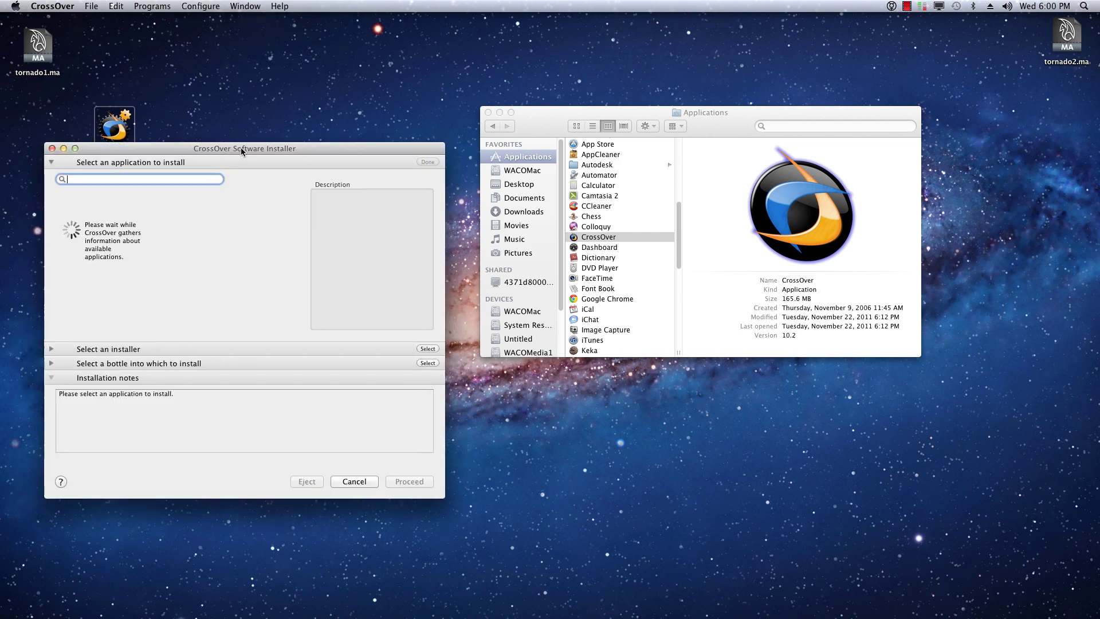
Step: Choose Other Application under Unsupported Applications as the software to install
drag(216, 148, 366, 179)
scroll(293, 263, down, 15)
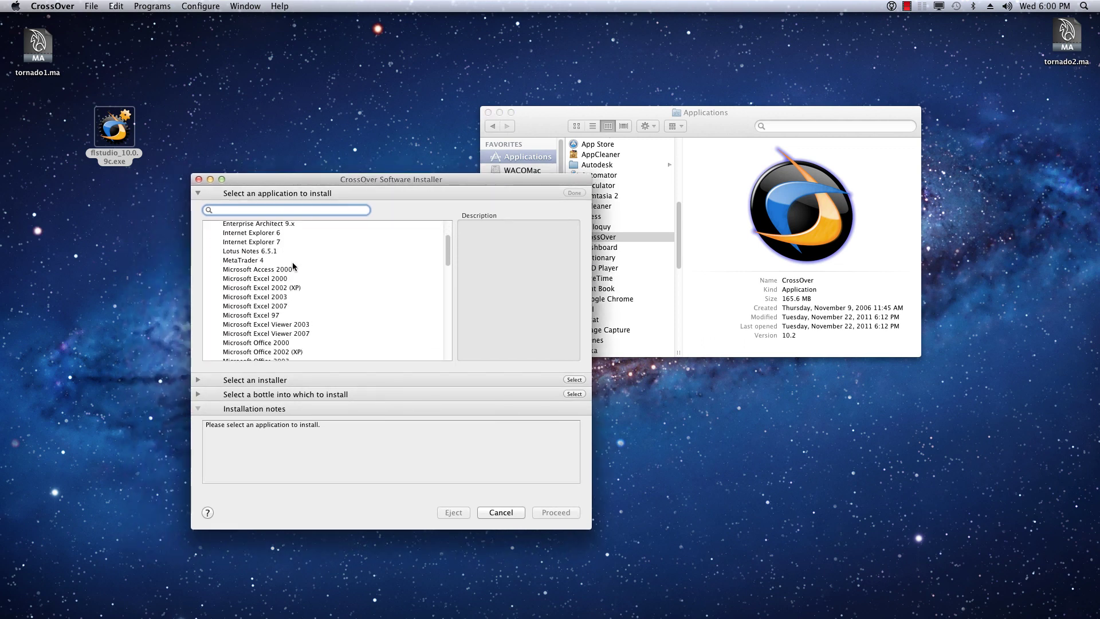
scroll(294, 264, up, 3)
scroll(293, 267, down, 5)
scroll(289, 269, up, 5)
scroll(295, 287, down, 5)
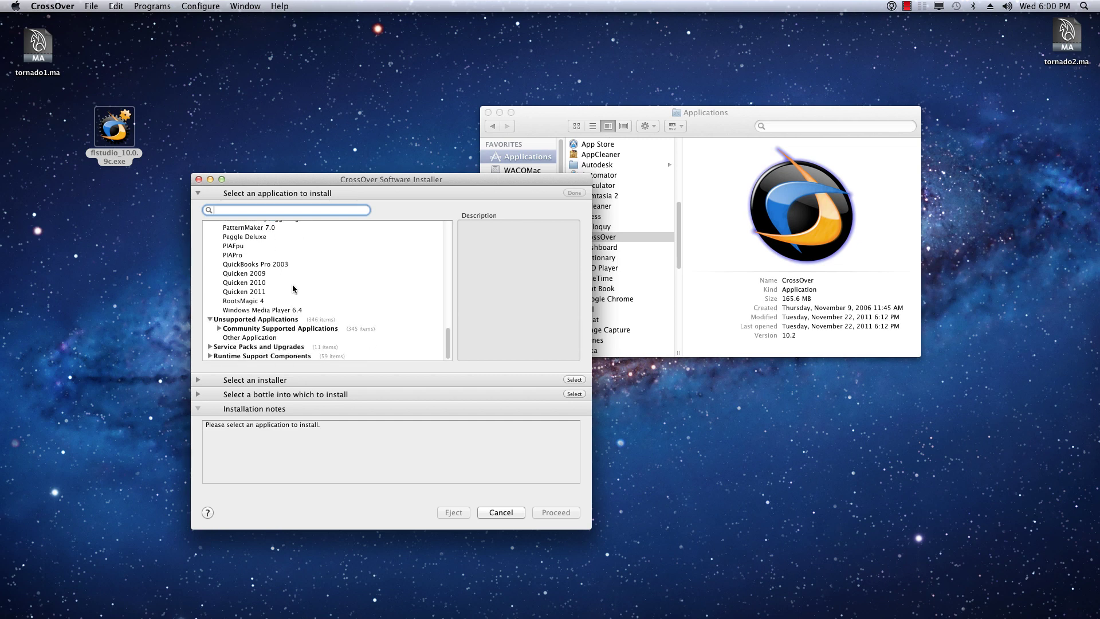
click(241, 338)
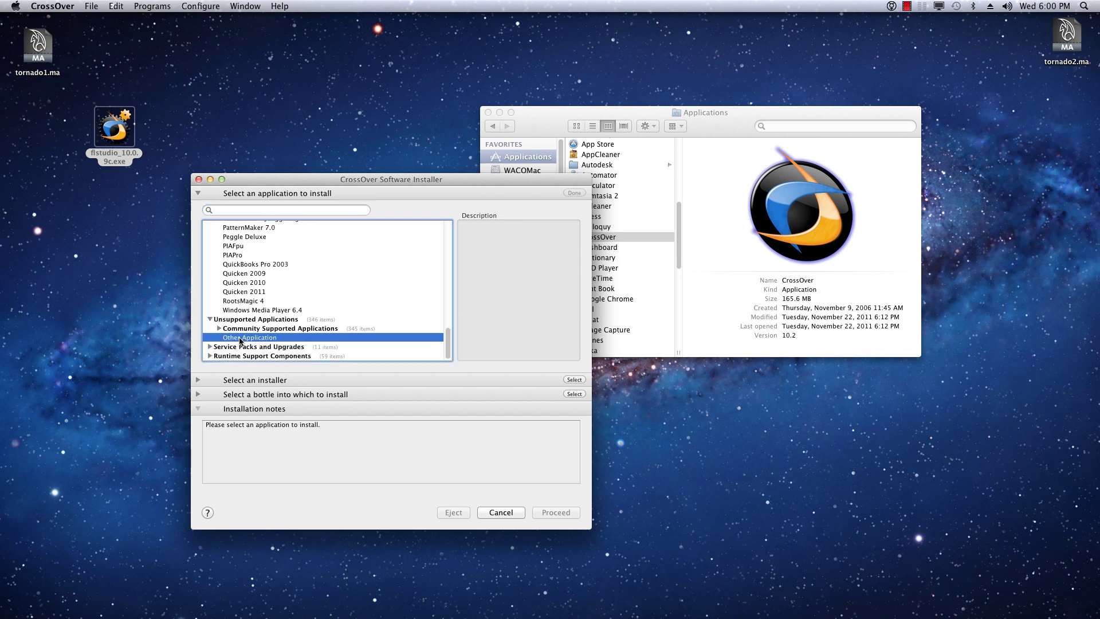
click(287, 385)
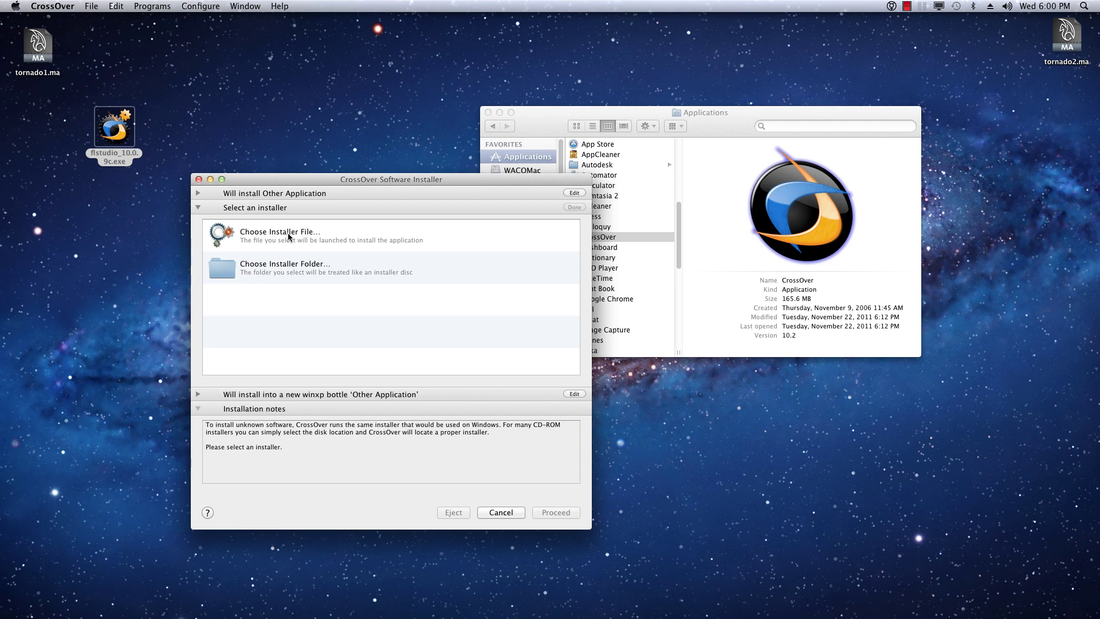
Step: Use flstudio_10.0.9c.exe from the Desktop as the installer file
click(446, 241)
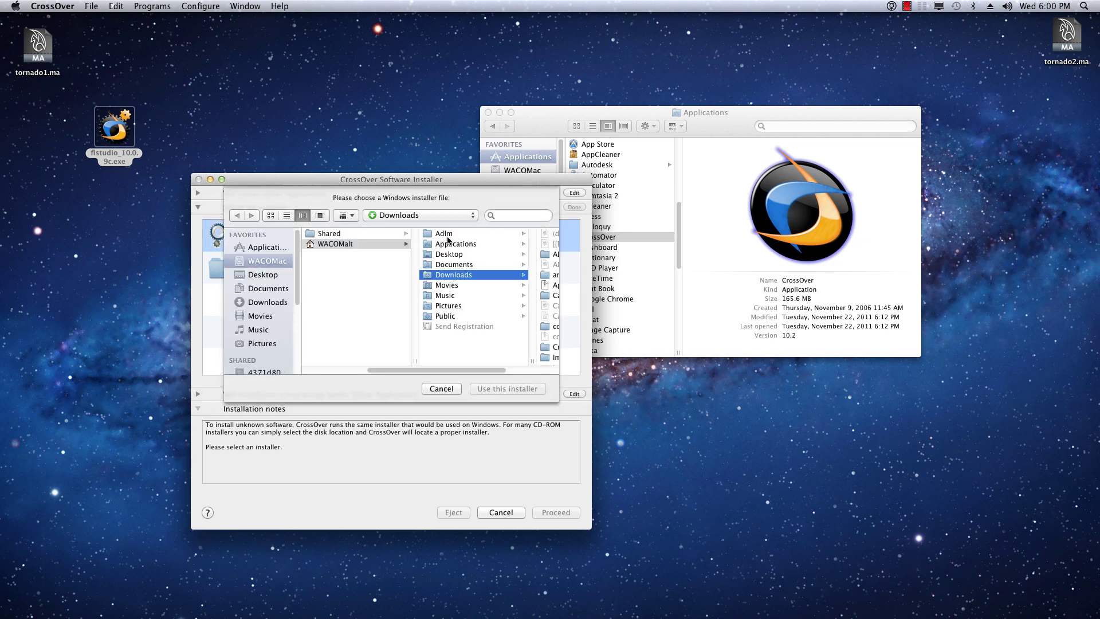
click(267, 275)
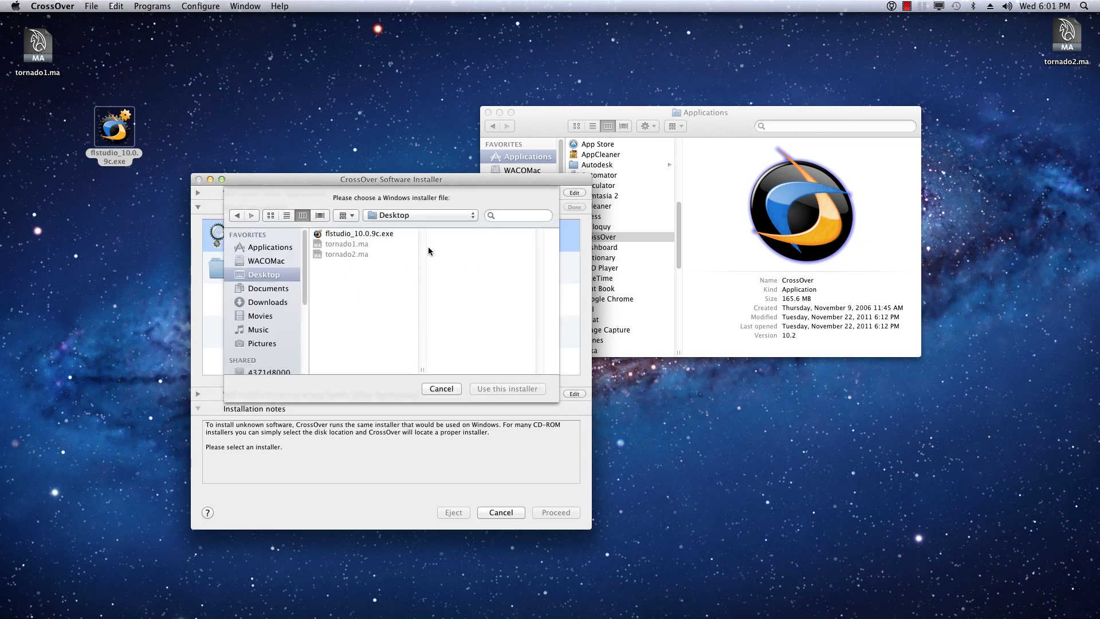
click(385, 236)
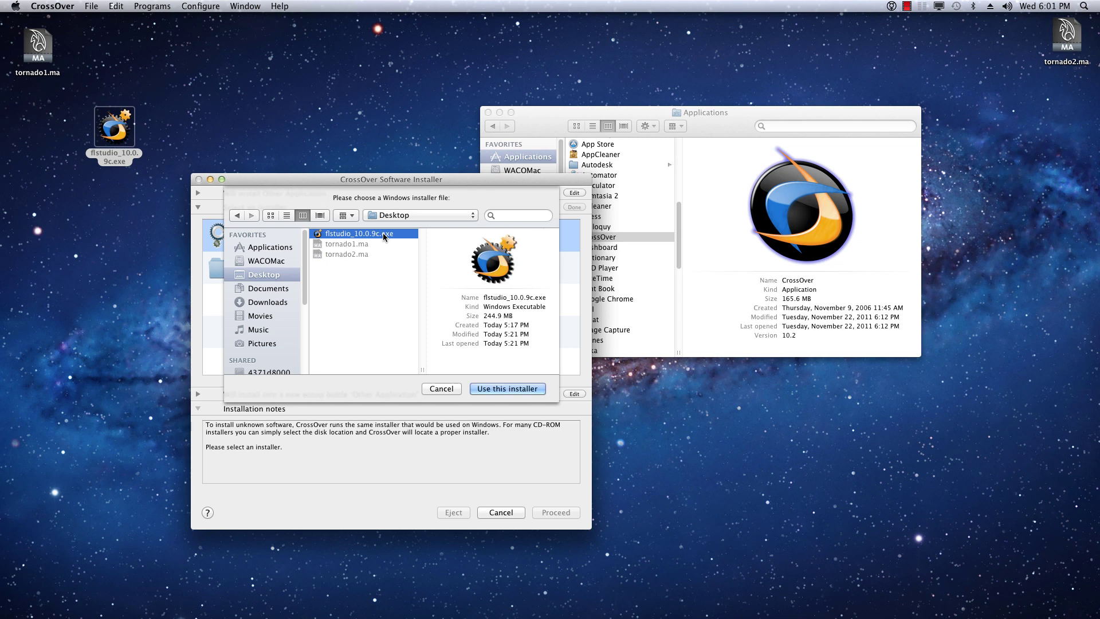
click(481, 392)
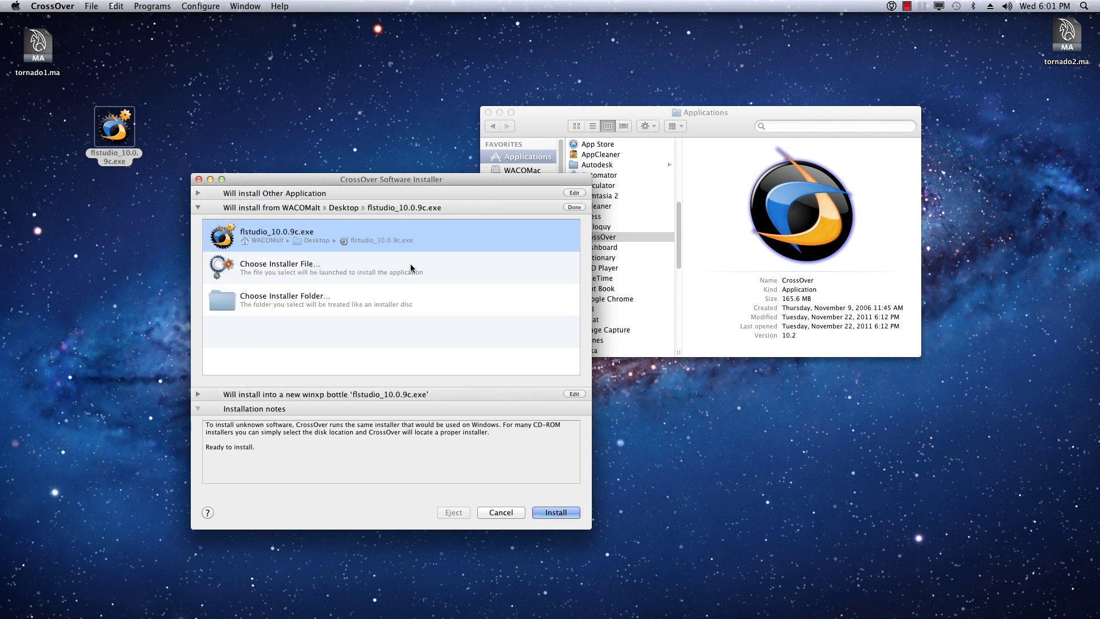
Step: Name the new winxp bottle 'FL Studio 10' and start the install
click(317, 396)
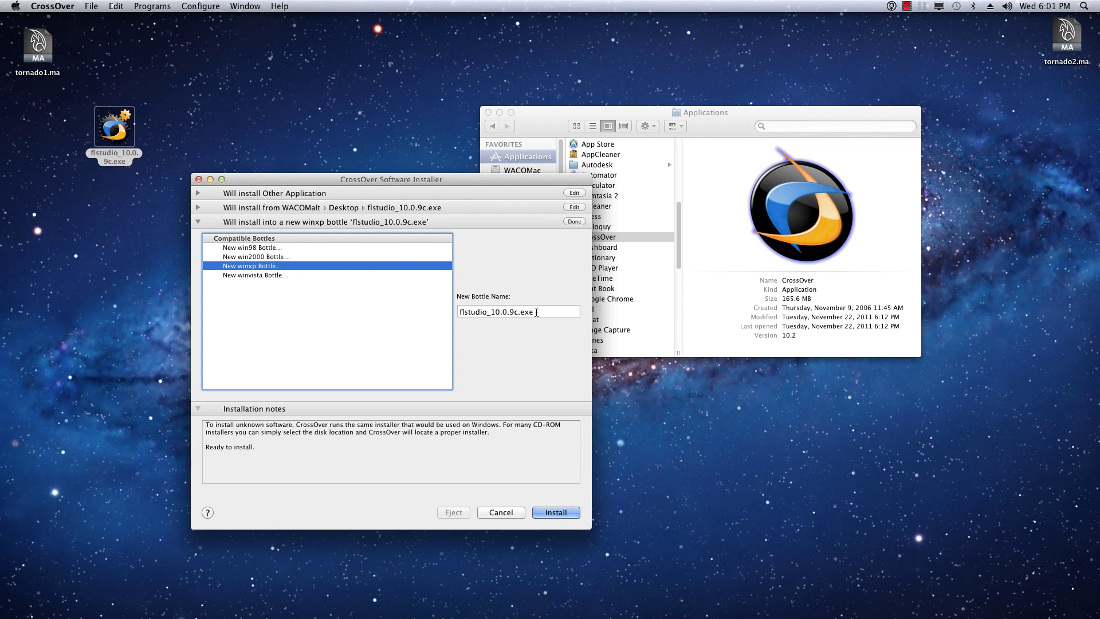
key(Tab)
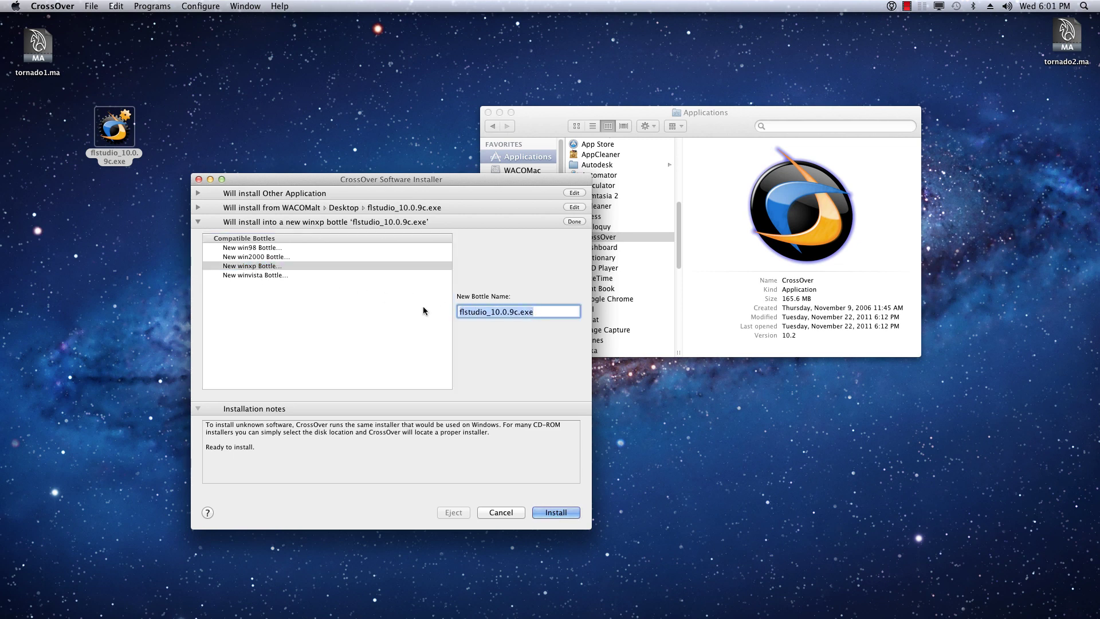
key(BackSpace)
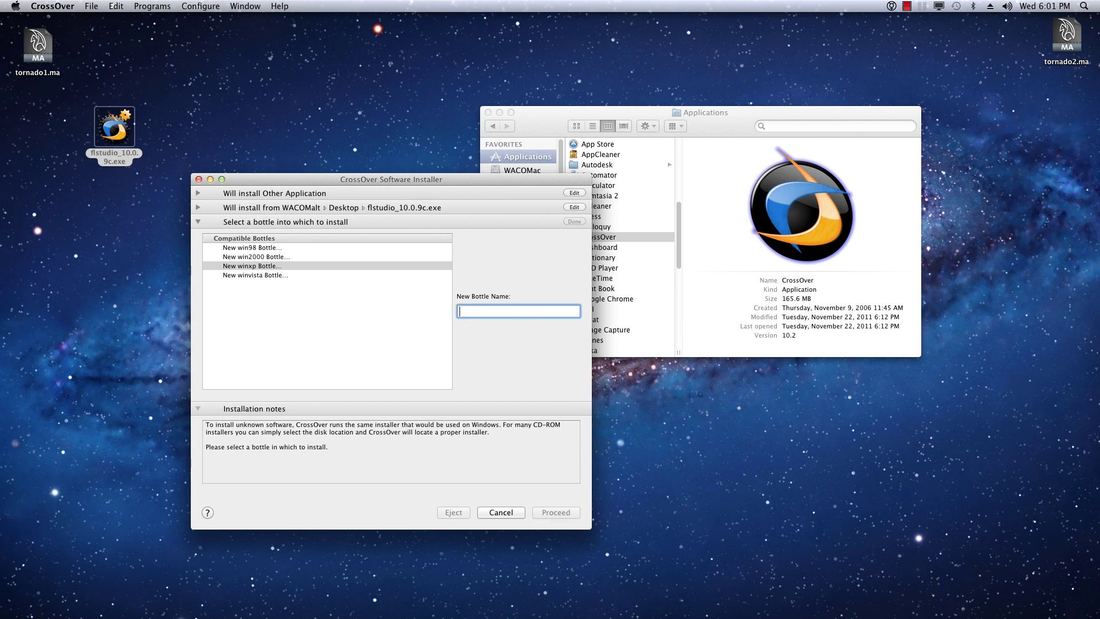
text(FL)
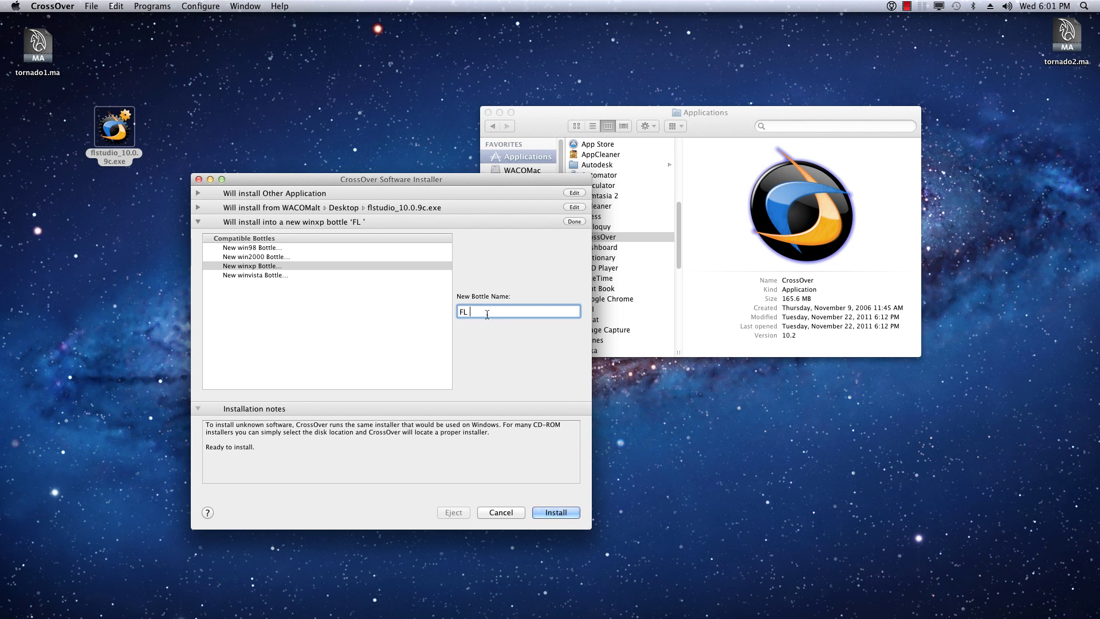
text(udi)
text(10)
click(556, 512)
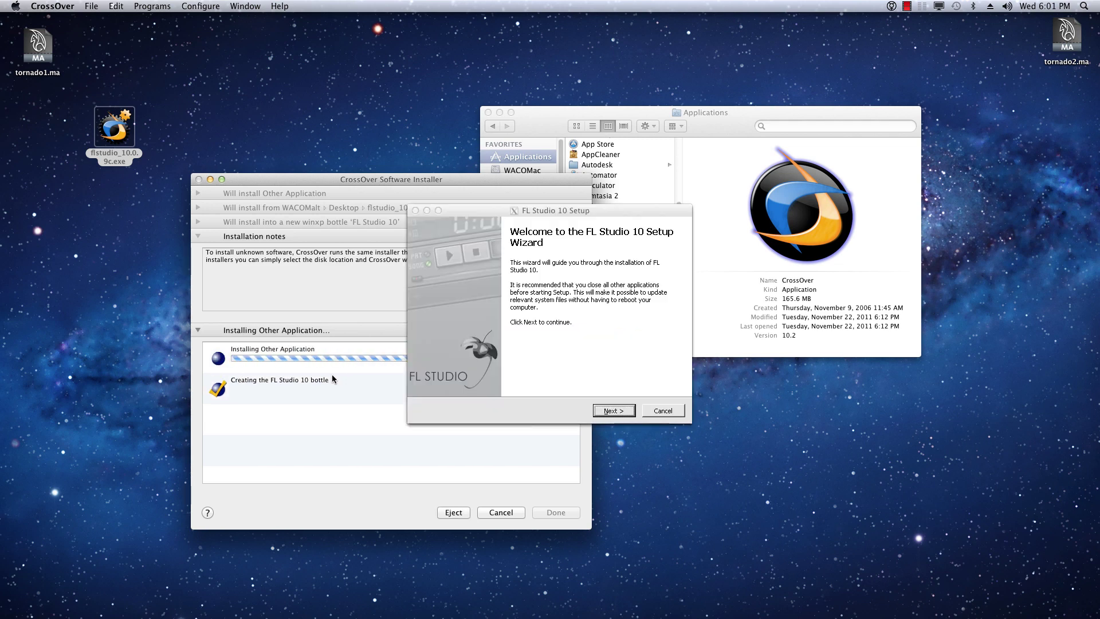
Step: Get past the welcome and licence pages and include Deckadance among the components
click(613, 411)
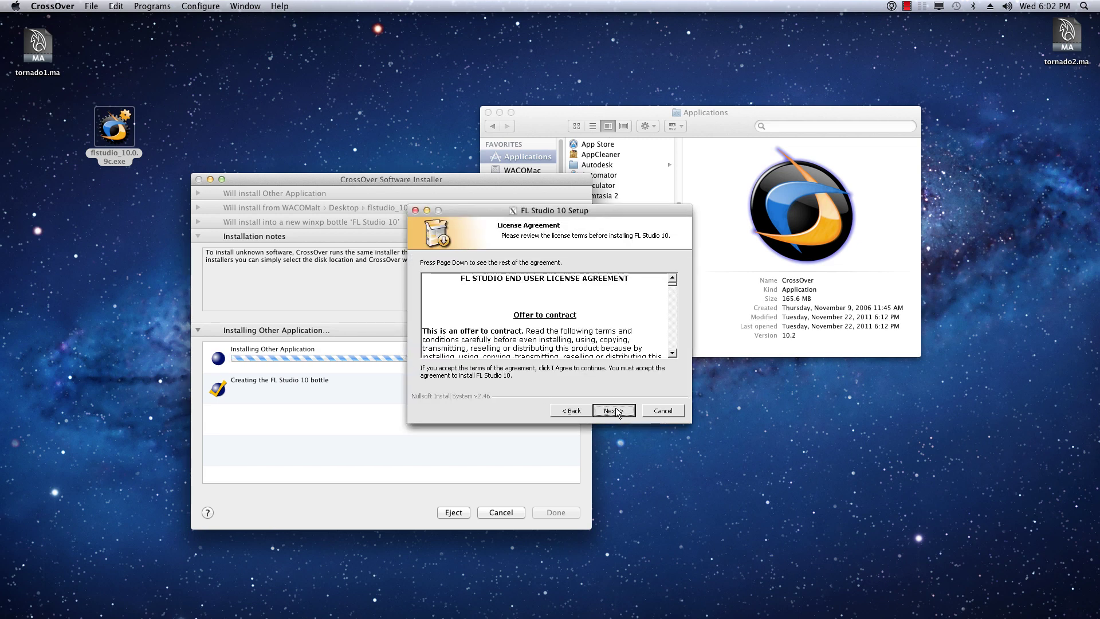
click(616, 411)
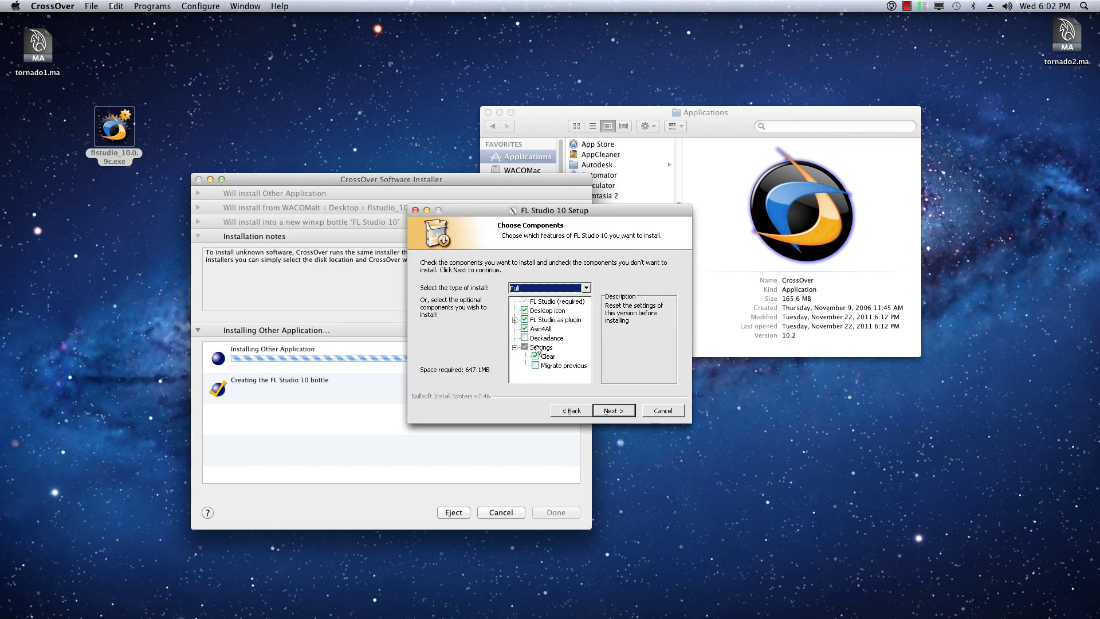
click(524, 337)
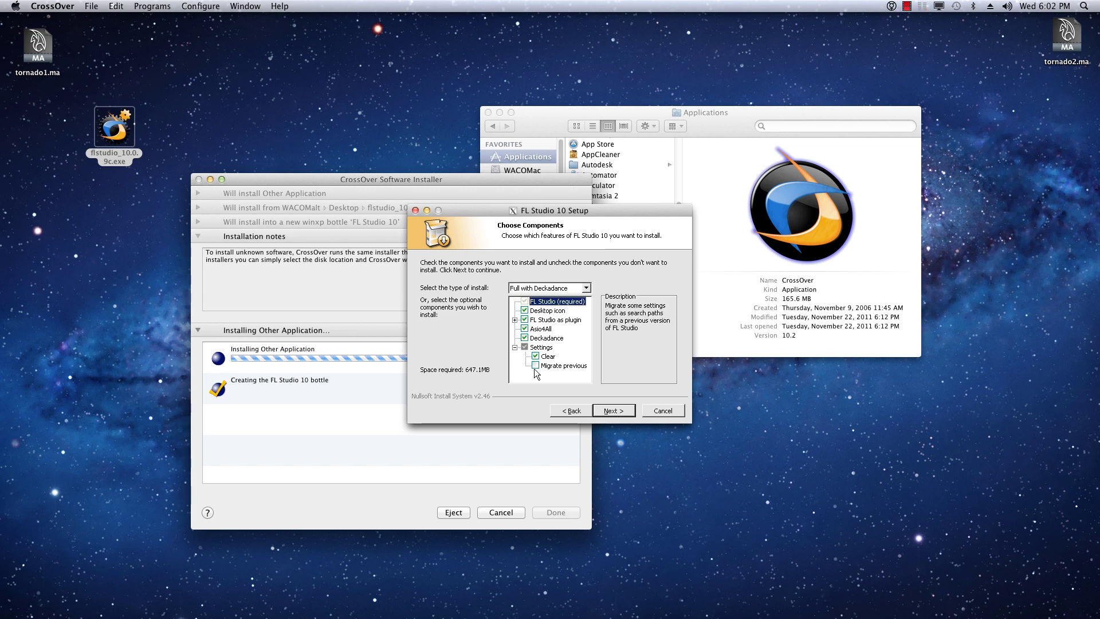
click(614, 410)
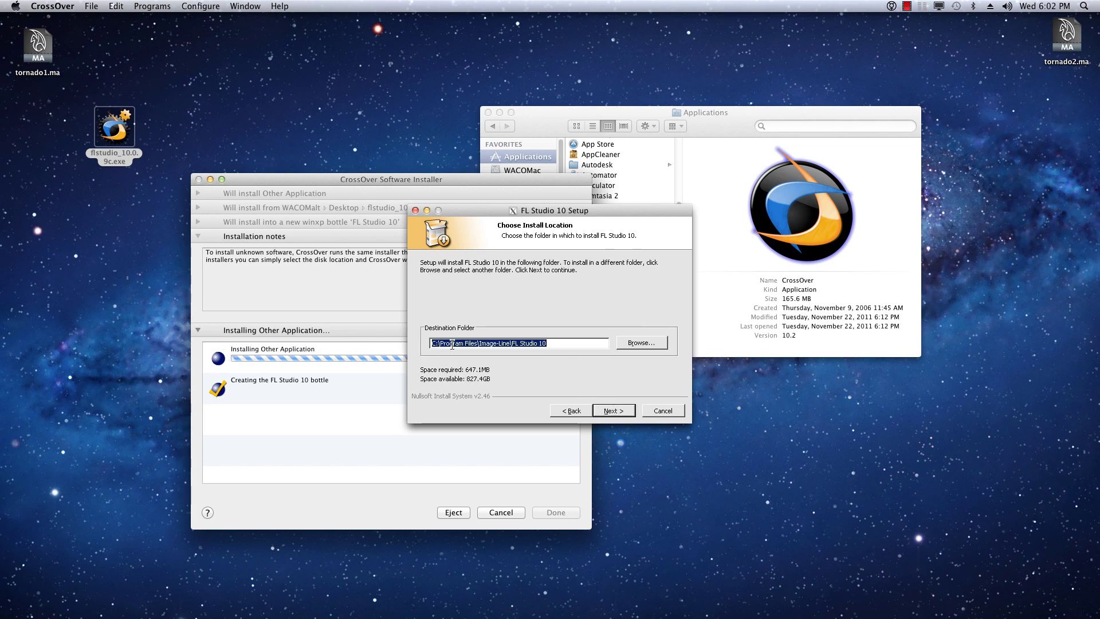
Step: Keep the default FL Studio and VSTi plugin folders, decline TuneUp Utilities 2012, and install
click(614, 409)
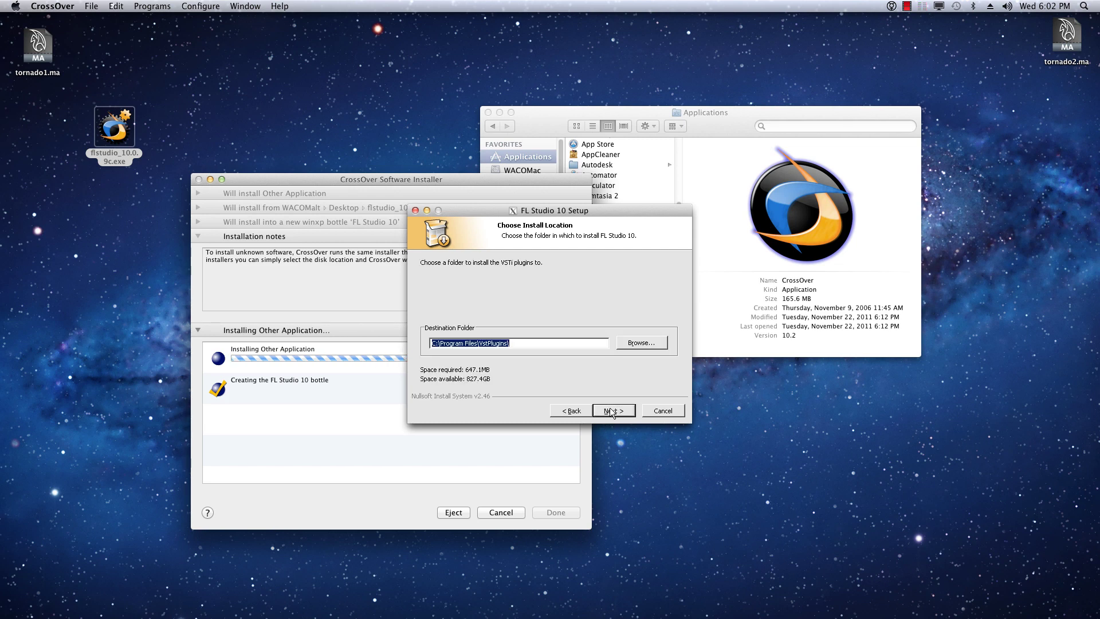
click(613, 411)
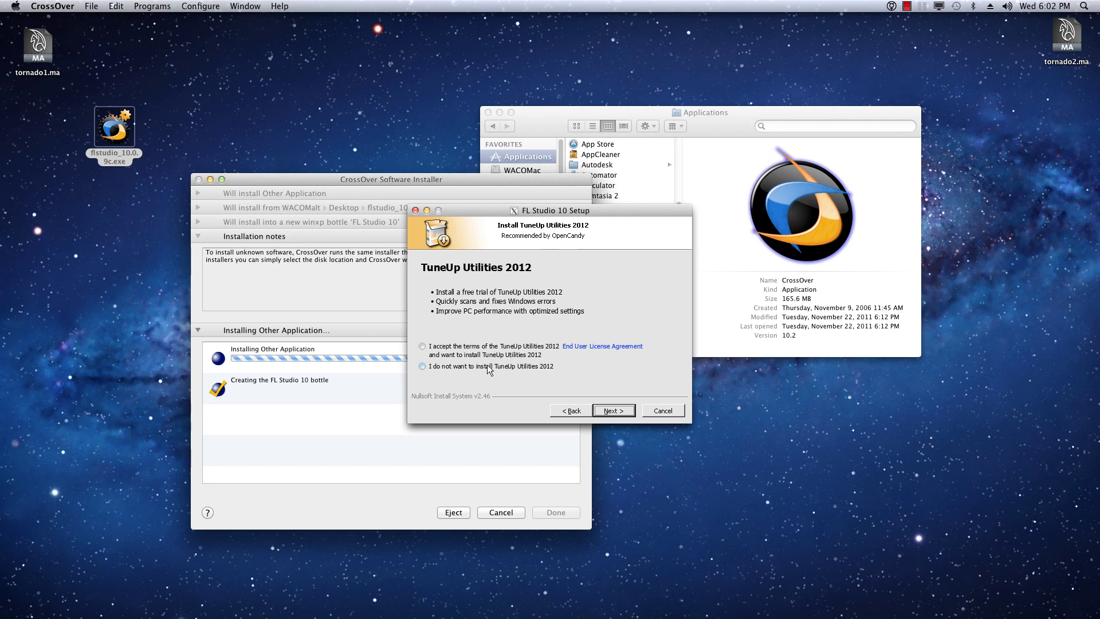
click(488, 368)
click(613, 413)
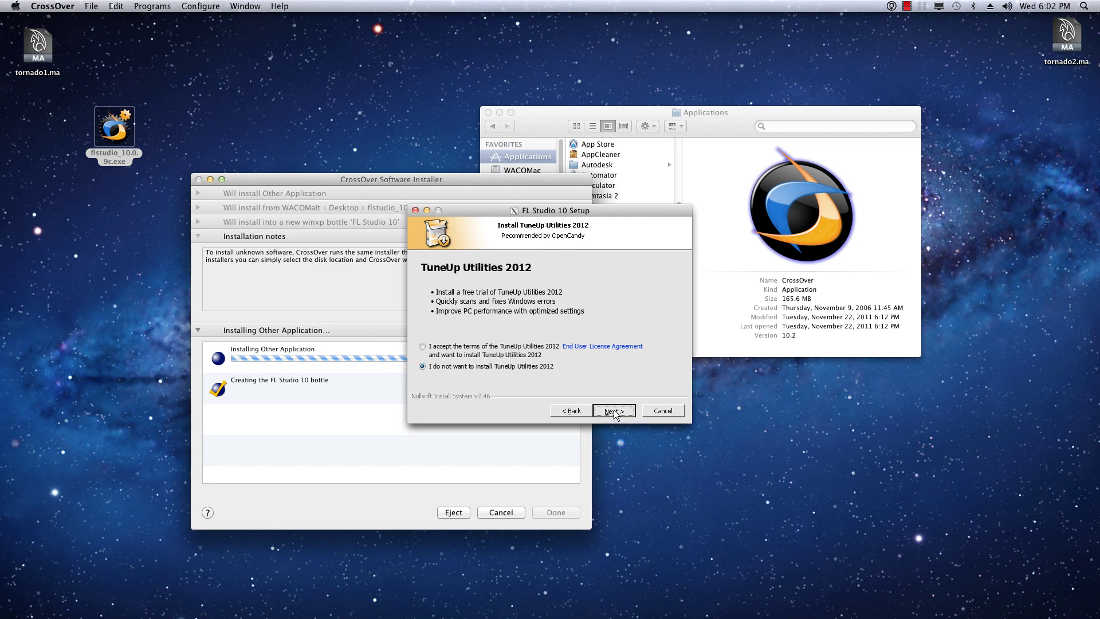
click(614, 410)
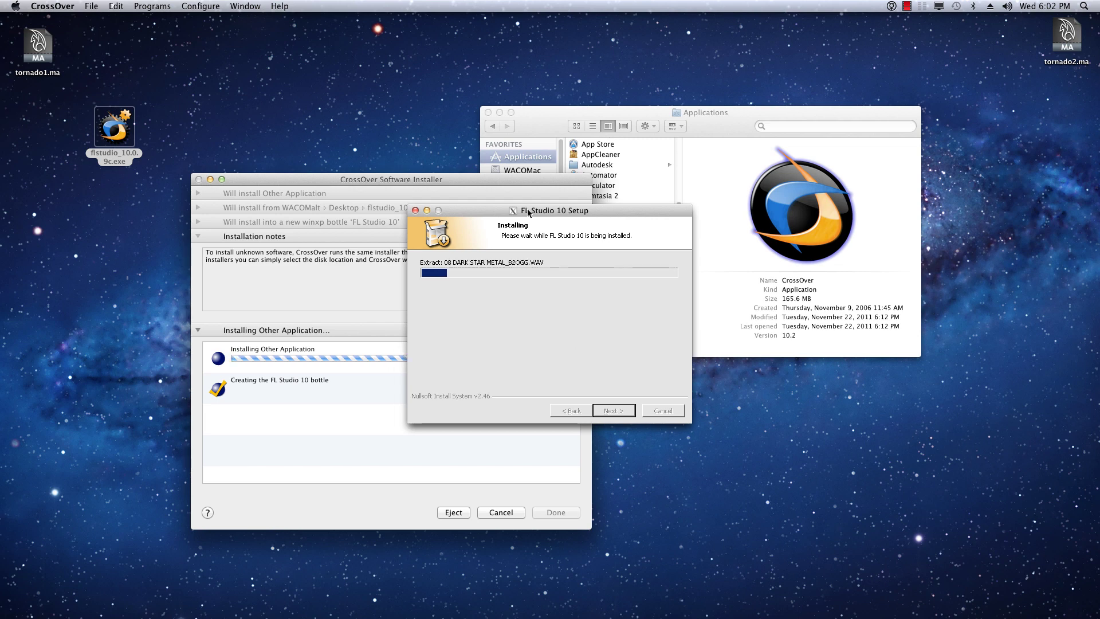
Step: Rearrange the Setup and Finder windows while extraction runs until the ASIO4ALL 2.10 wizard appears
drag(486, 212, 476, 223)
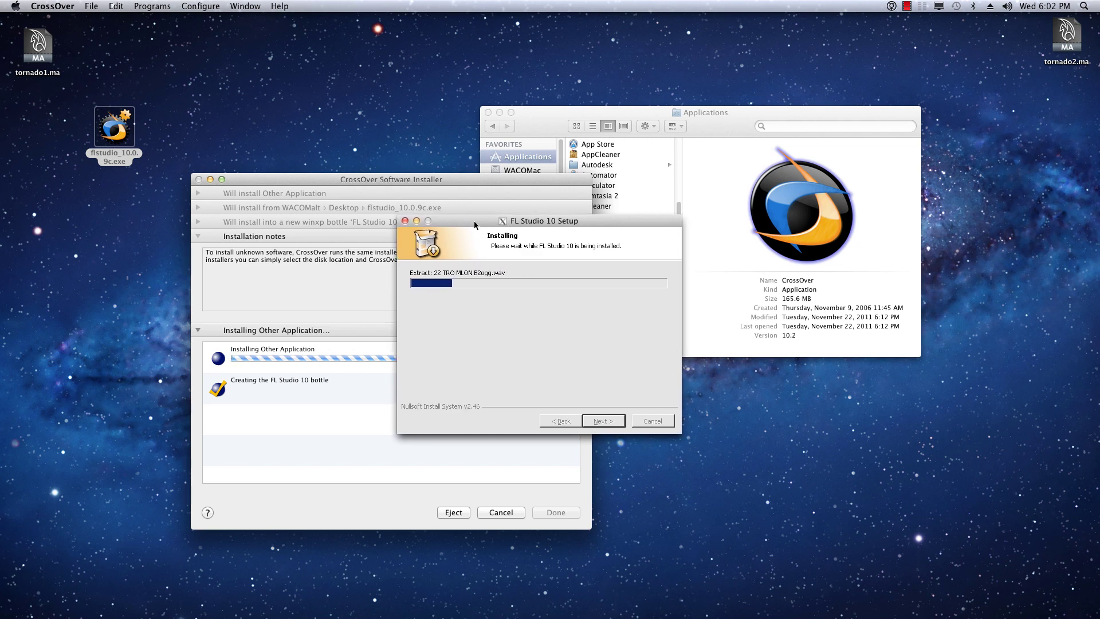
click(547, 124)
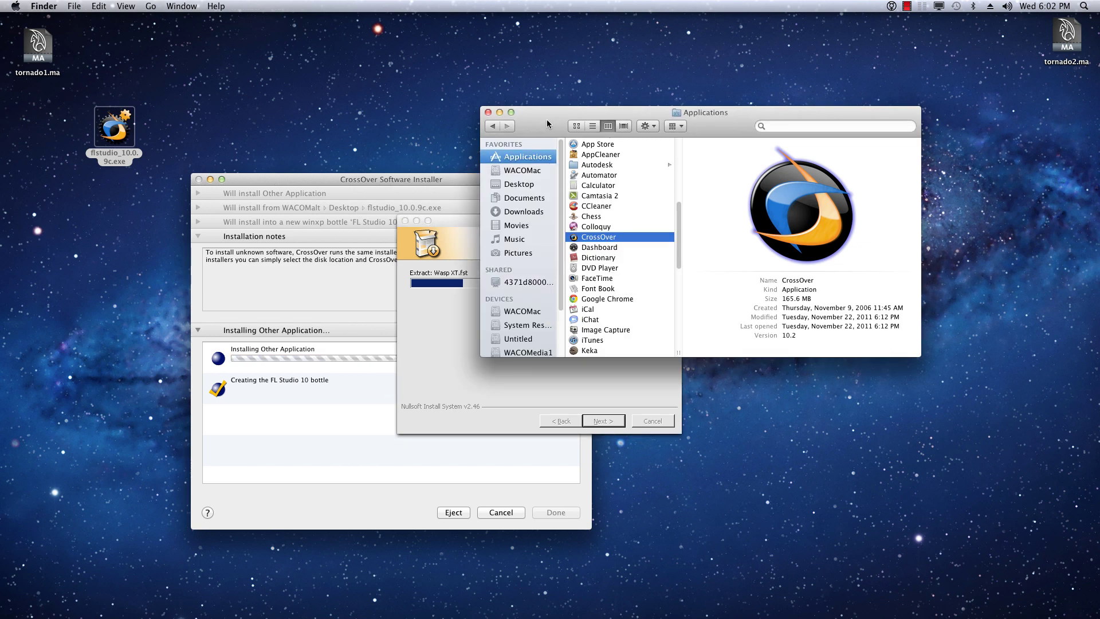
mouse_move(547, 120)
mouse_down()
mouse_move(597, 129)
mouse_move(533, 274)
mouse_move(477, 321)
mouse_move(557, 263)
mouse_move(570, 171)
mouse_move(535, 148)
mouse_move(534, 171)
mouse_move(563, 113)
mouse_up()
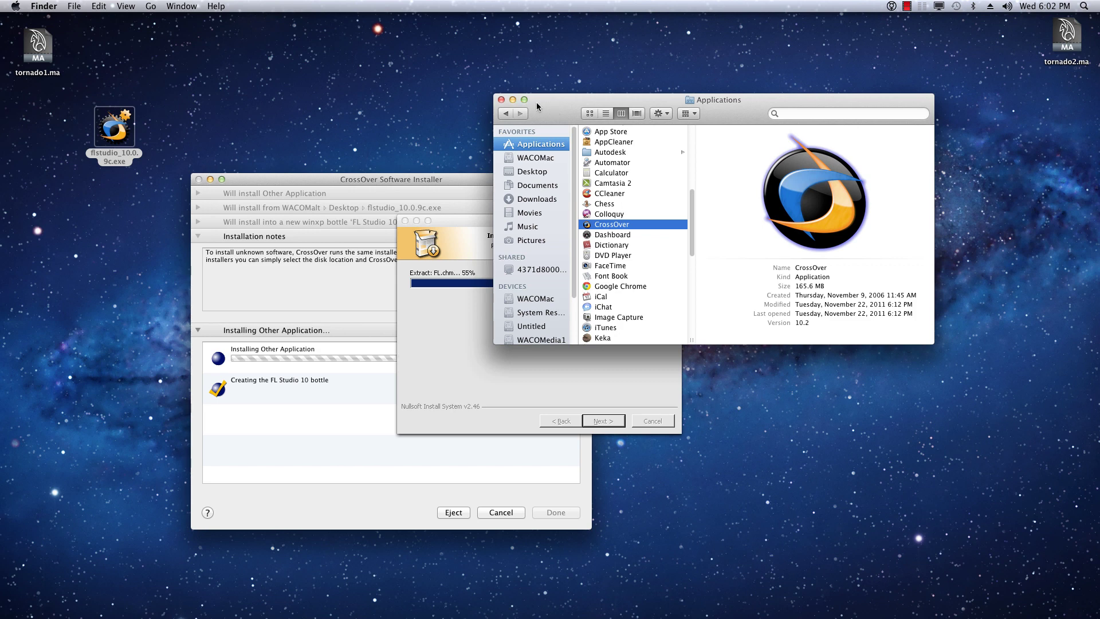
drag(547, 107, 668, 195)
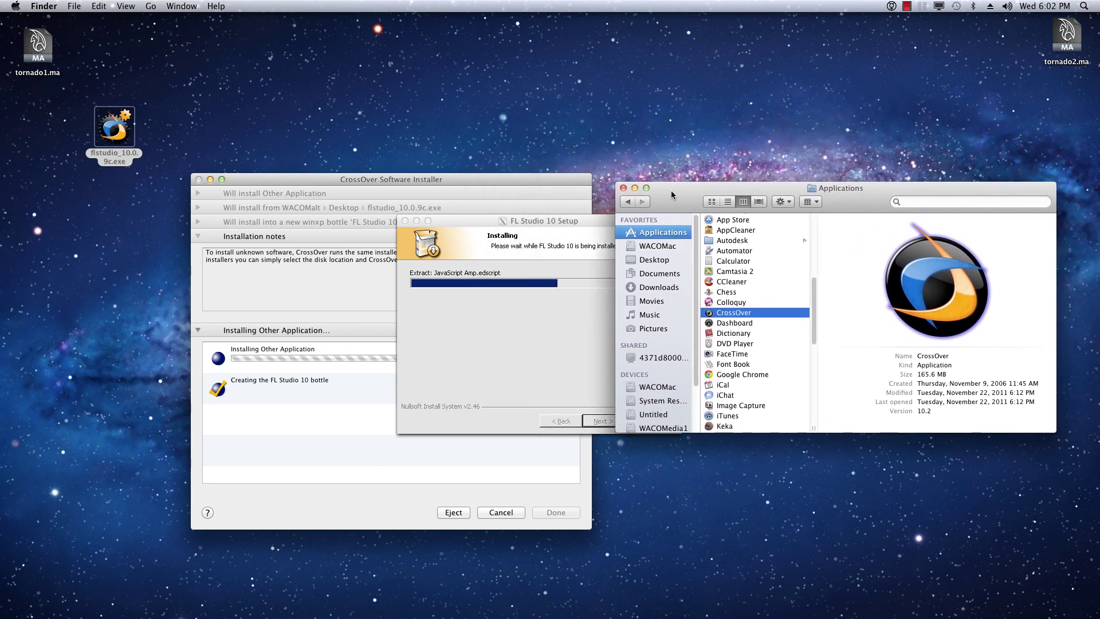
click(571, 223)
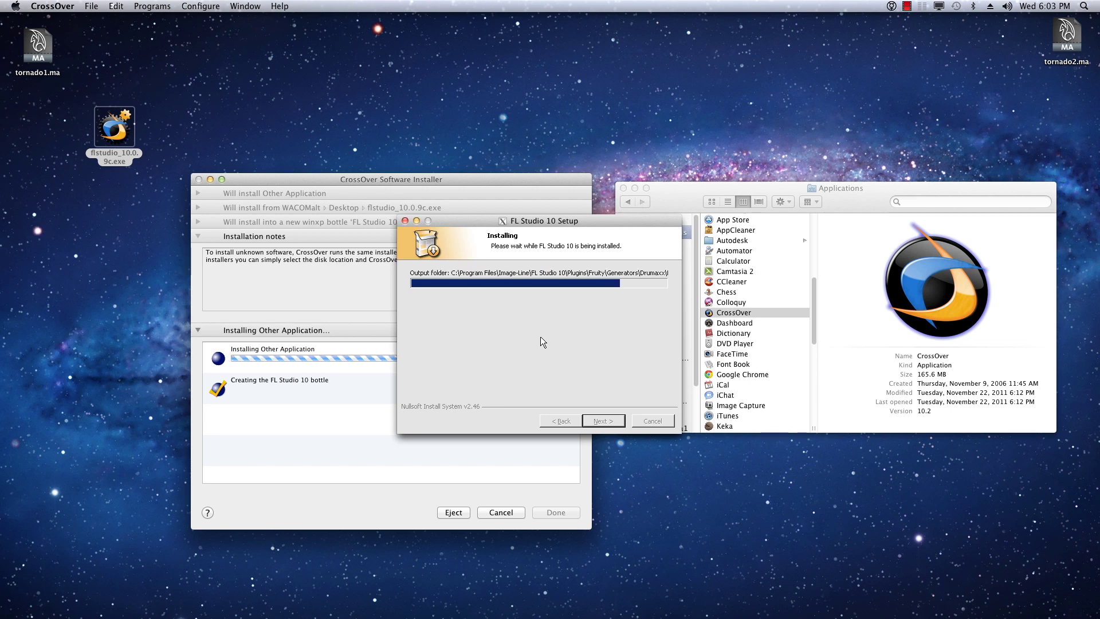
click(816, 314)
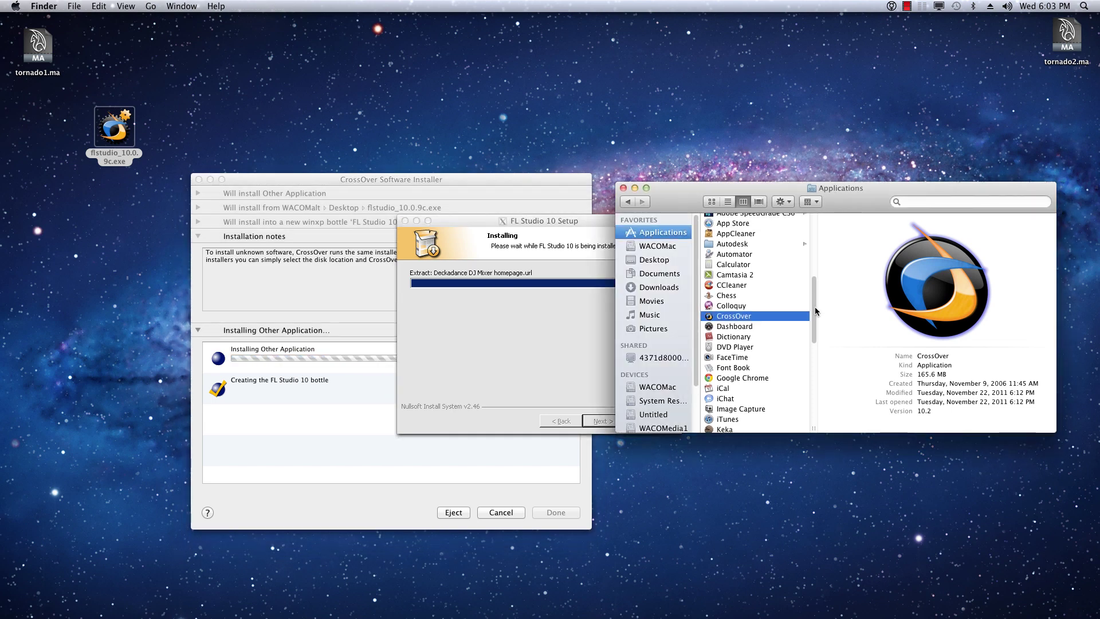
scroll(815, 311, down, 1)
mouse_move(510, 618)
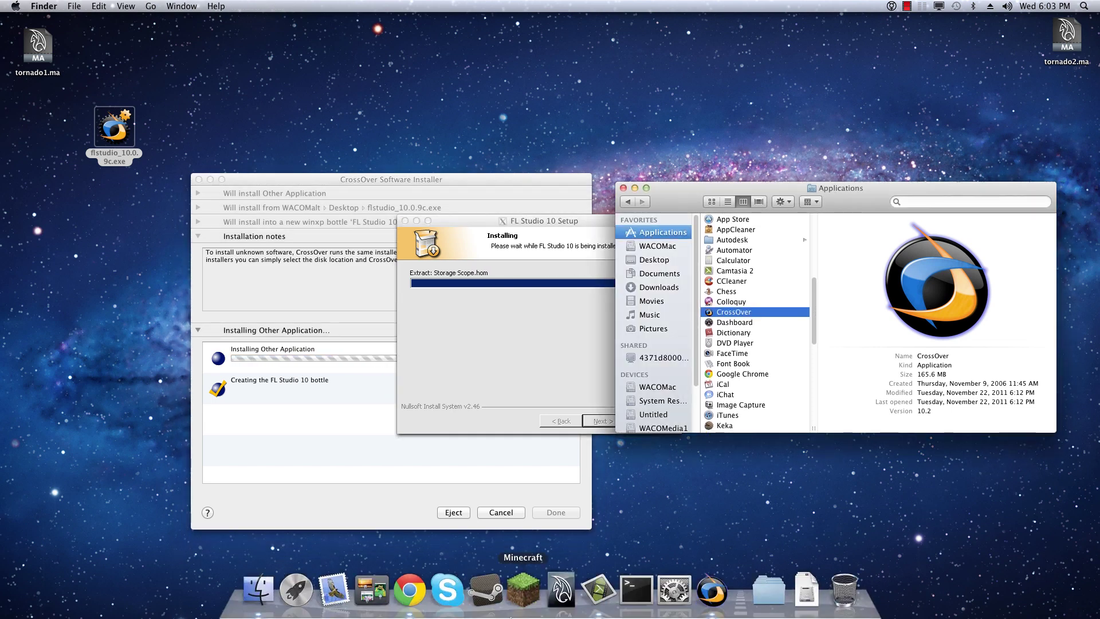
click(507, 374)
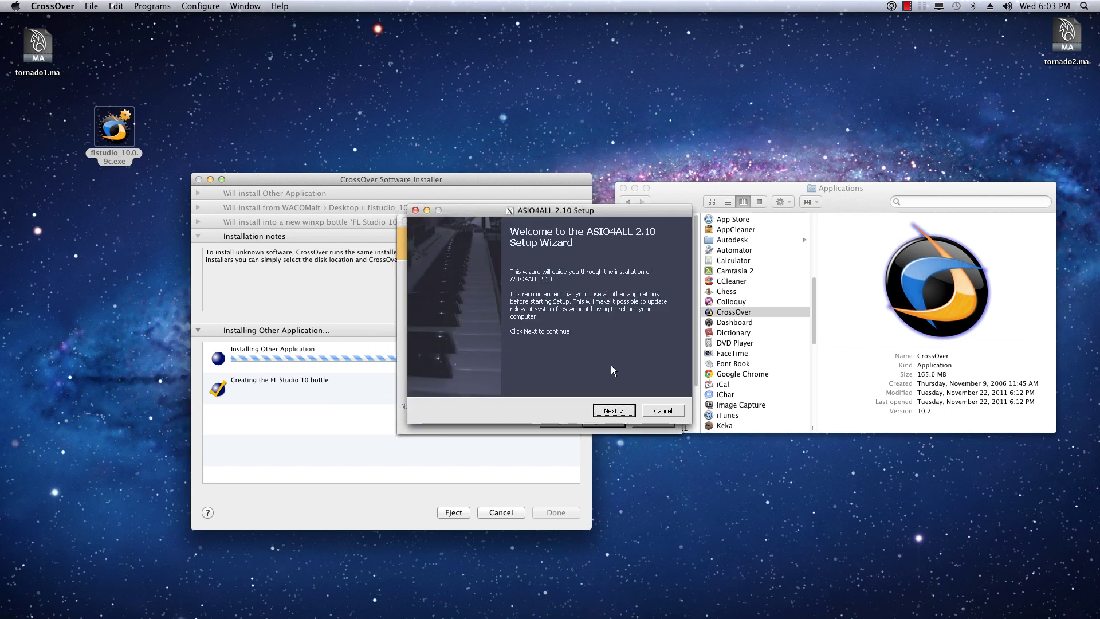
Step: Install ASIO4ALL 2.10 with its licence accepted and default components and folder
click(614, 410)
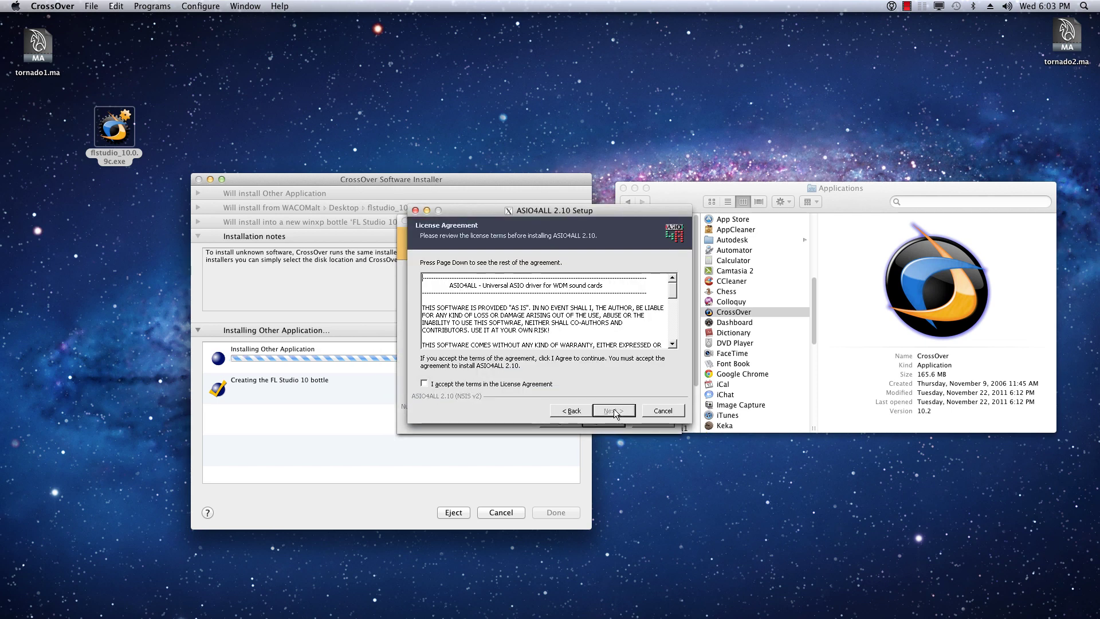
click(480, 385)
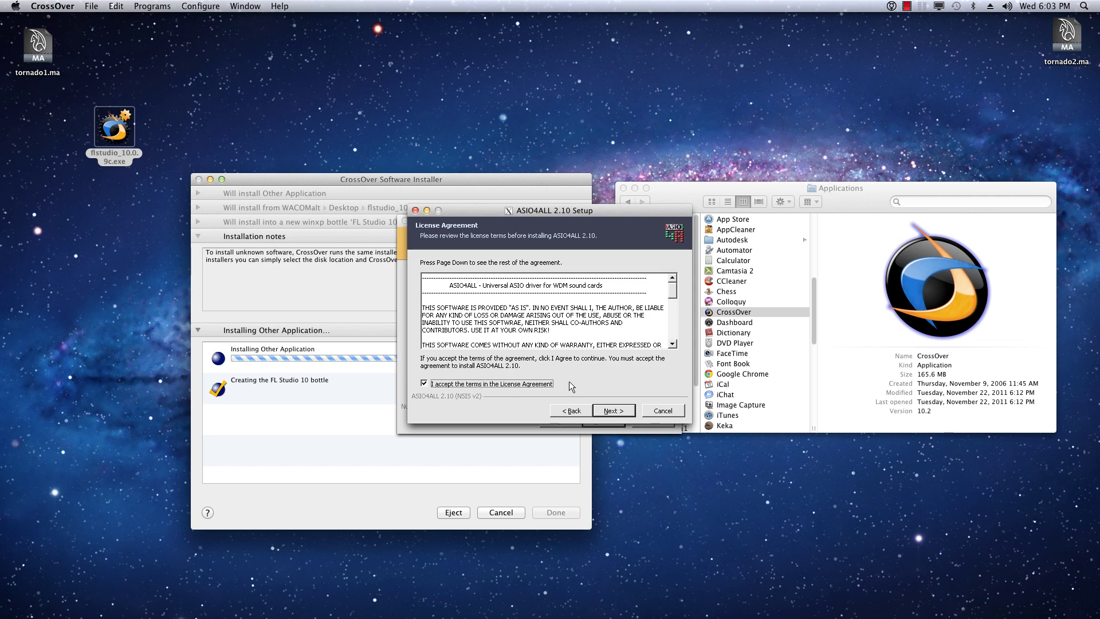
click(615, 412)
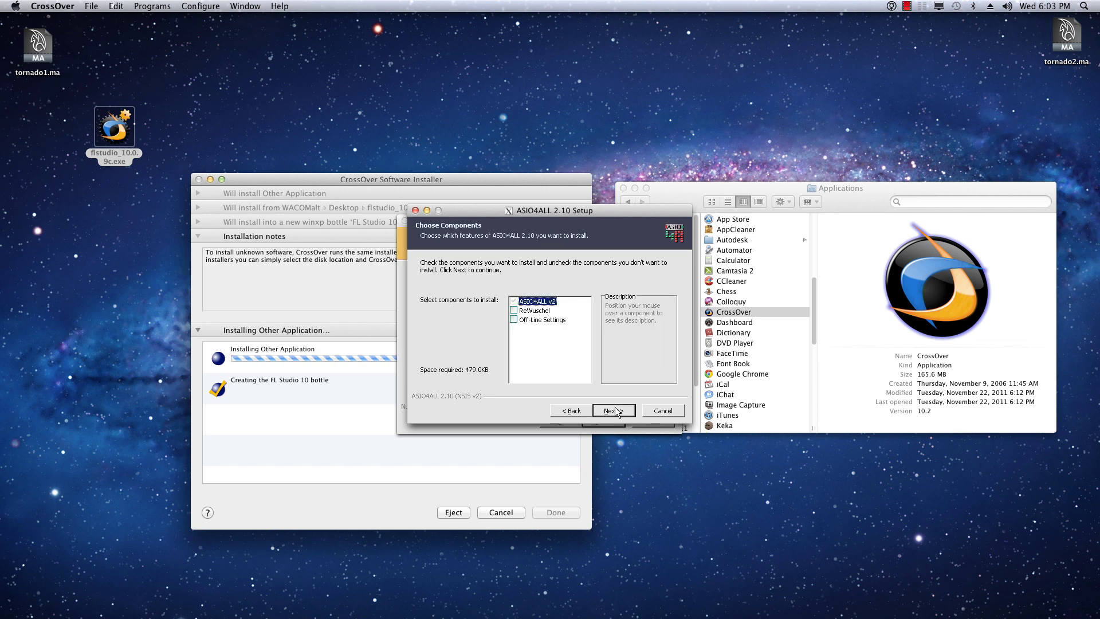
click(630, 411)
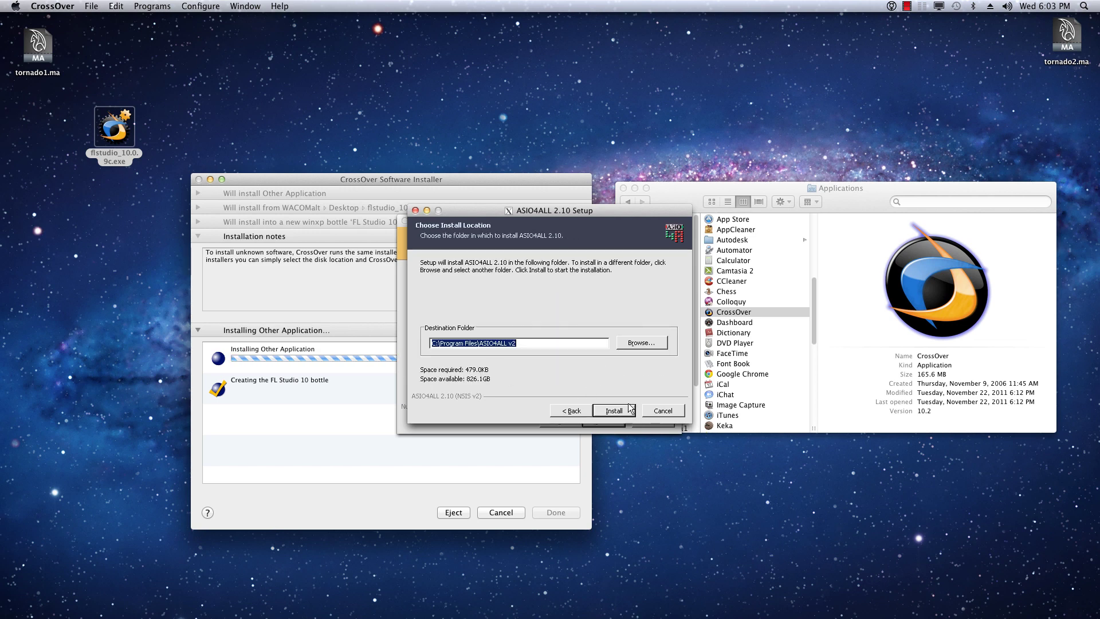
click(614, 411)
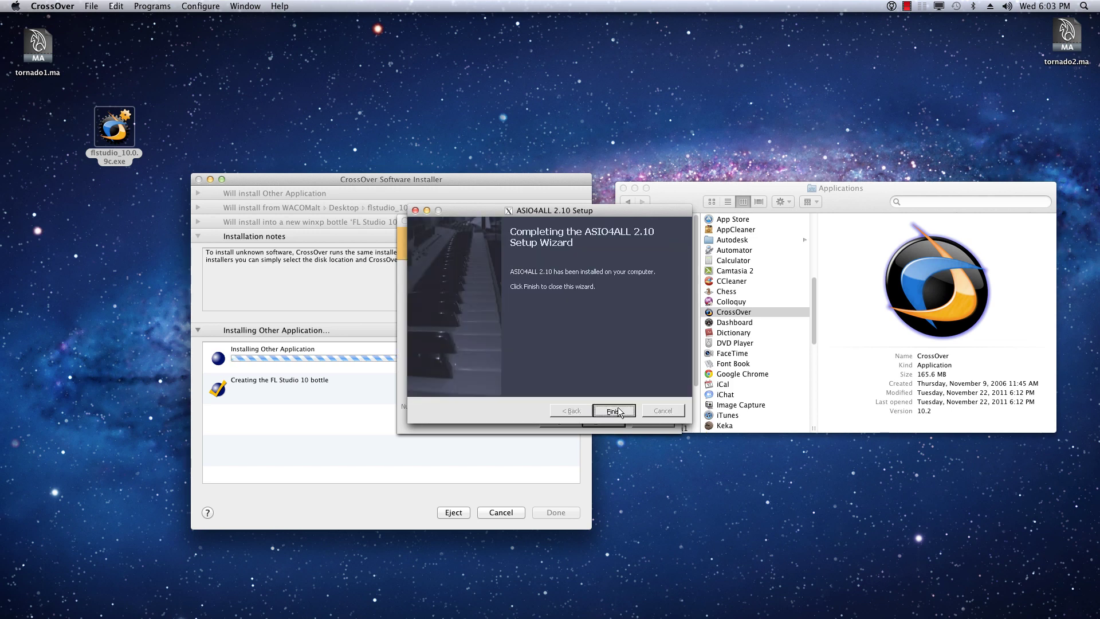
click(616, 410)
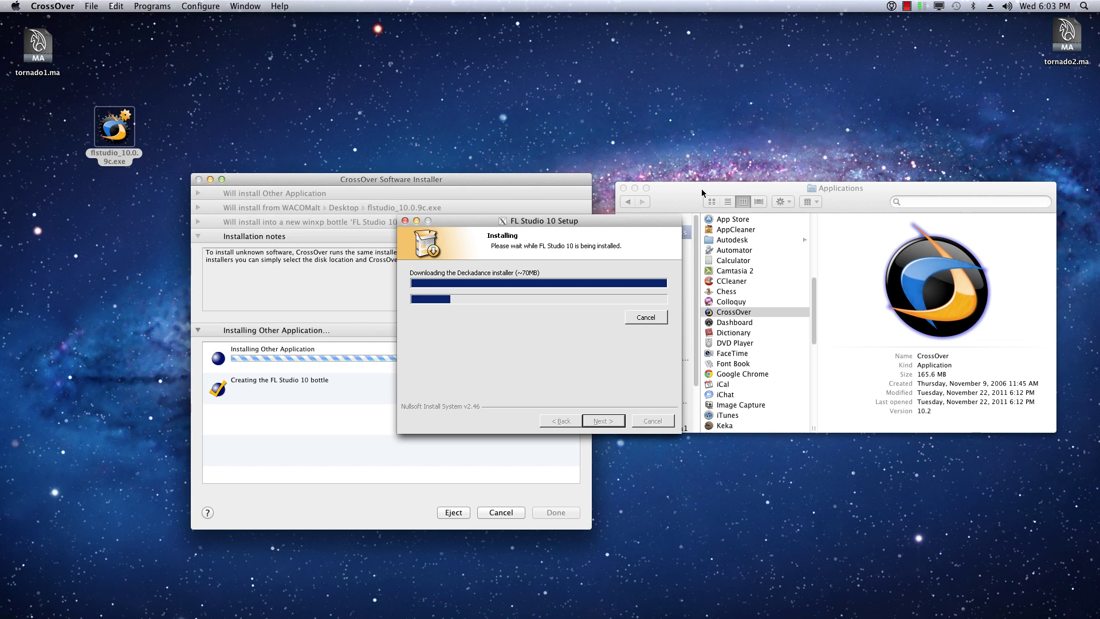
Step: Install Deckadance as a VST plugin into C:\Program Files\VstPlugins\Deckadance, with Run Deckadance unticked
click(908, 6)
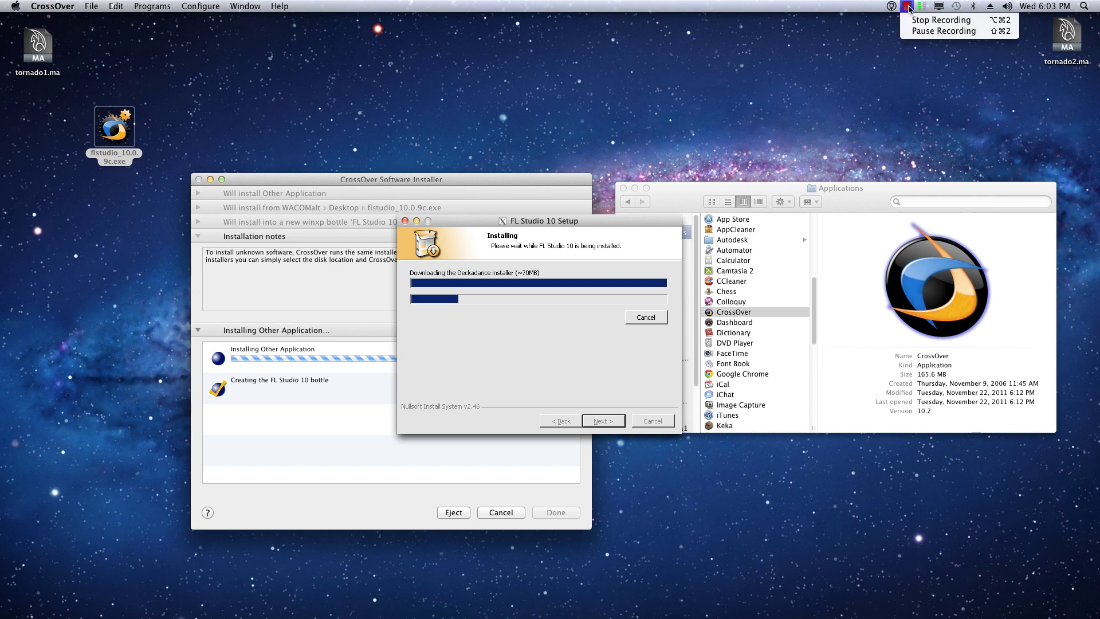
click(919, 34)
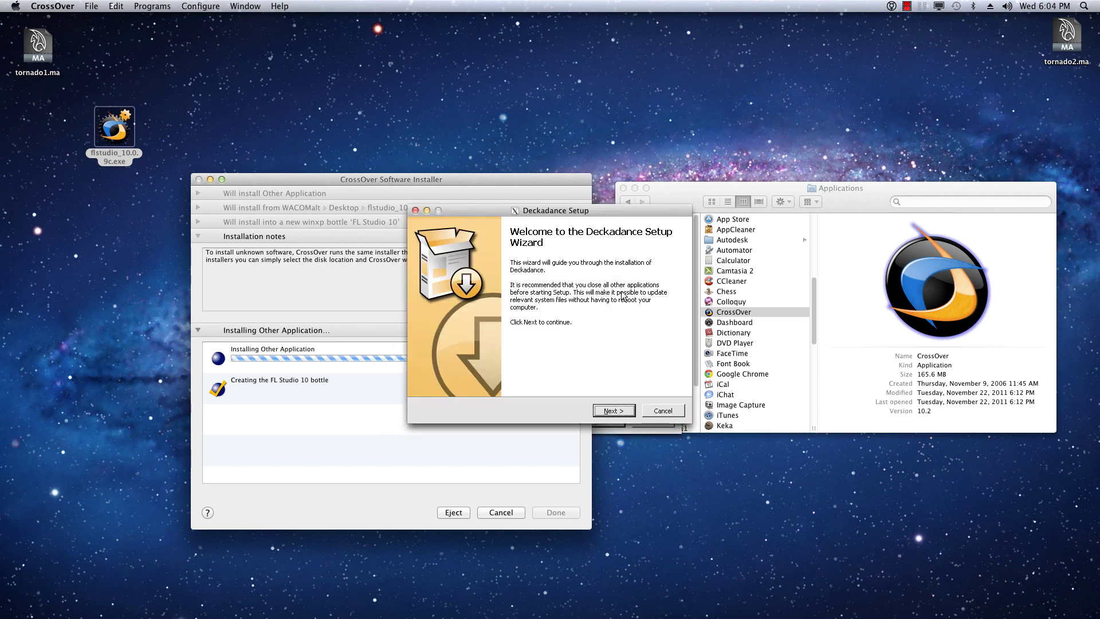
click(633, 410)
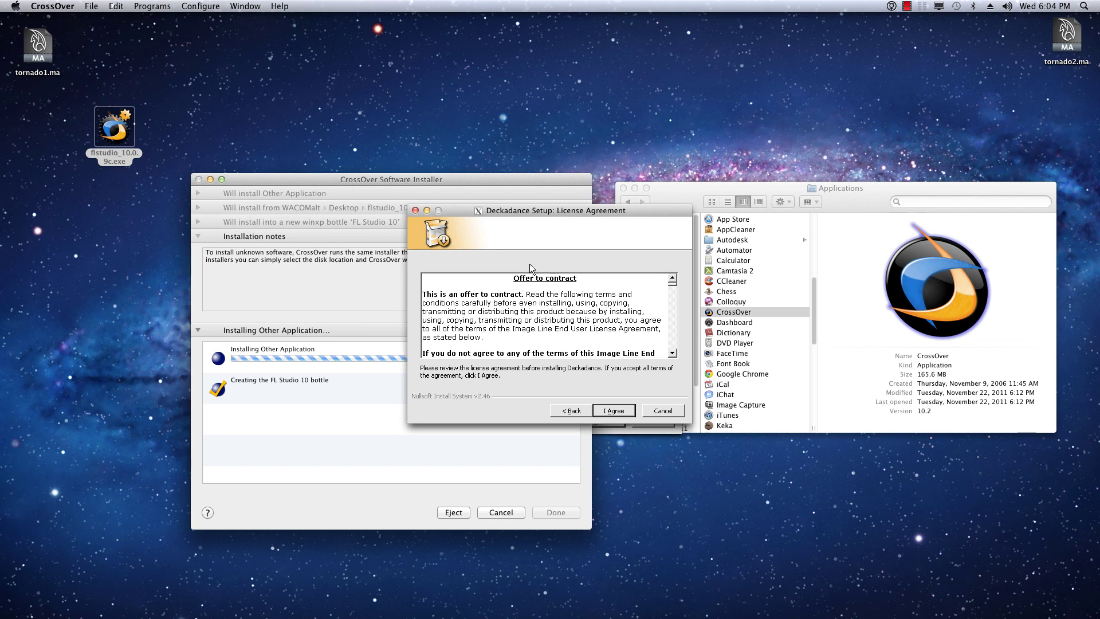
click(622, 411)
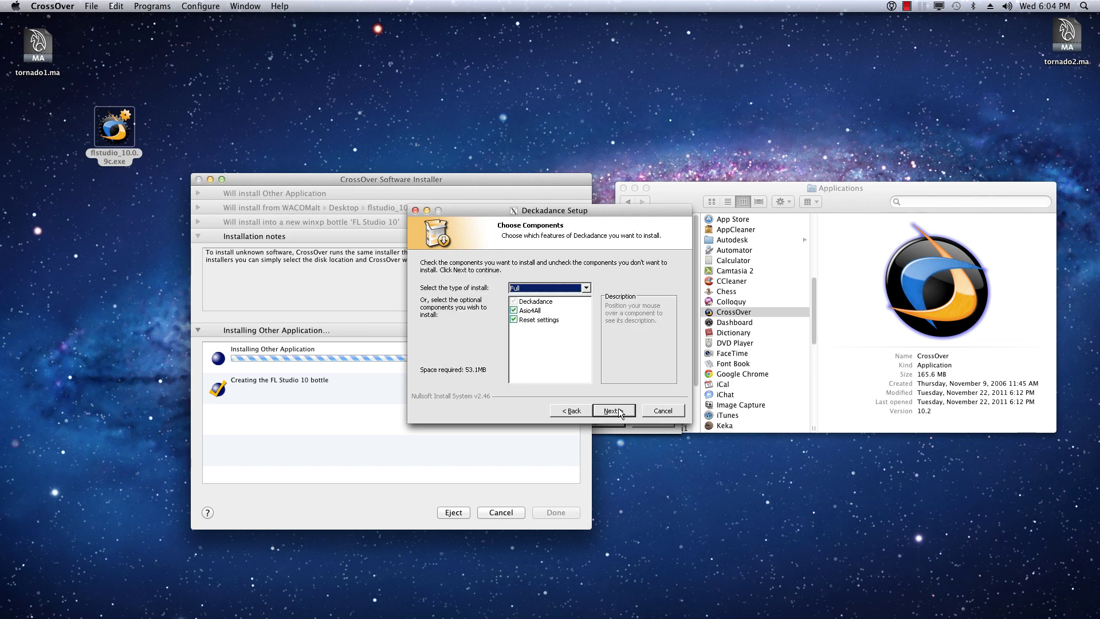
click(608, 410)
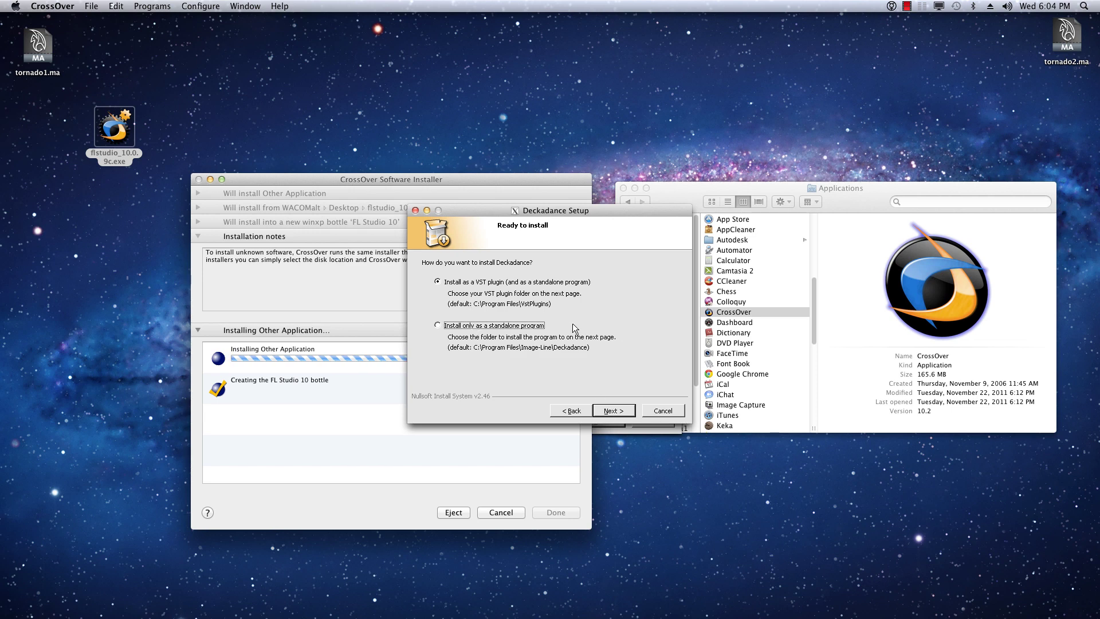
click(615, 411)
click(618, 411)
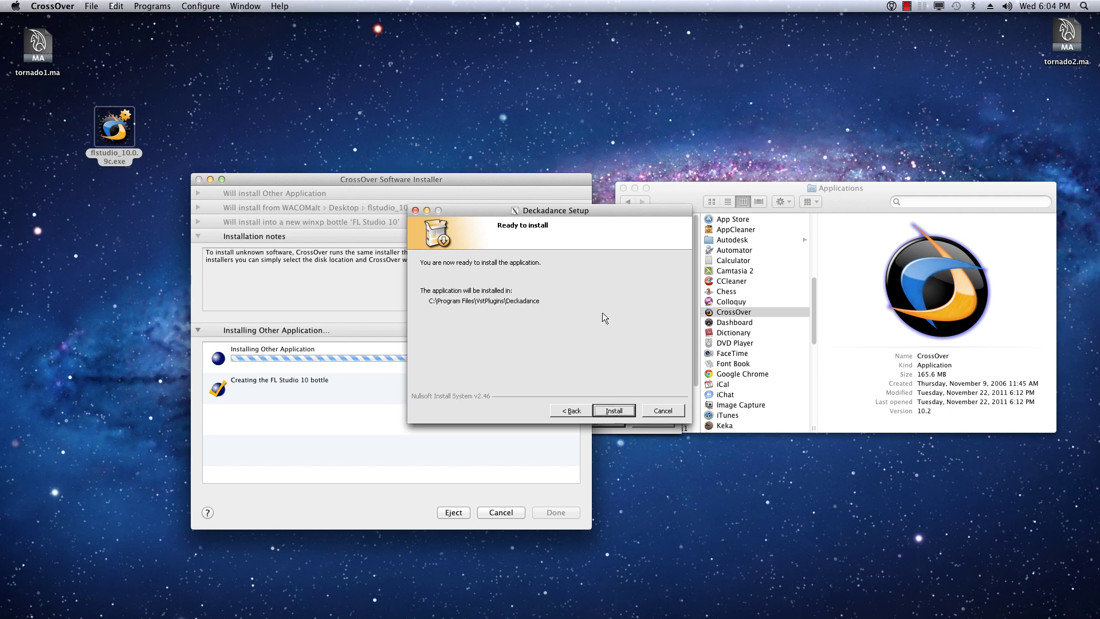
click(615, 411)
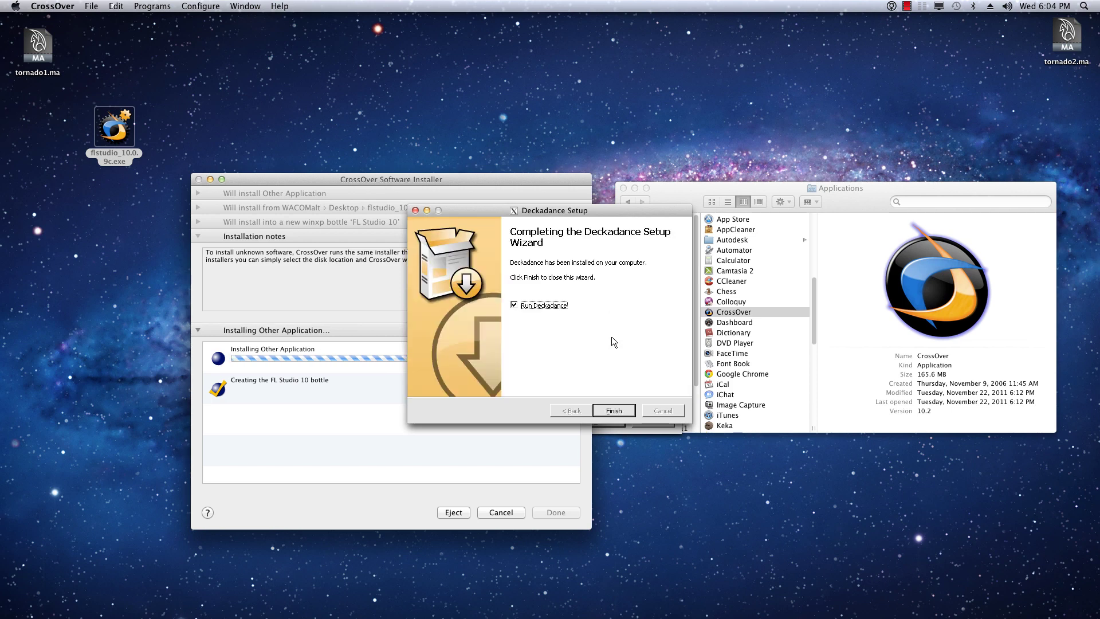
click(545, 310)
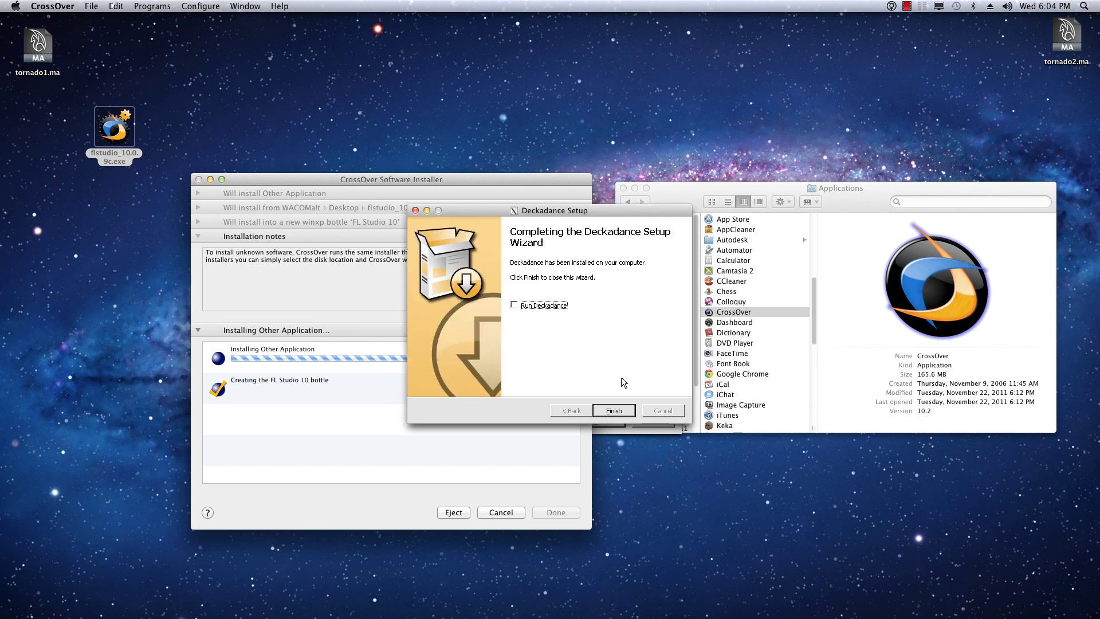
Step: Close the Deckadance wizard and step through the Important and FL Studio Mobile pages to Finish
click(614, 410)
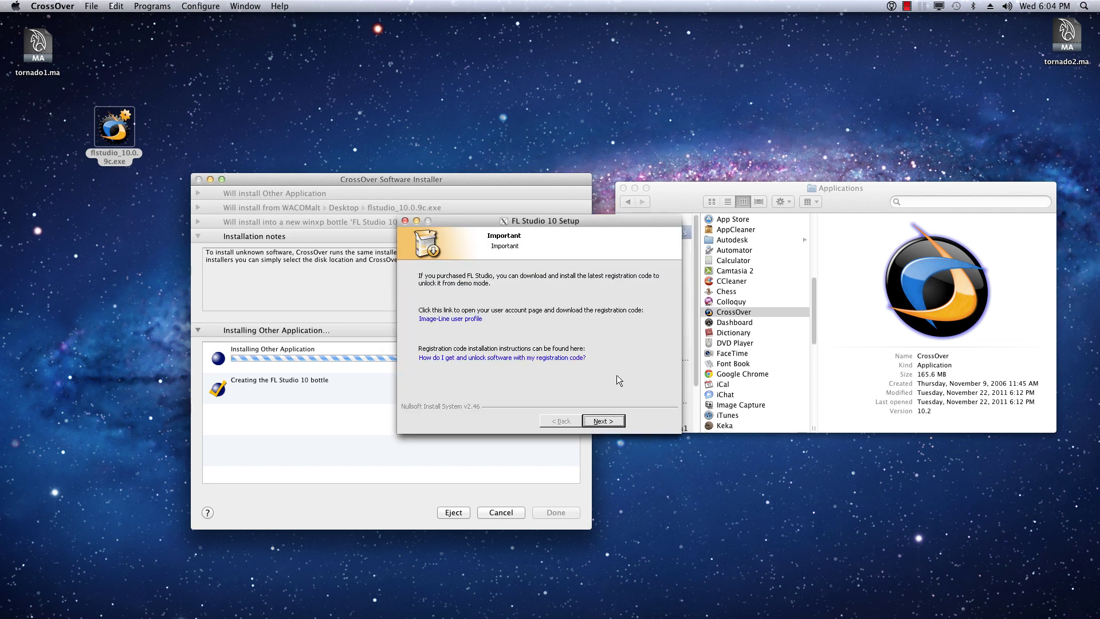
click(610, 422)
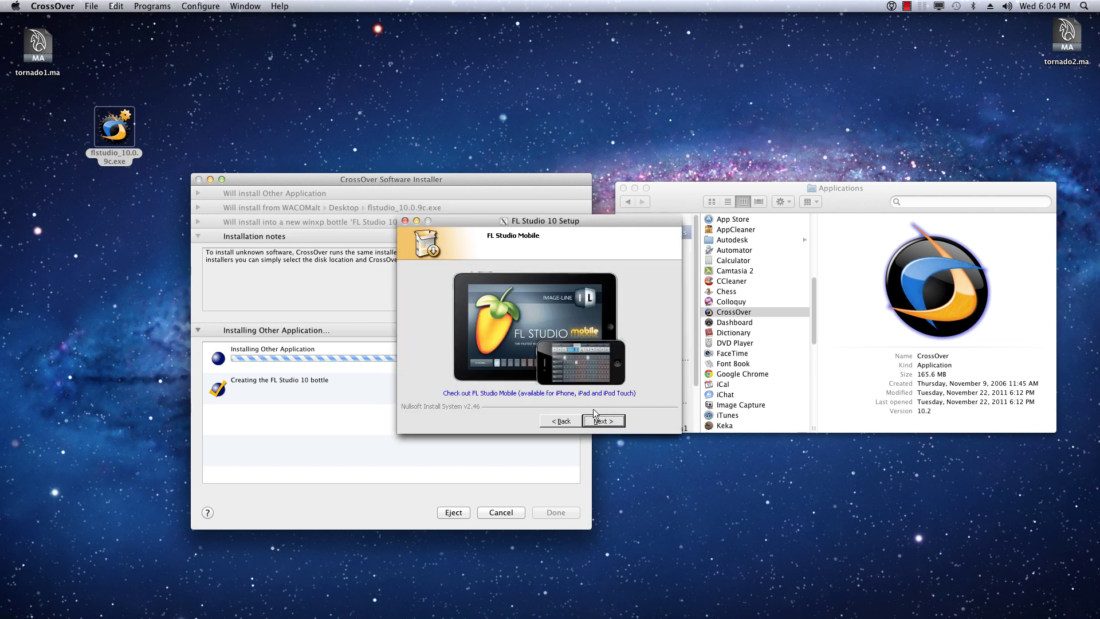
click(608, 422)
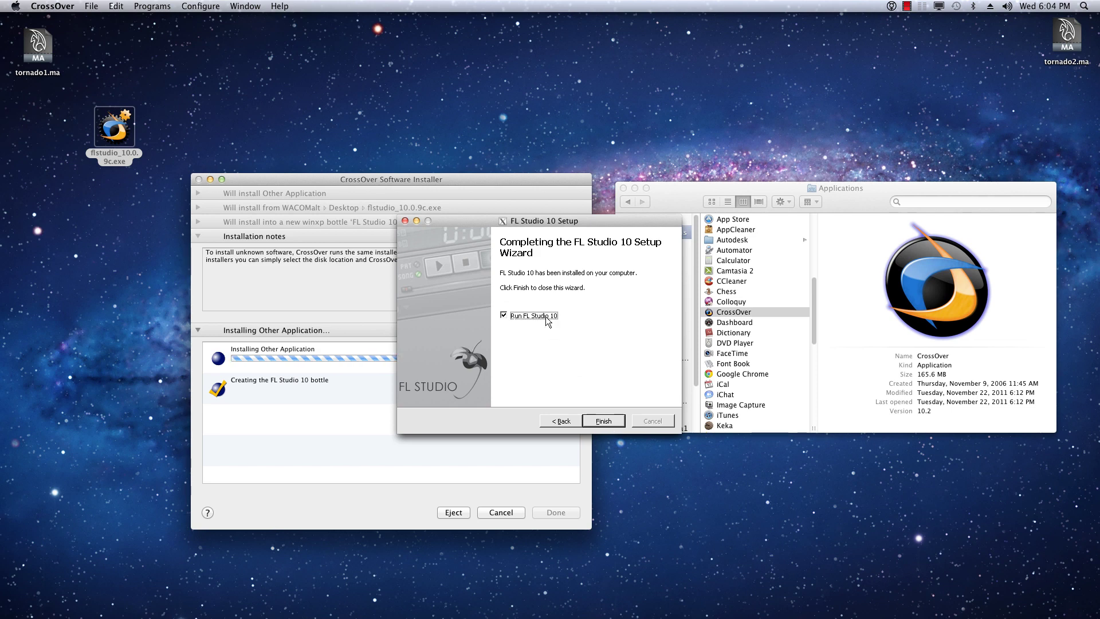
click(605, 421)
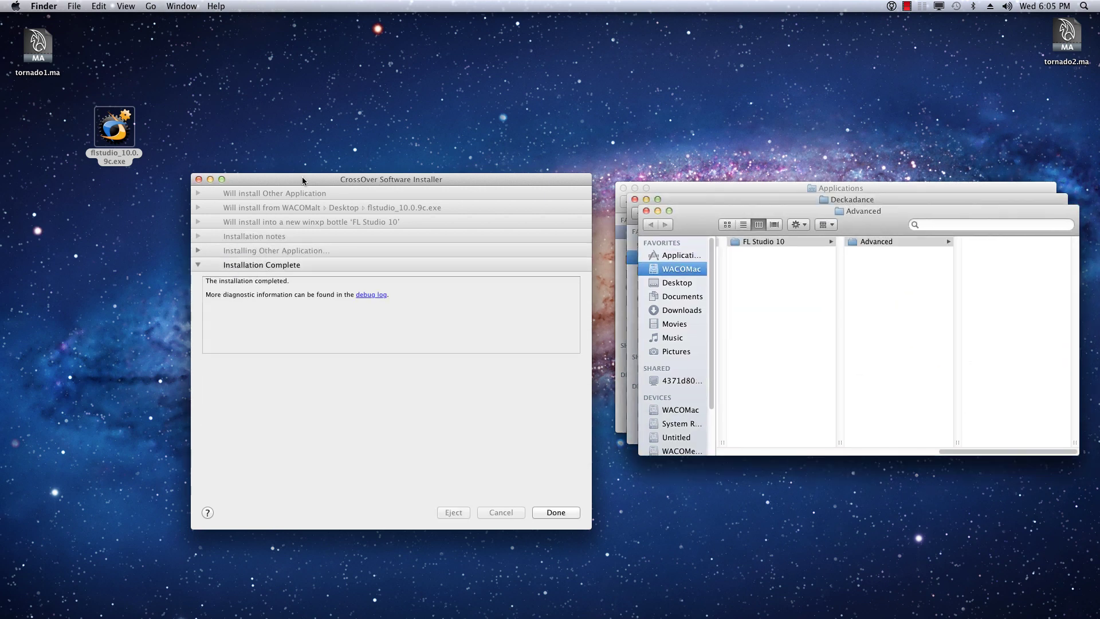
Step: Close the Advanced, ASIO4ALL v2, FL Studio 10, IL Download Manager, Additional and Deckadance folder windows
drag(304, 178, 312, 122)
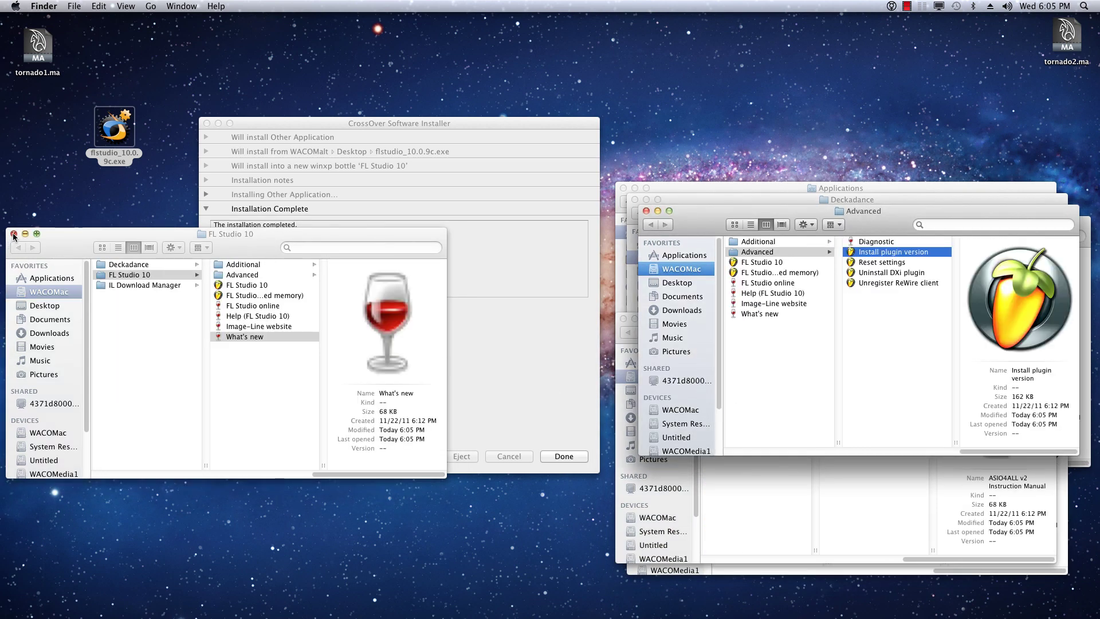
click(647, 212)
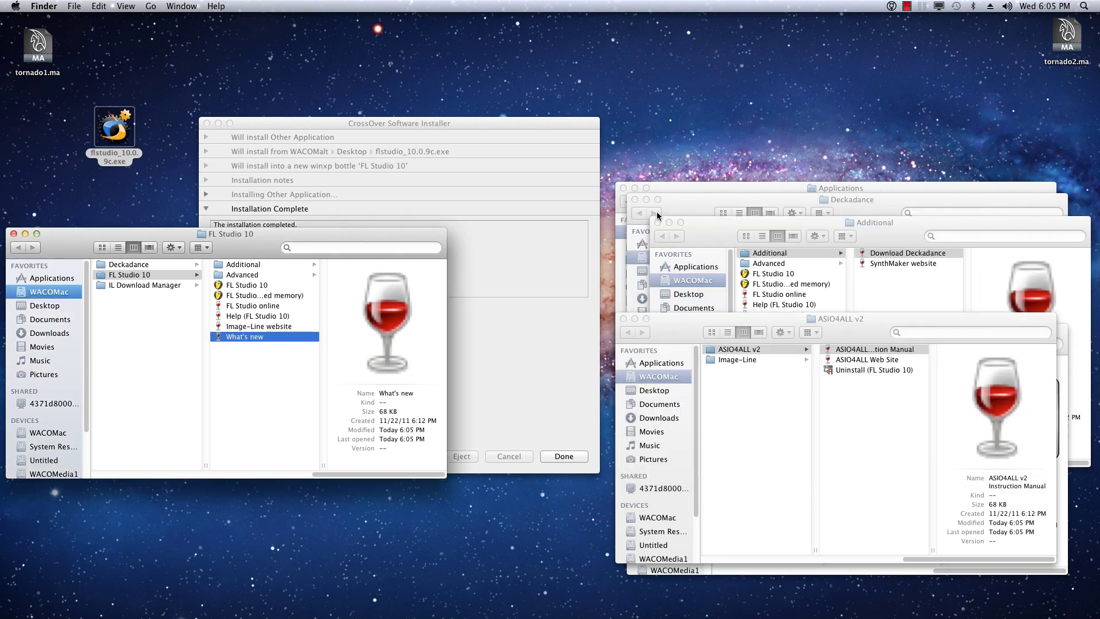
click(624, 319)
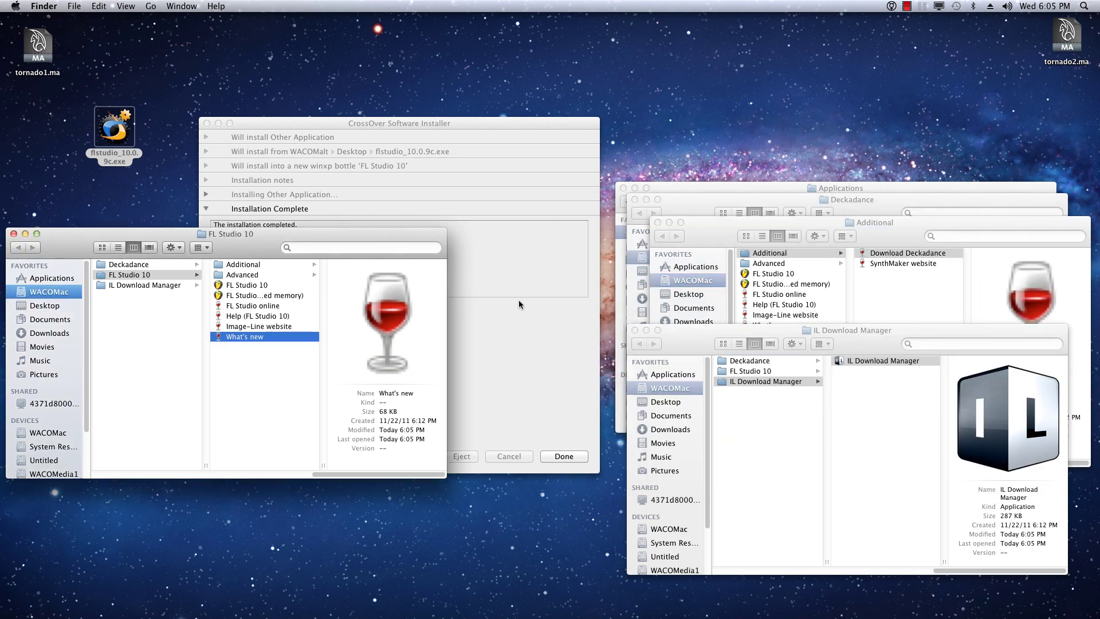
click(13, 234)
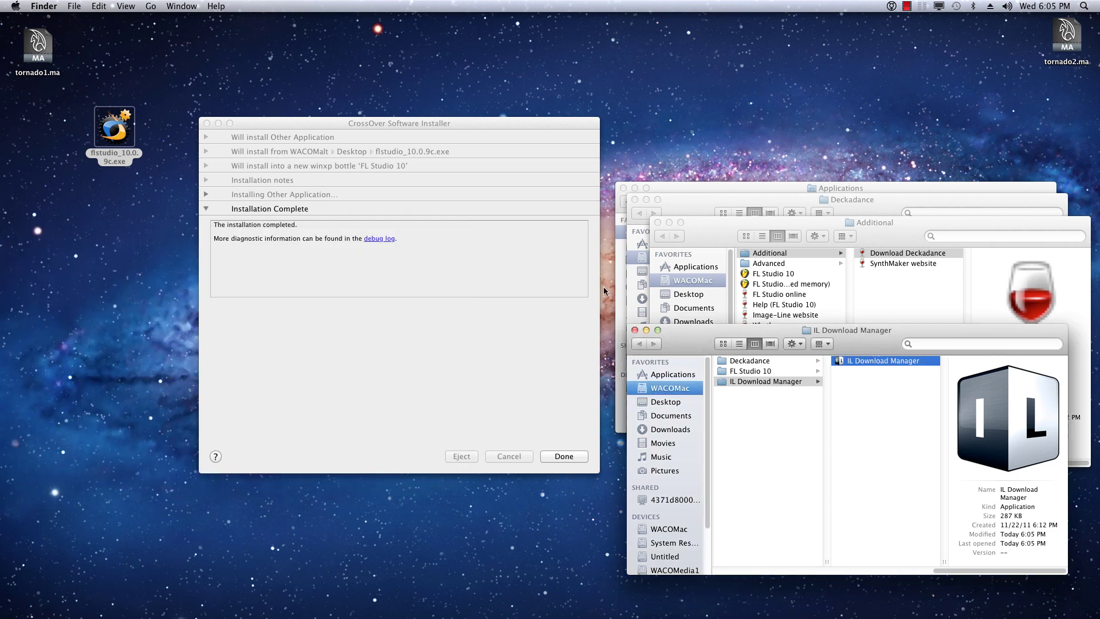
click(635, 331)
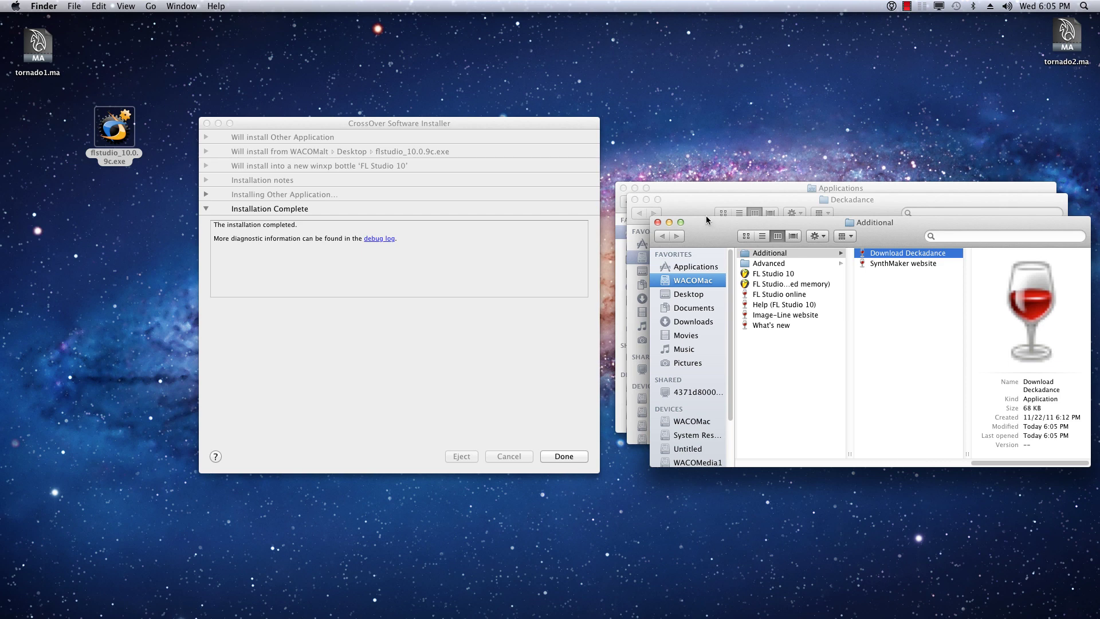
click(657, 222)
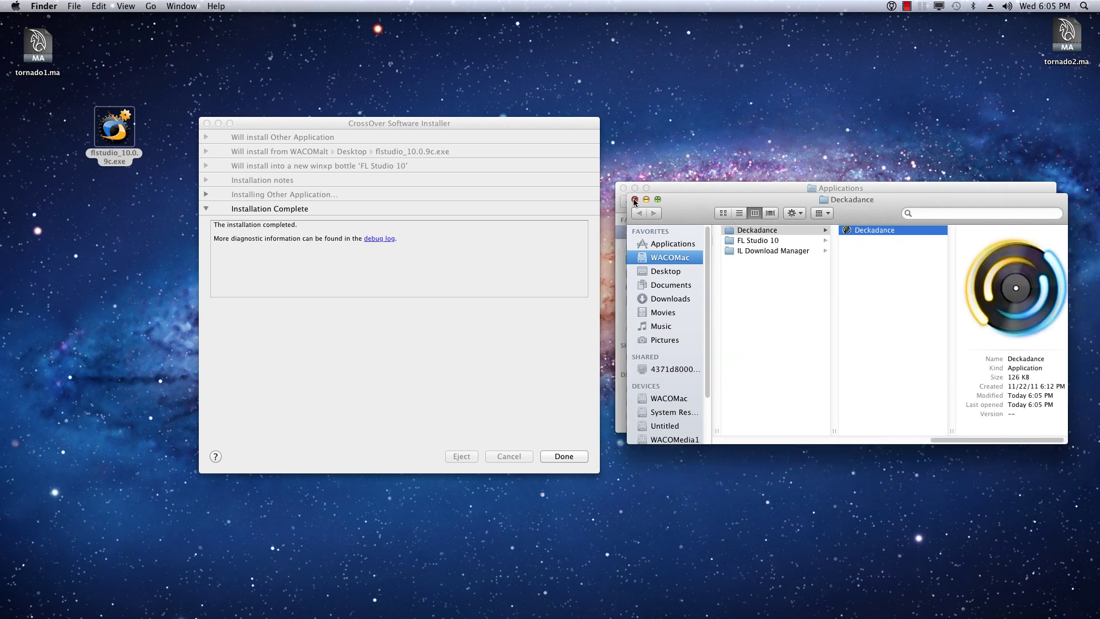
click(634, 199)
drag(714, 186, 714, 149)
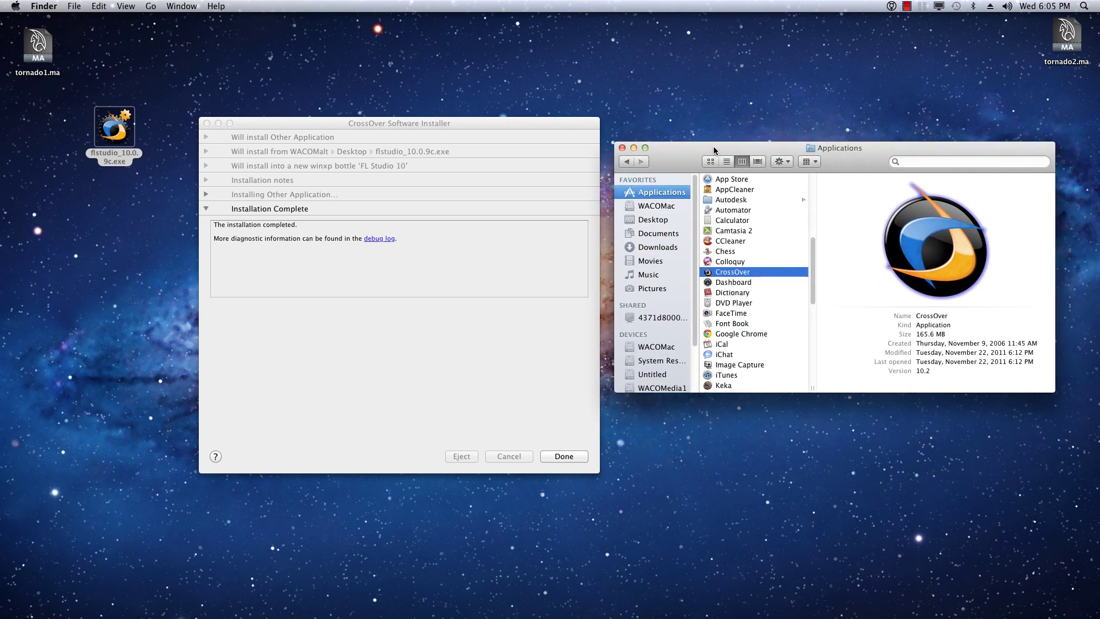
click(546, 284)
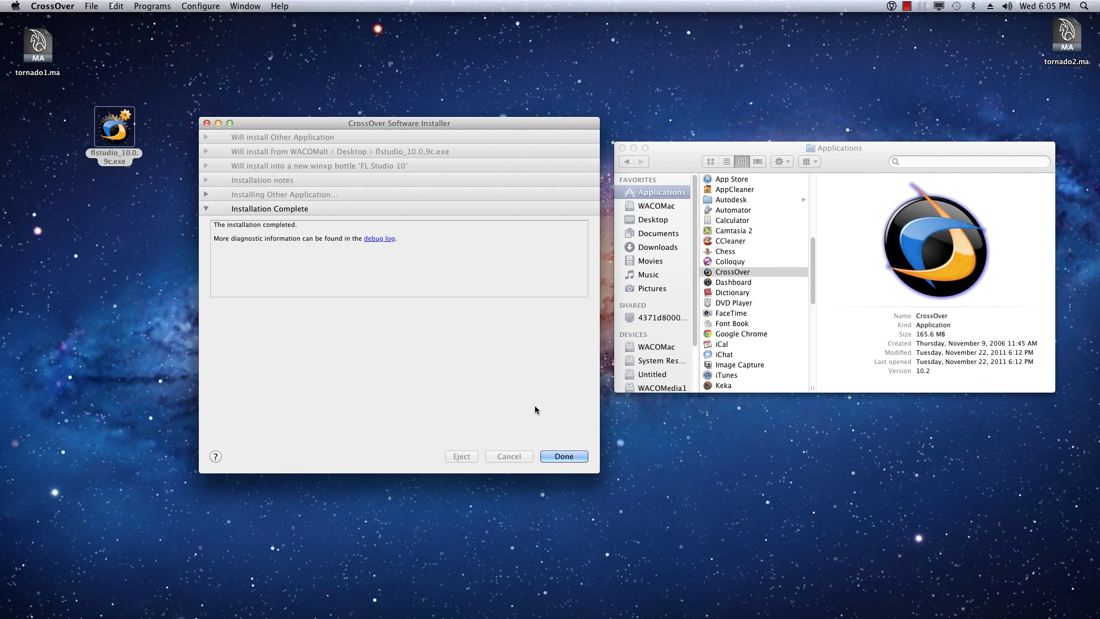
Step: Finish the installer and launch Programs > Image-Line > FL Studio 10 (extended memory) from CrossOver
click(551, 456)
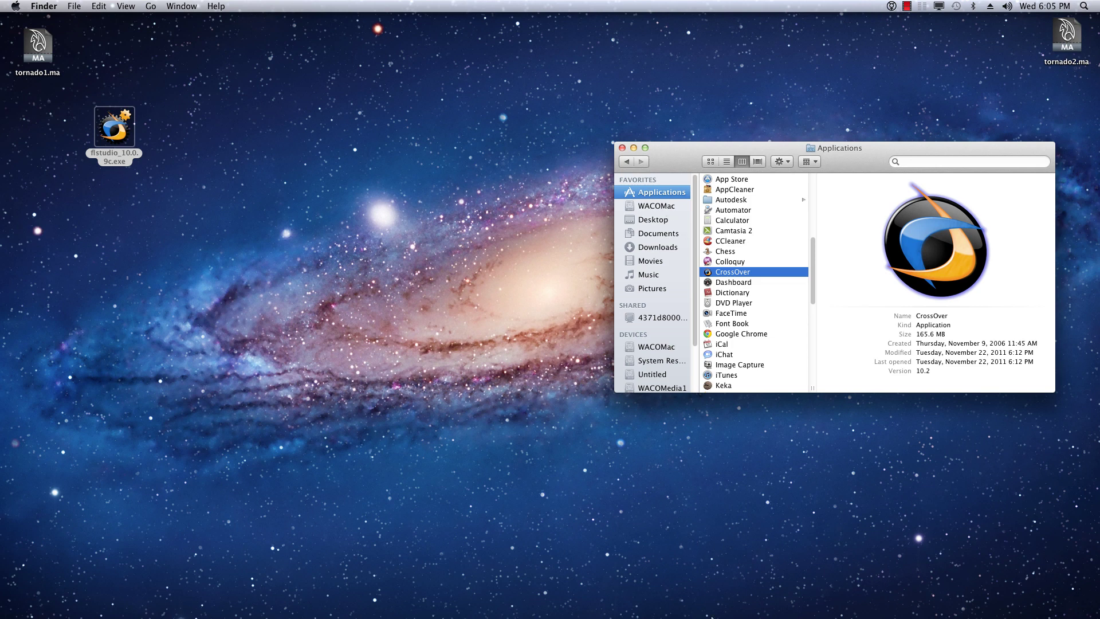
click(712, 593)
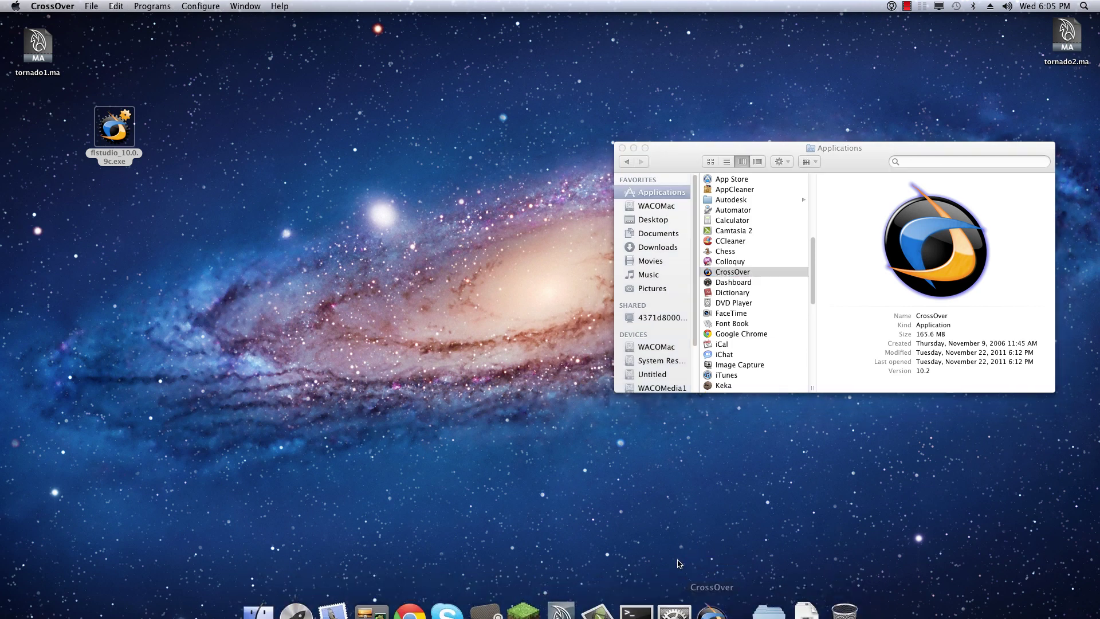
click(153, 7)
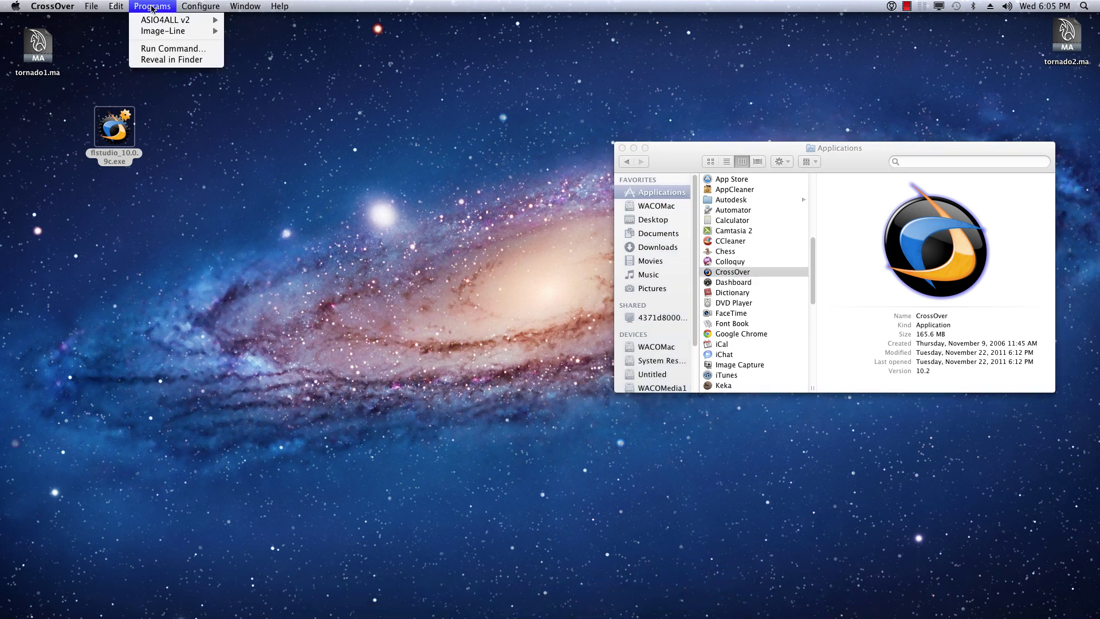
mouse_move(168, 33)
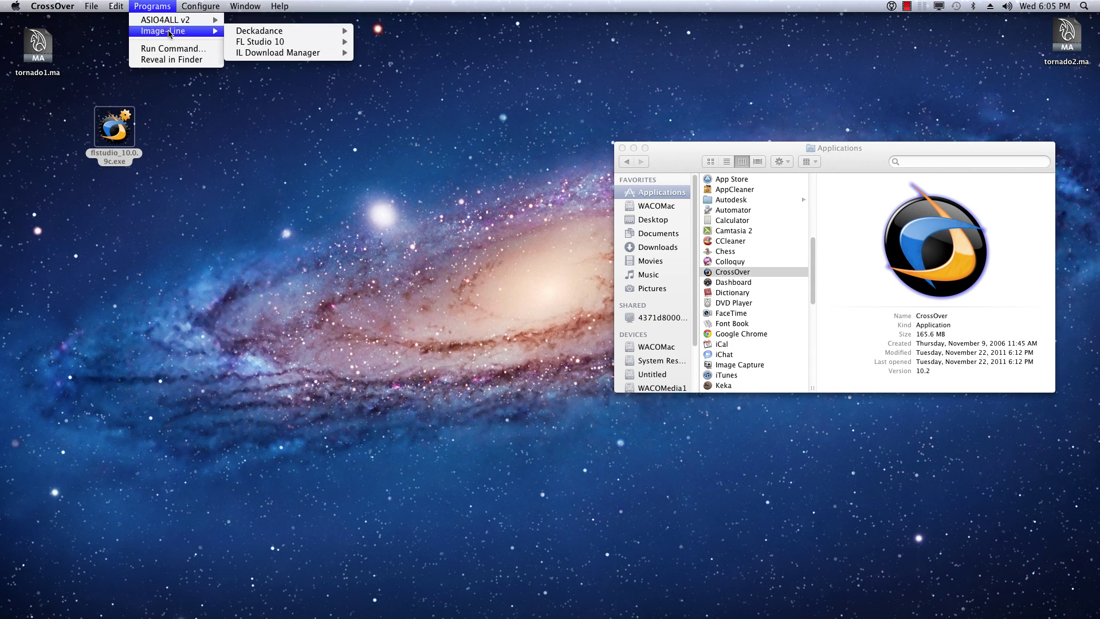
mouse_move(292, 42)
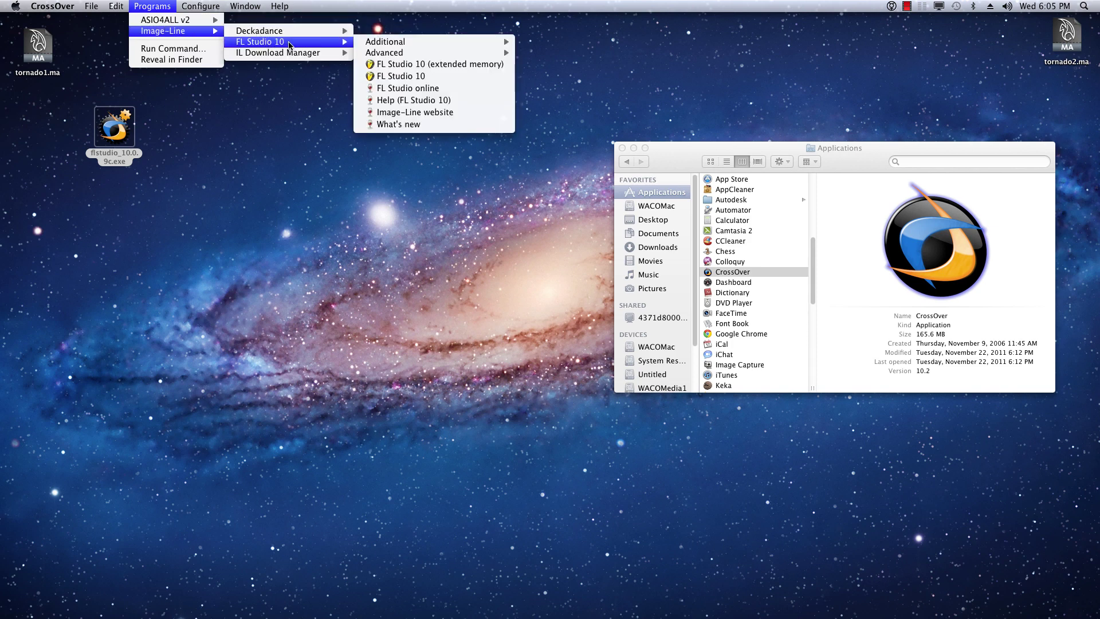
click(433, 64)
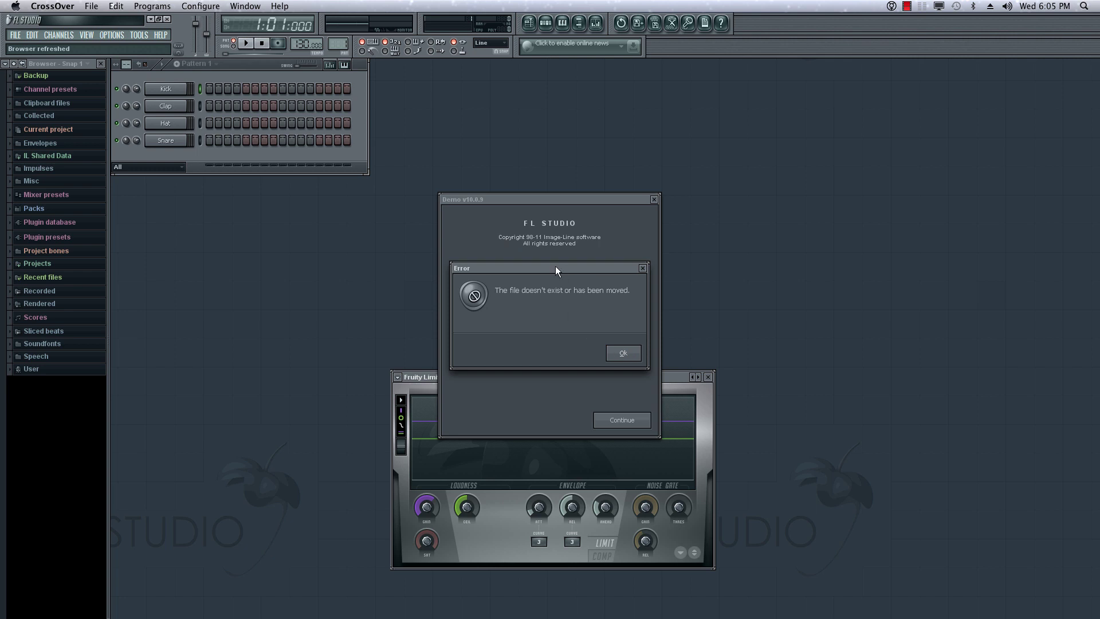
Step: Dismiss both missing-file errors, let the library search for missing samples, Ok the FLP error, close Pitcher
drag(558, 268, 259, 223)
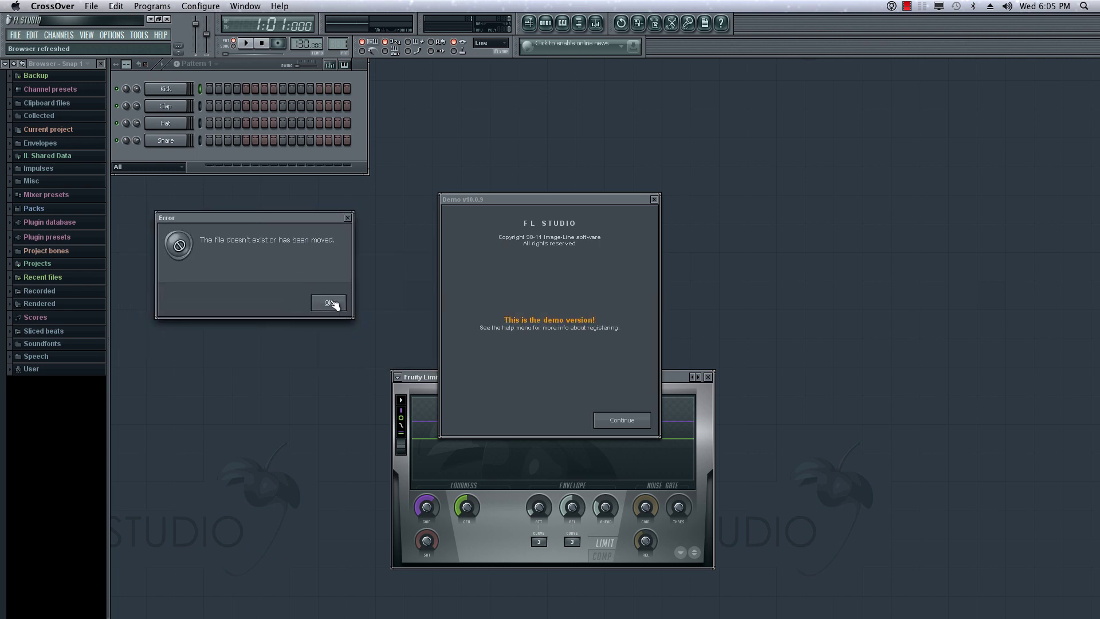
click(331, 304)
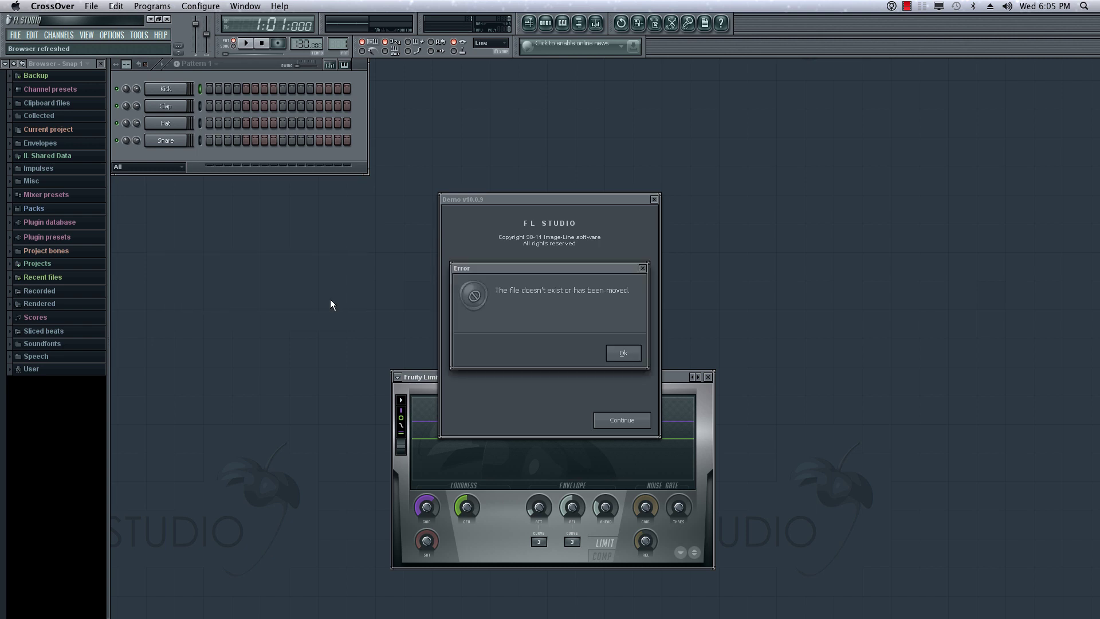
click(635, 361)
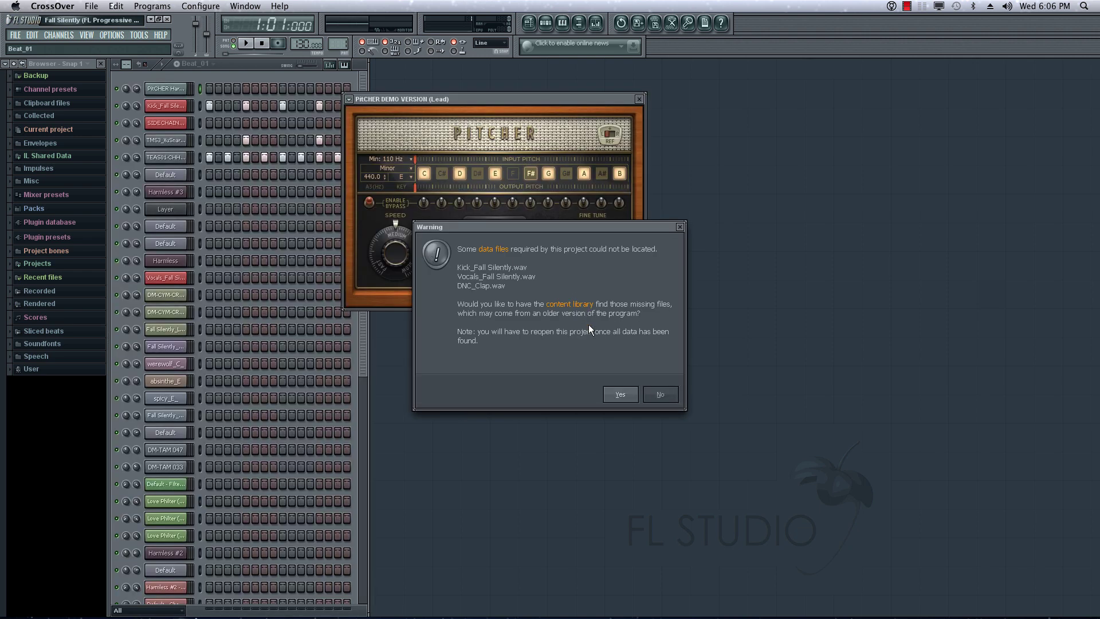
drag(514, 230, 517, 221)
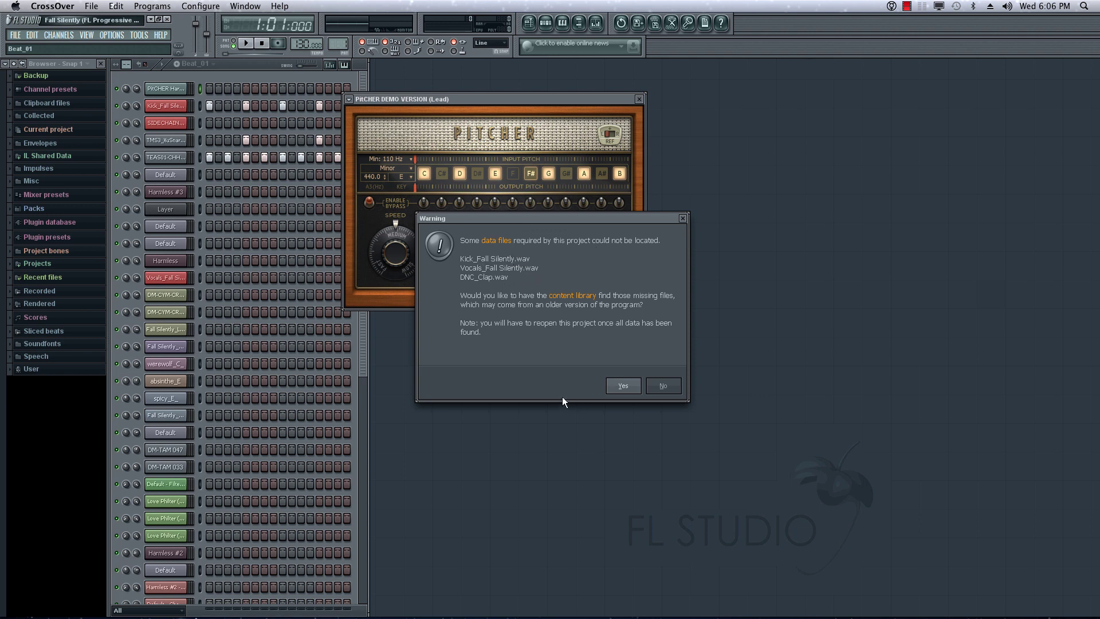
click(624, 387)
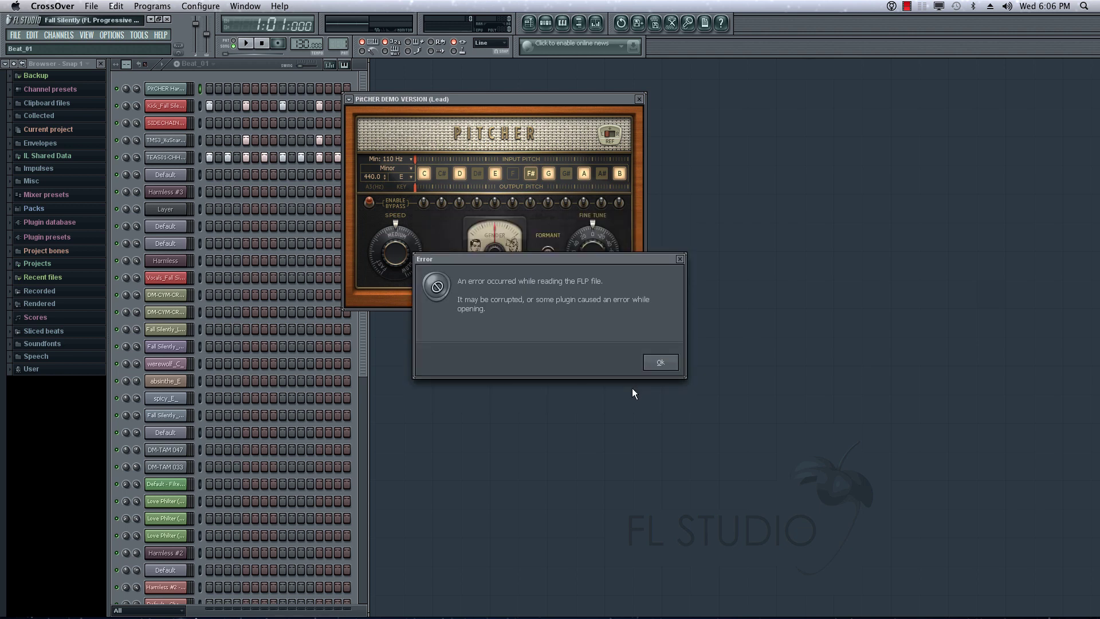
click(659, 365)
drag(381, 100, 445, 143)
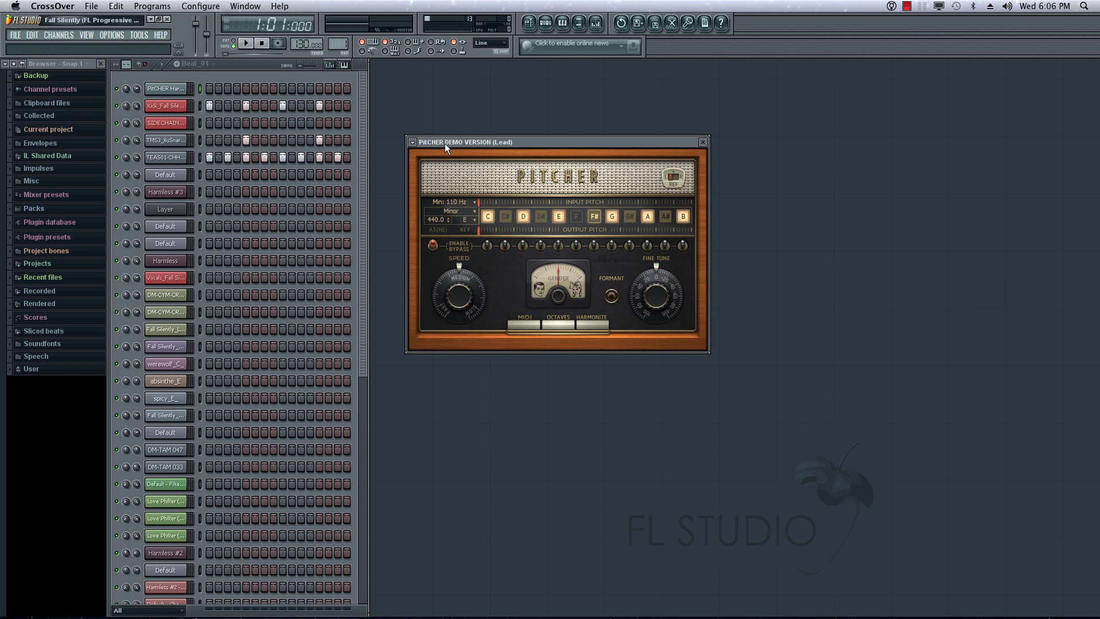
click(703, 142)
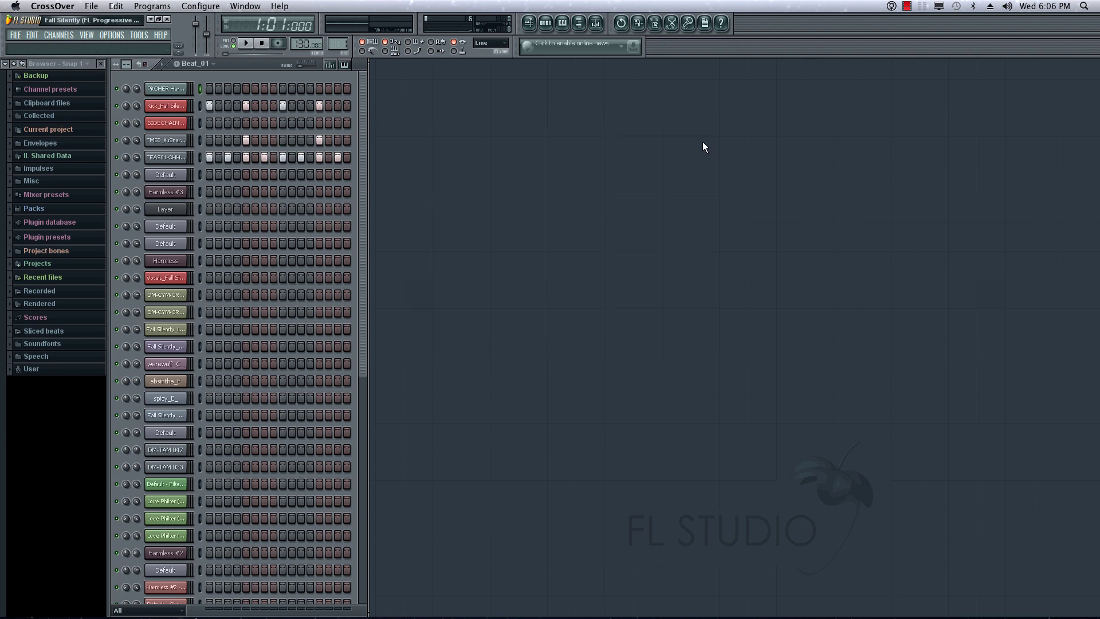
Step: Play the Fall Silently song from the Playlist, stop it, and select the Vocals clip
click(529, 23)
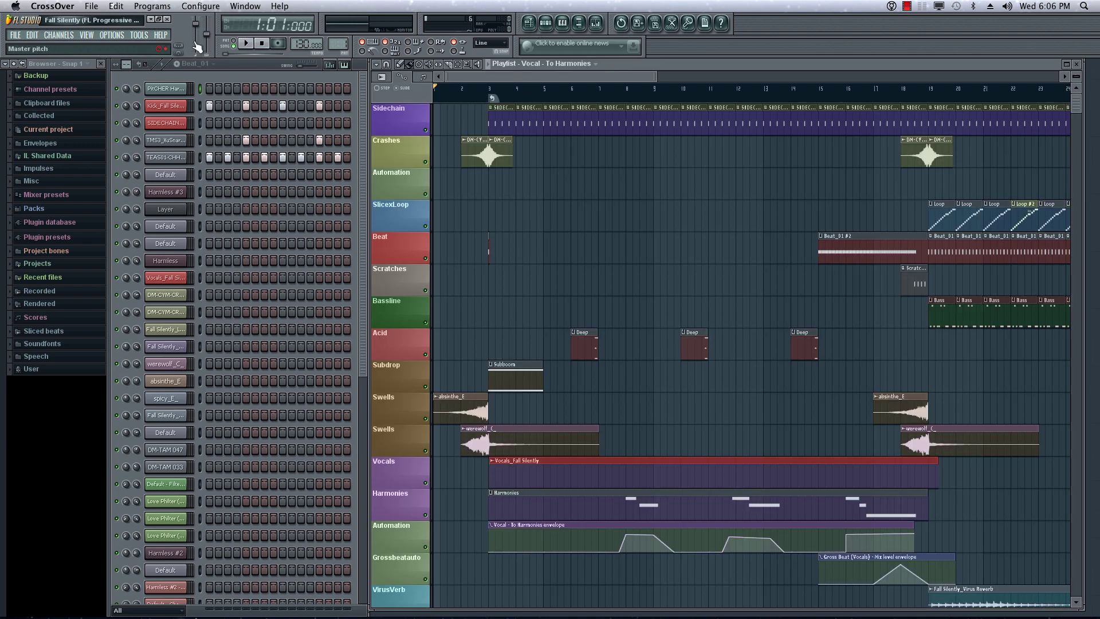
click(245, 44)
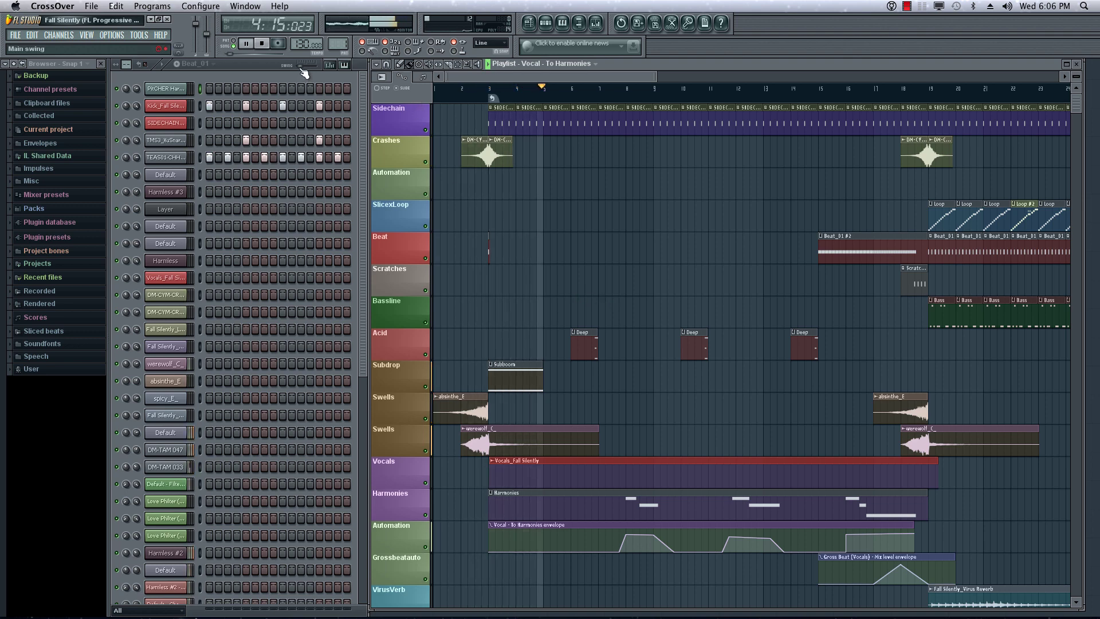
click(265, 47)
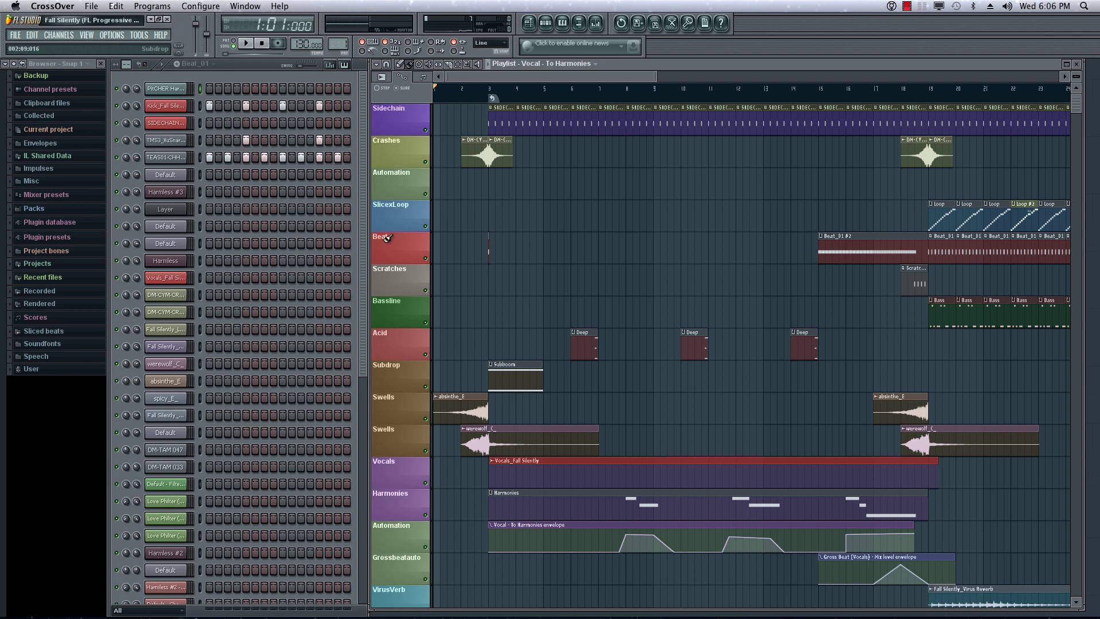
click(554, 468)
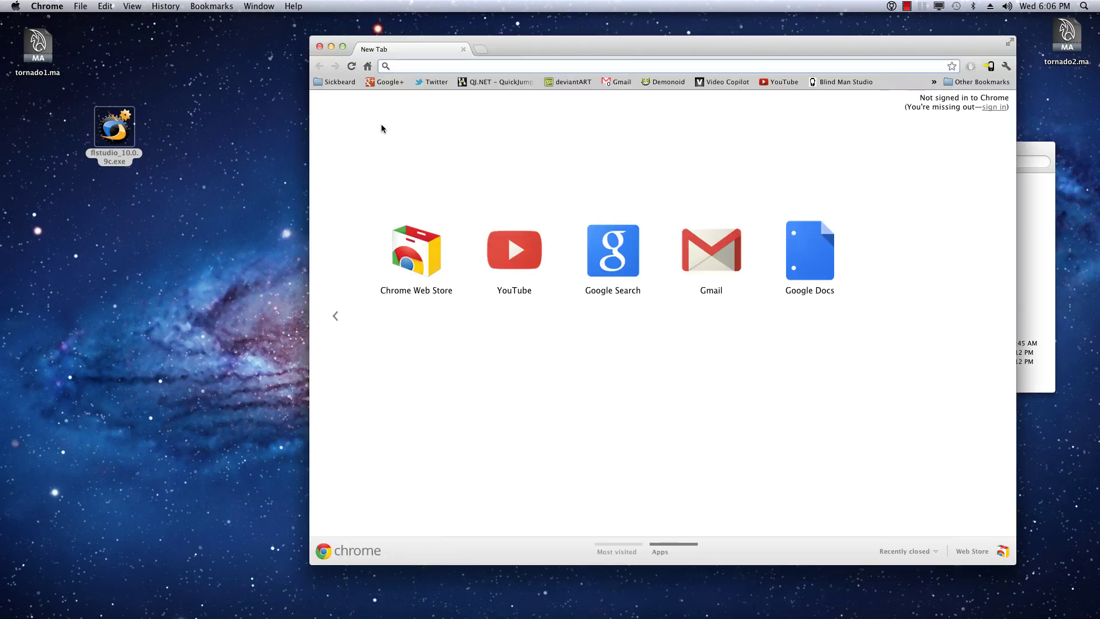
Step: Search Google for crossover and reach the FL Studio 10 Tips & Tricks on codeweavers.com's What Runs? database
mouse_move(486, 616)
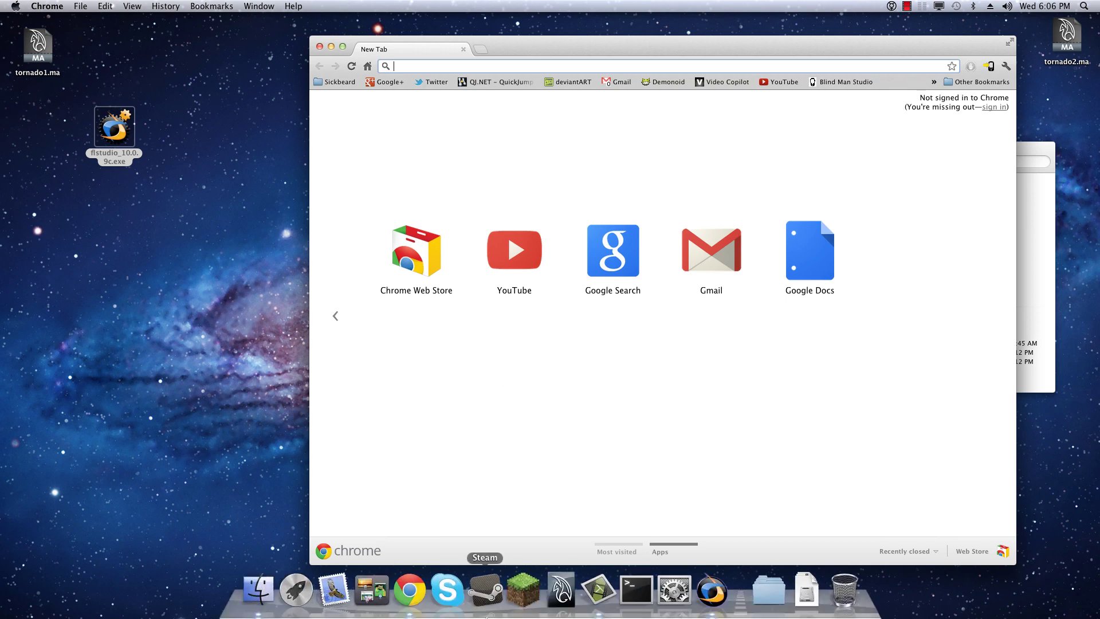
text(crossover)
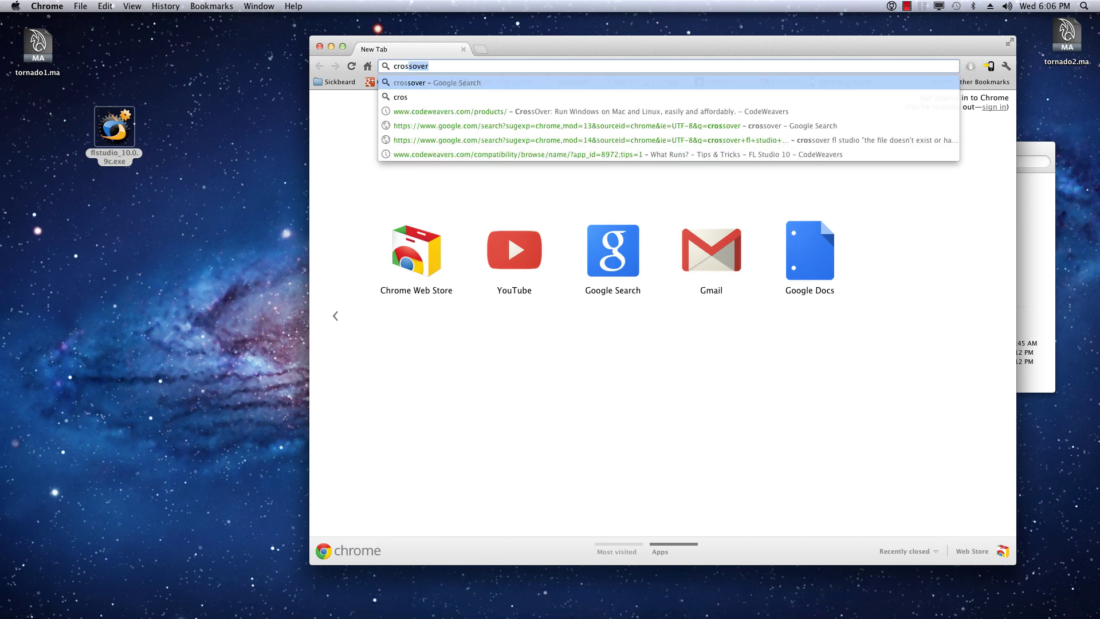
key(Return)
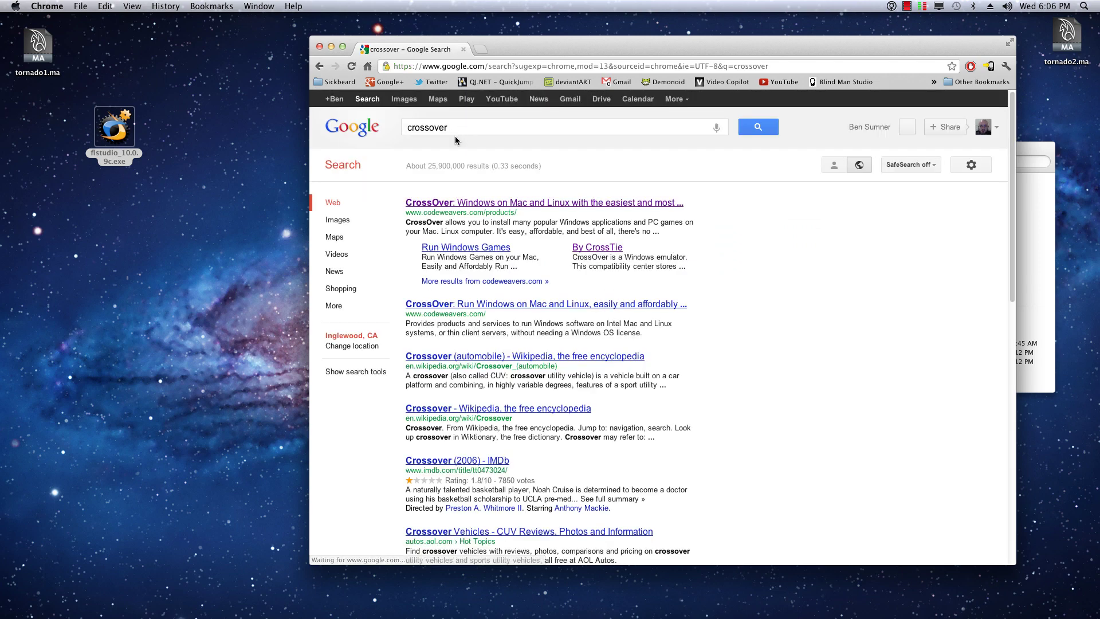
click(487, 201)
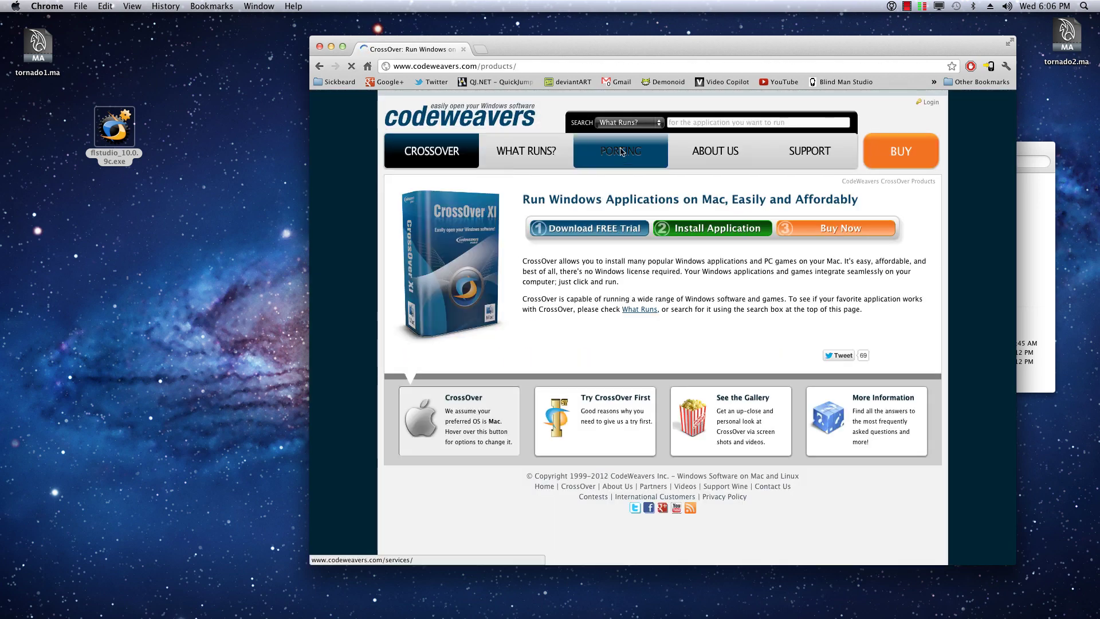
click(521, 153)
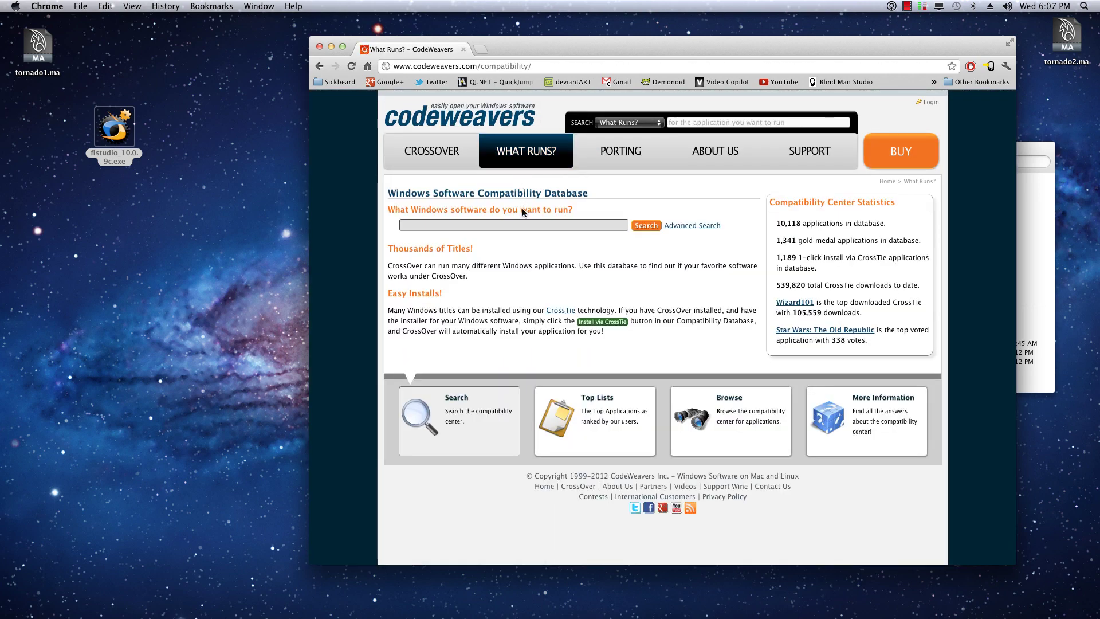
text(fl studio)
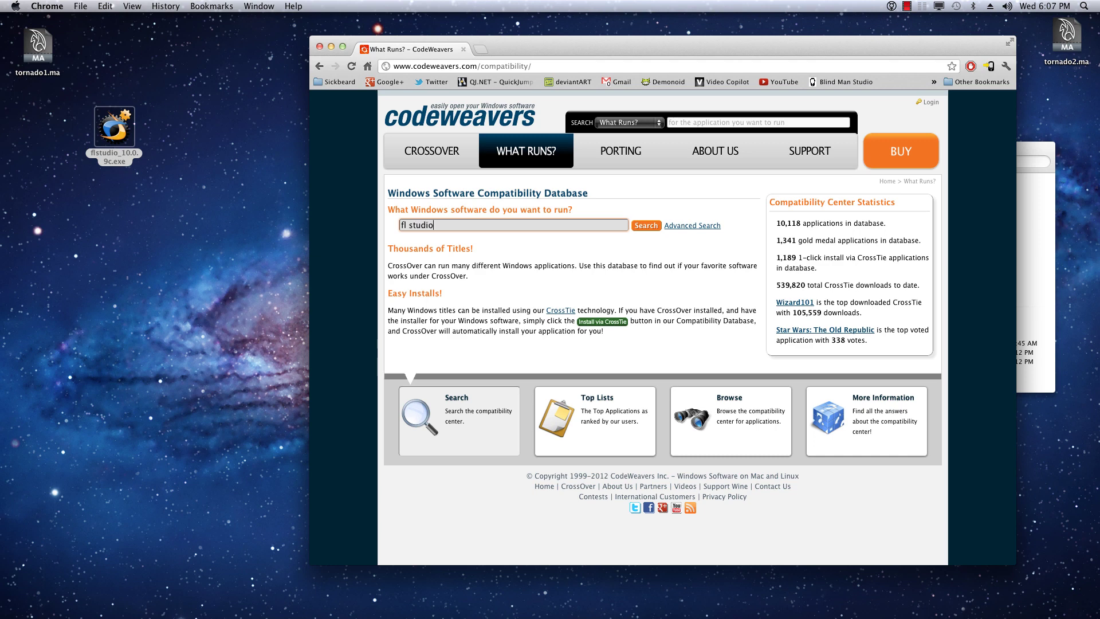
key(Return)
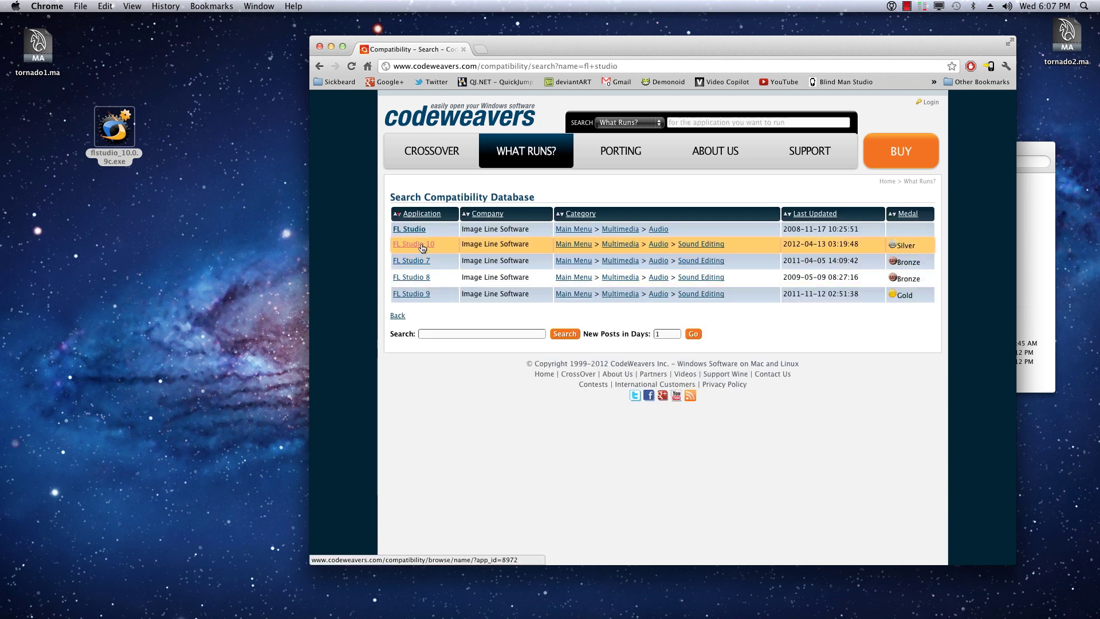
click(422, 245)
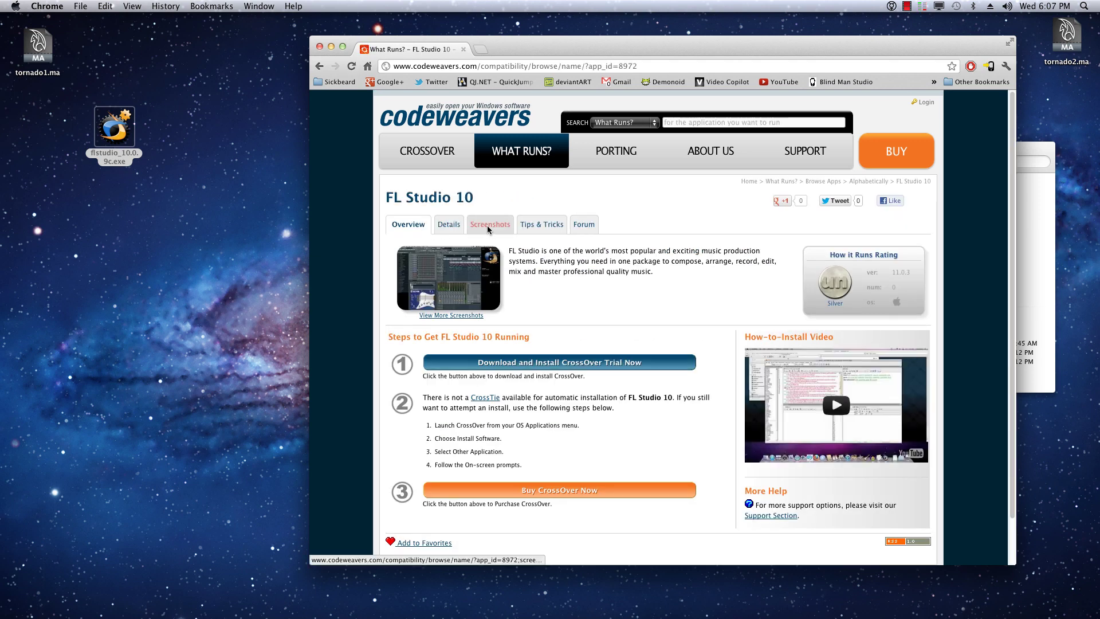
click(543, 221)
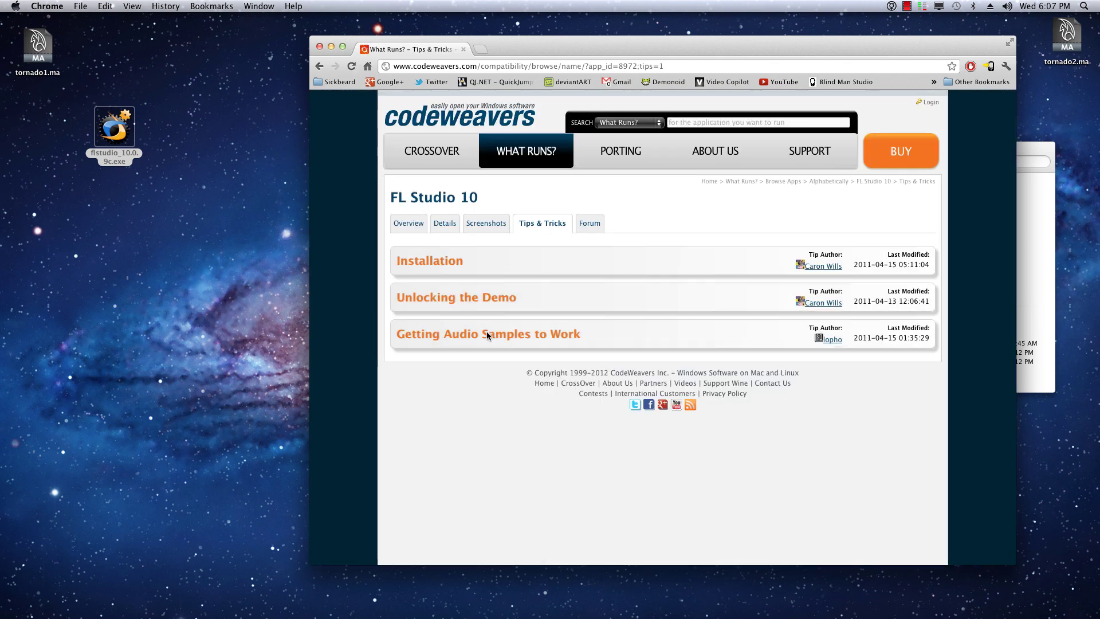
Step: Expand and read the Getting Audio Samples to Work and Unlocking the Demo tips
click(452, 339)
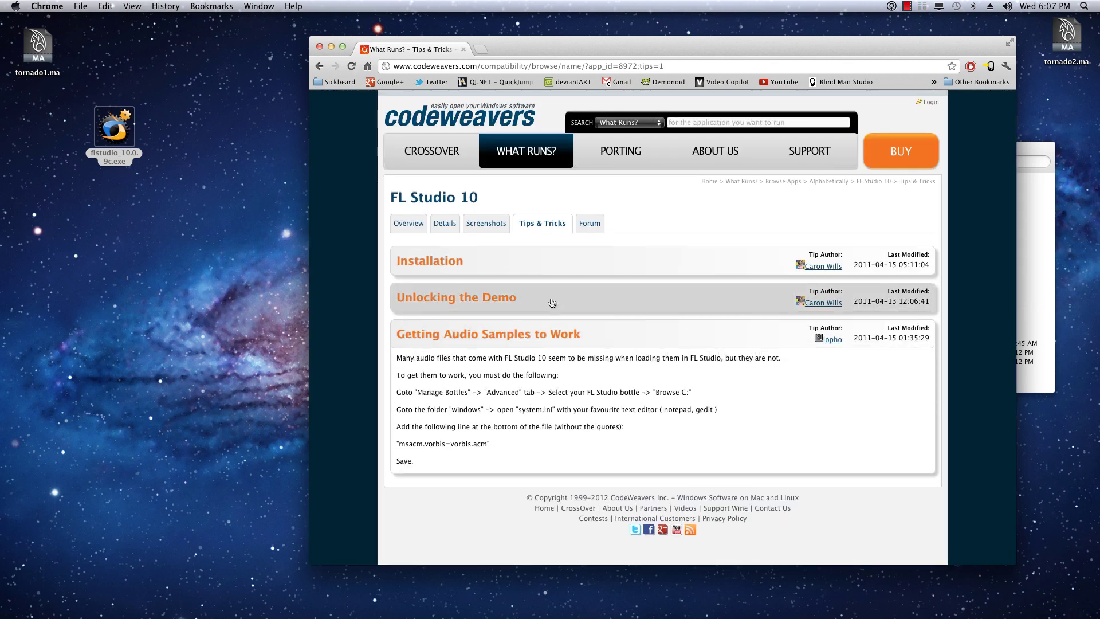
click(550, 303)
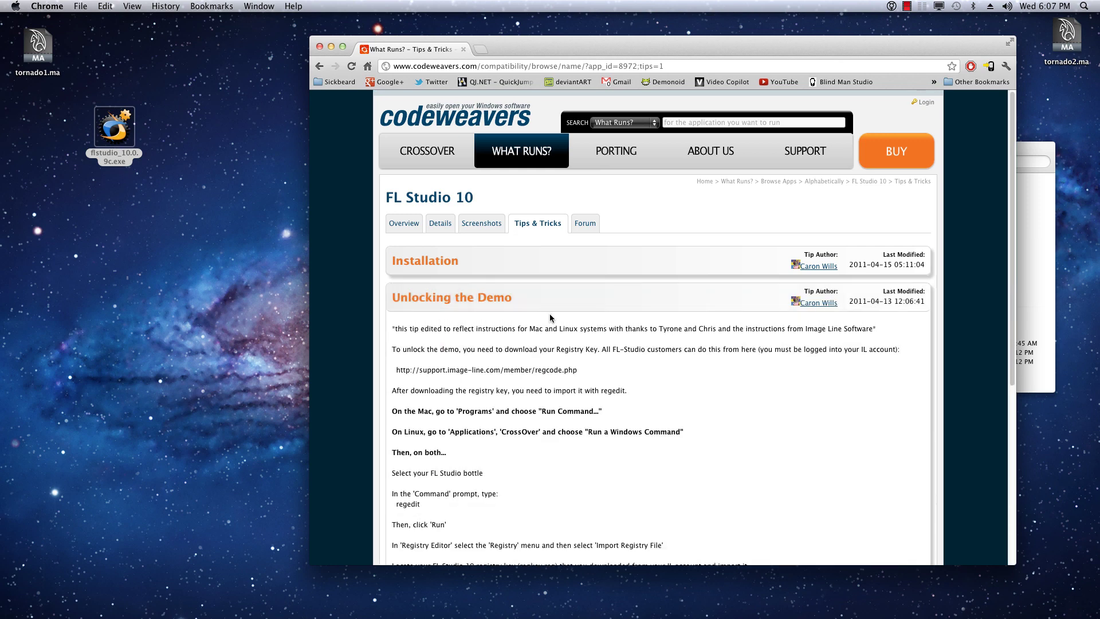
scroll(521, 305, down, 1)
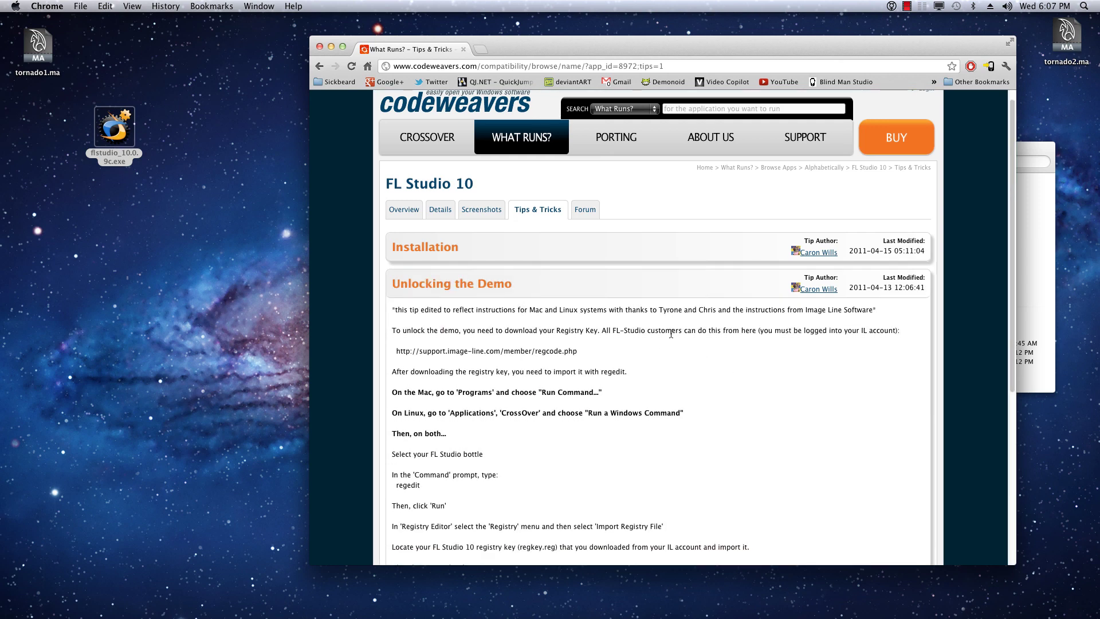
scroll(665, 332, down, 3)
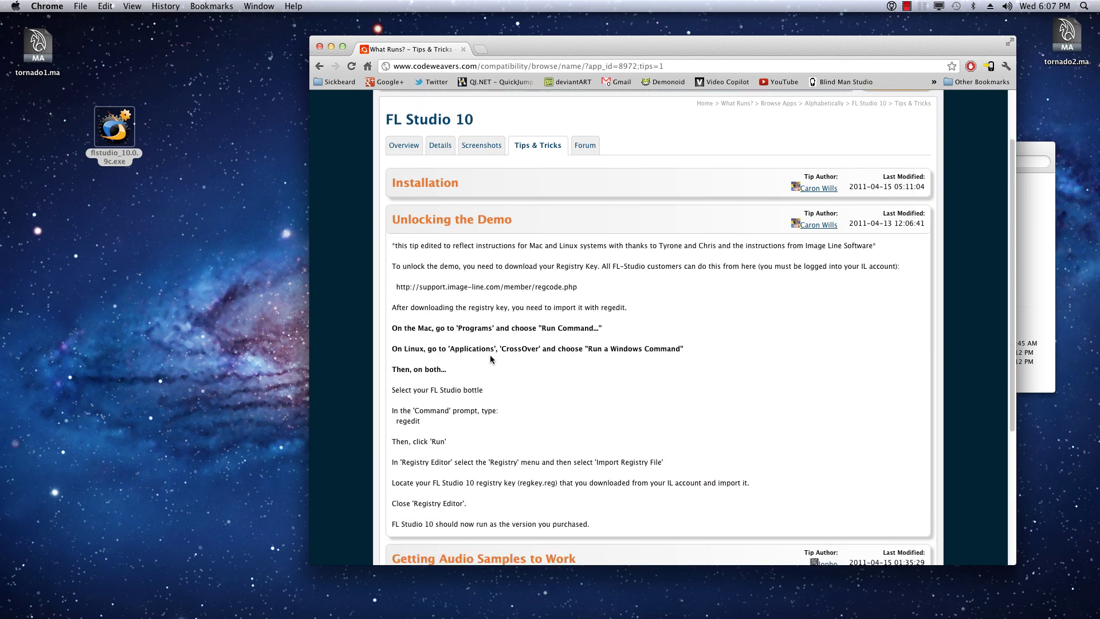
click(449, 223)
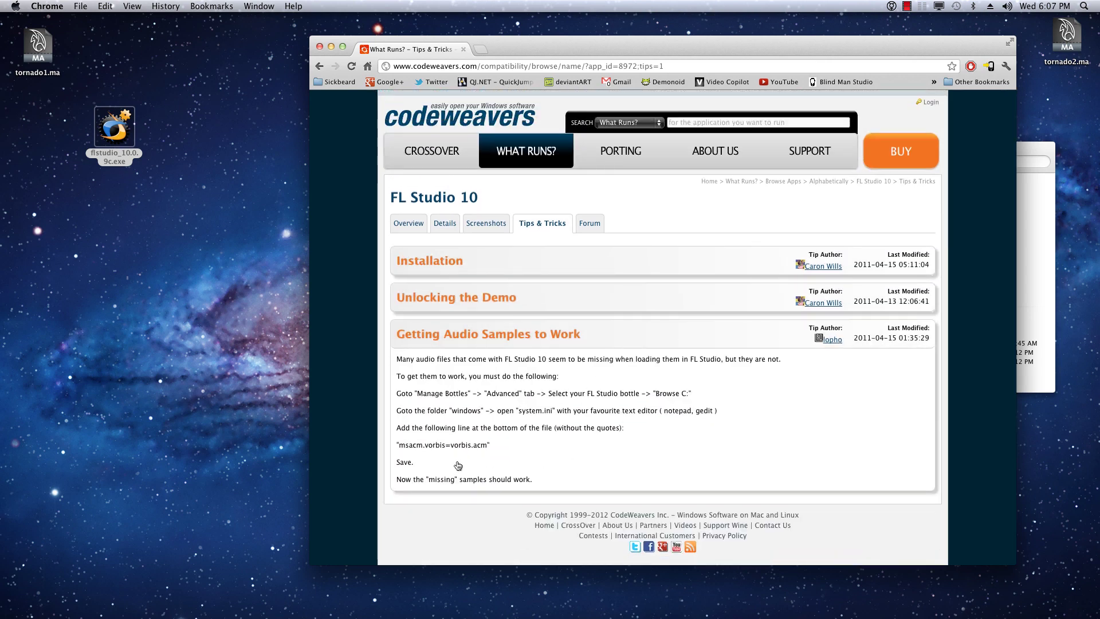
click(470, 297)
scroll(479, 395, down, 6)
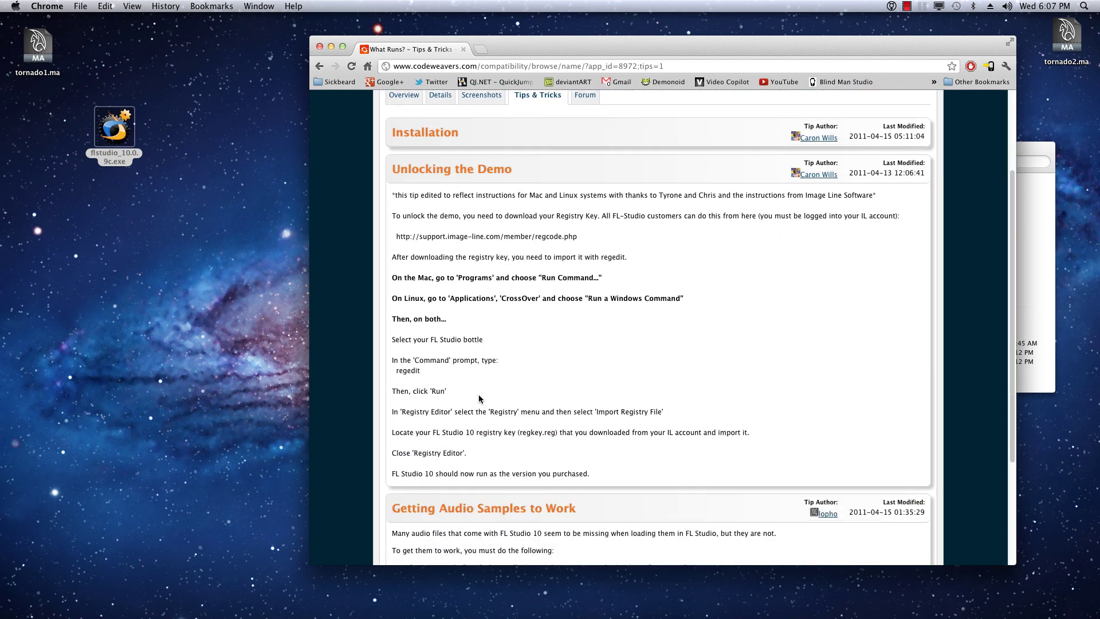
scroll(498, 344, up, 4)
click(467, 239)
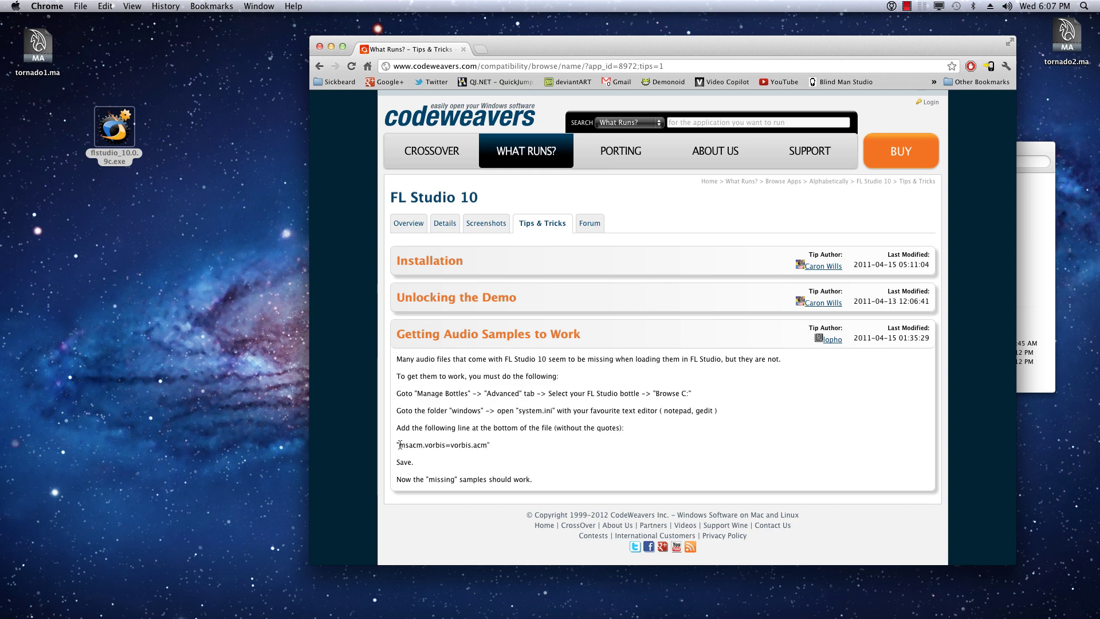
Step: Copy the msacm.vorbis=vorbis.acm line from the Getting Audio Samples to Work tip
mouse_move(399, 444)
mouse_down()
mouse_move(491, 445)
mouse_move(404, 448)
mouse_up()
click(499, 447)
right_click(400, 447)
click(421, 453)
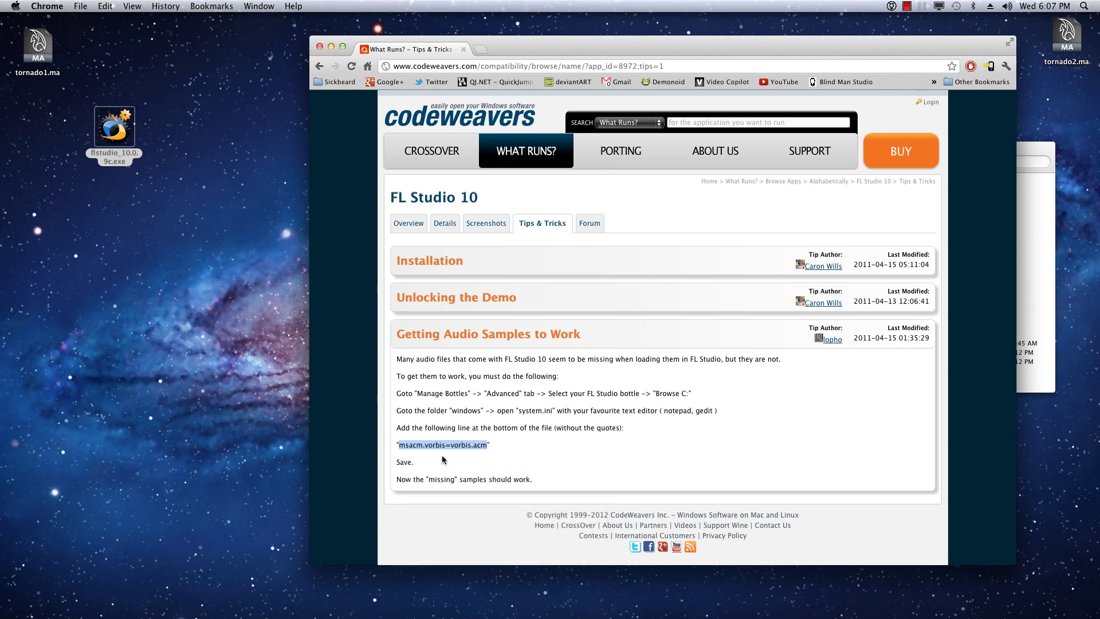
click(547, 450)
Step: Use Configure > Manage Bottles > Advanced to open the FL Studio 10 bottle's drive_c in Finder
mouse_move(665, 615)
click(712, 591)
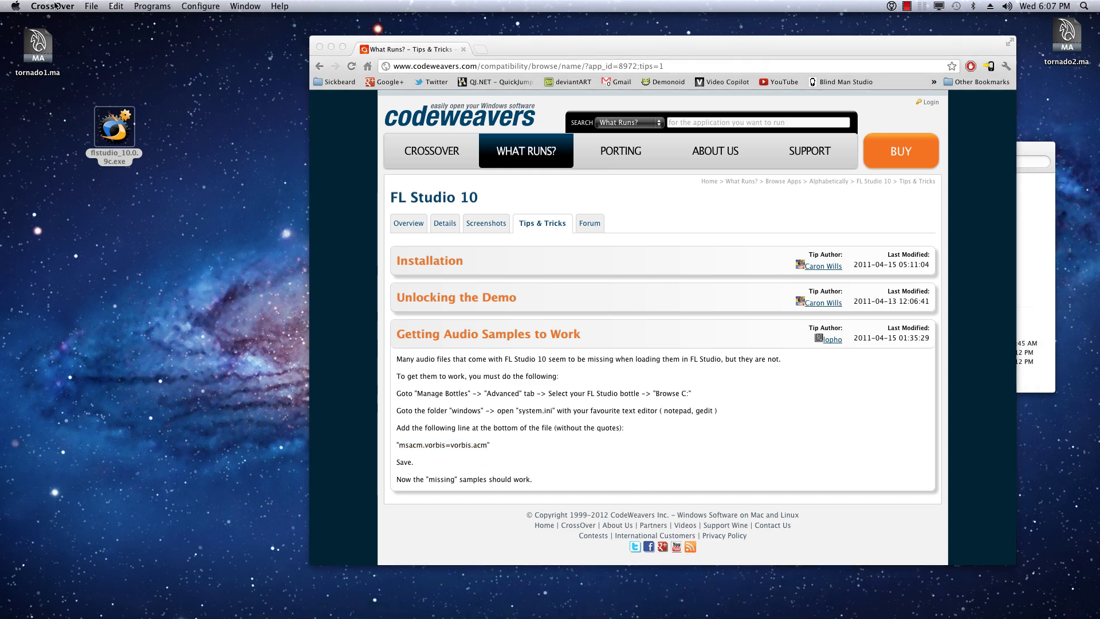
click(200, 7)
click(210, 32)
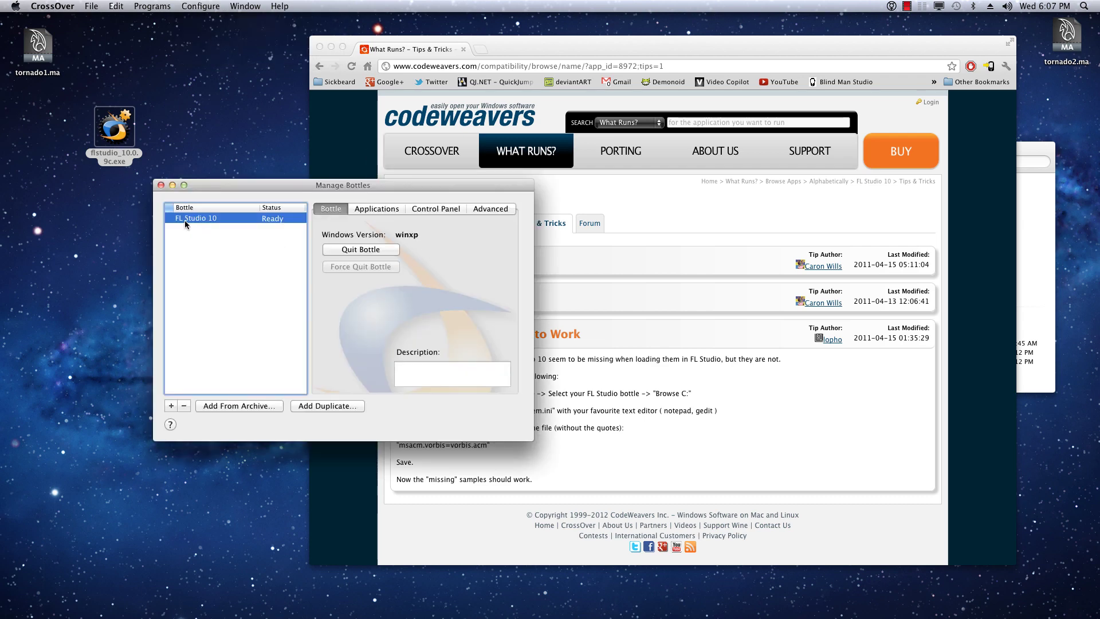
click(486, 210)
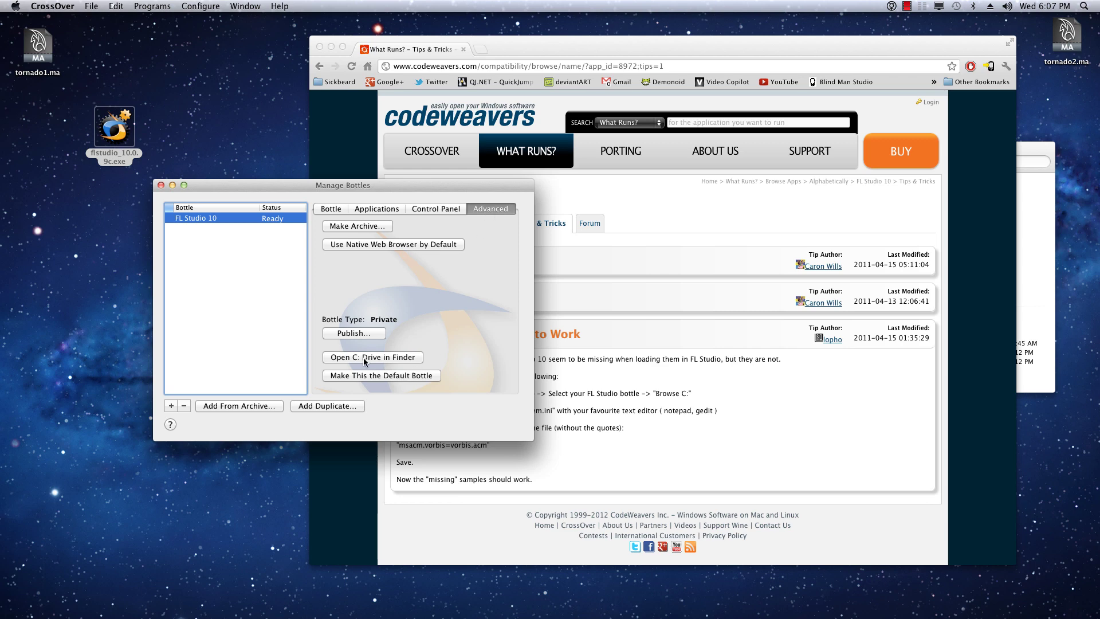
click(365, 358)
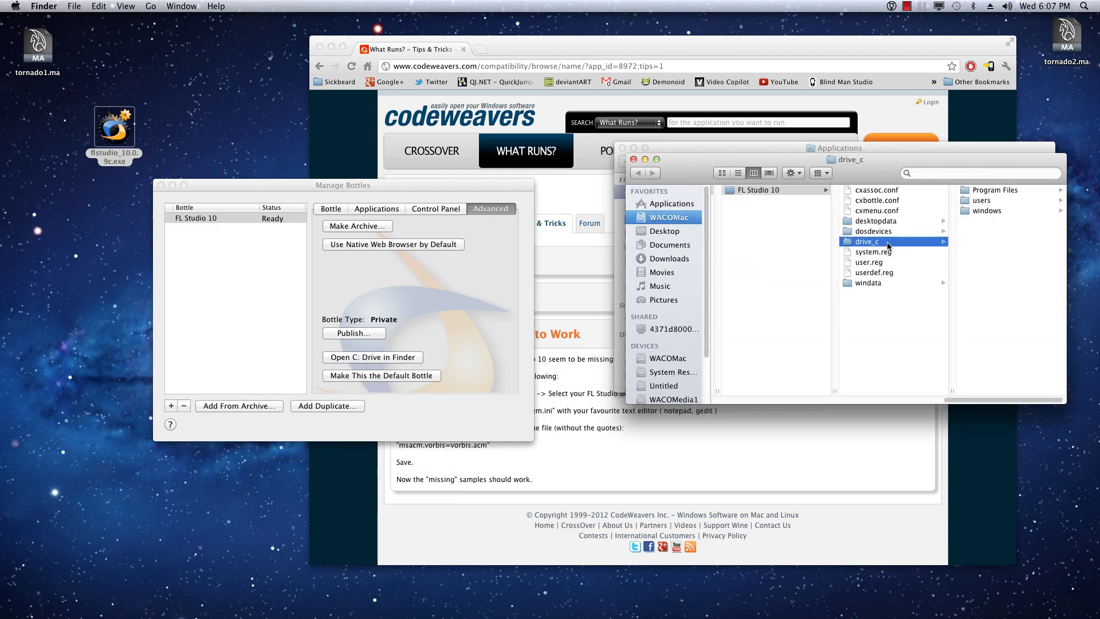
Step: In the windows folder, pick Open With > Other… and select TextEdit for system.ini
drag(873, 161, 426, 153)
click(576, 202)
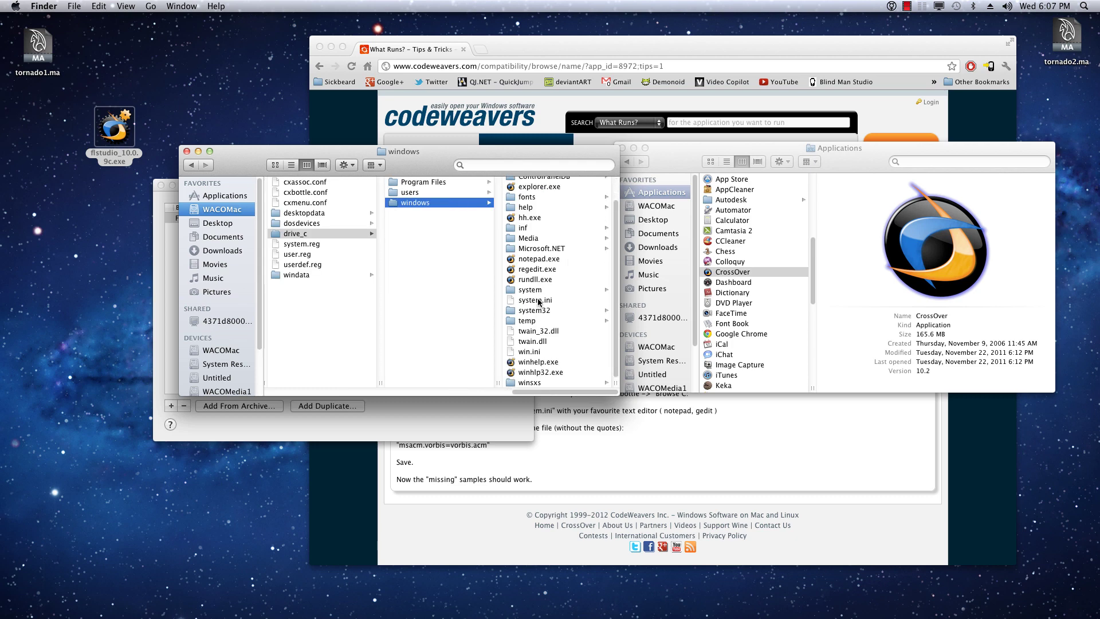
click(539, 301)
right_click(428, 303)
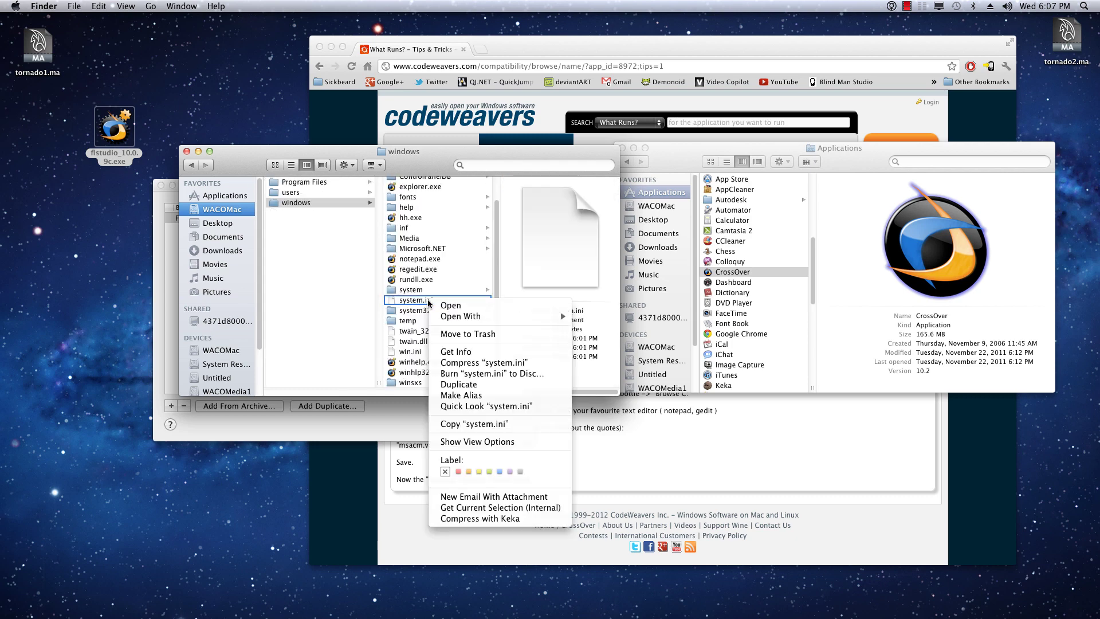
mouse_move(448, 317)
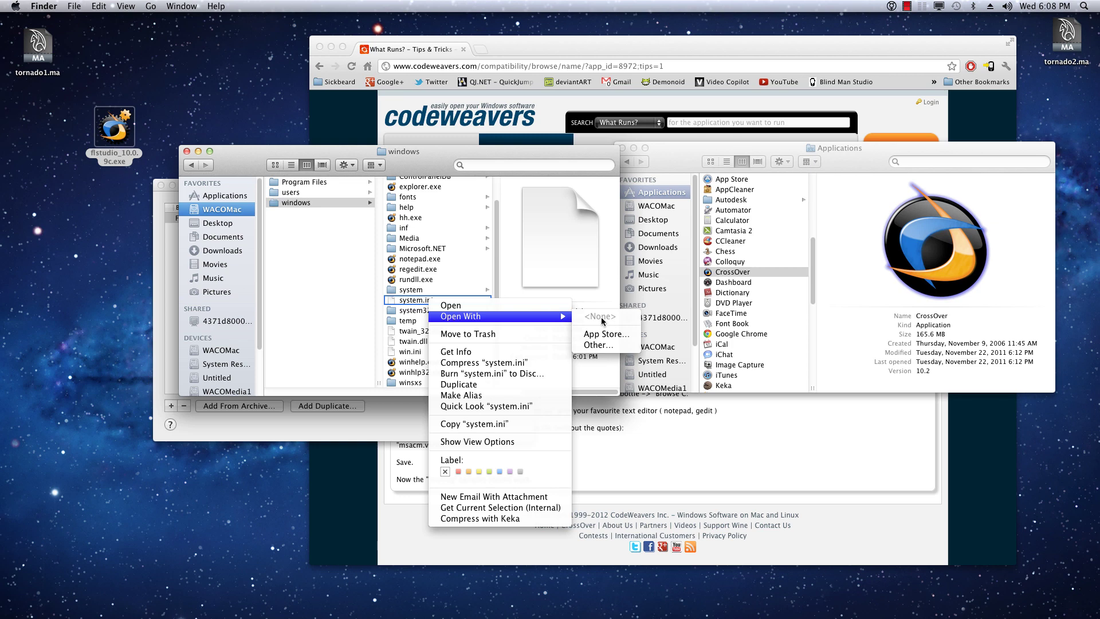
click(606, 343)
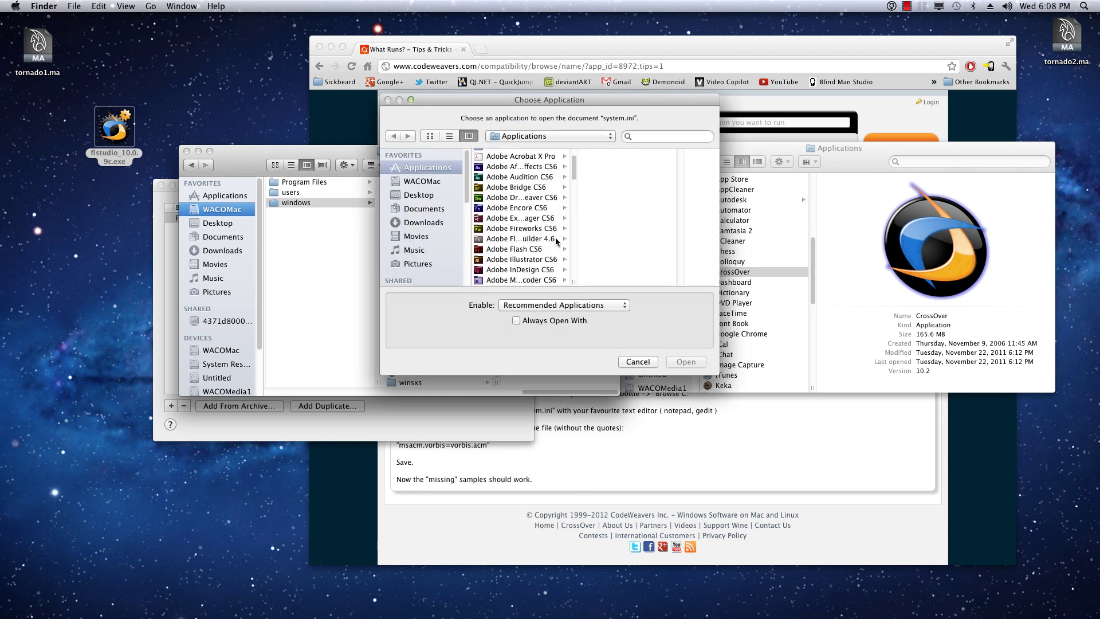
scroll(559, 239, down, 10)
click(500, 239)
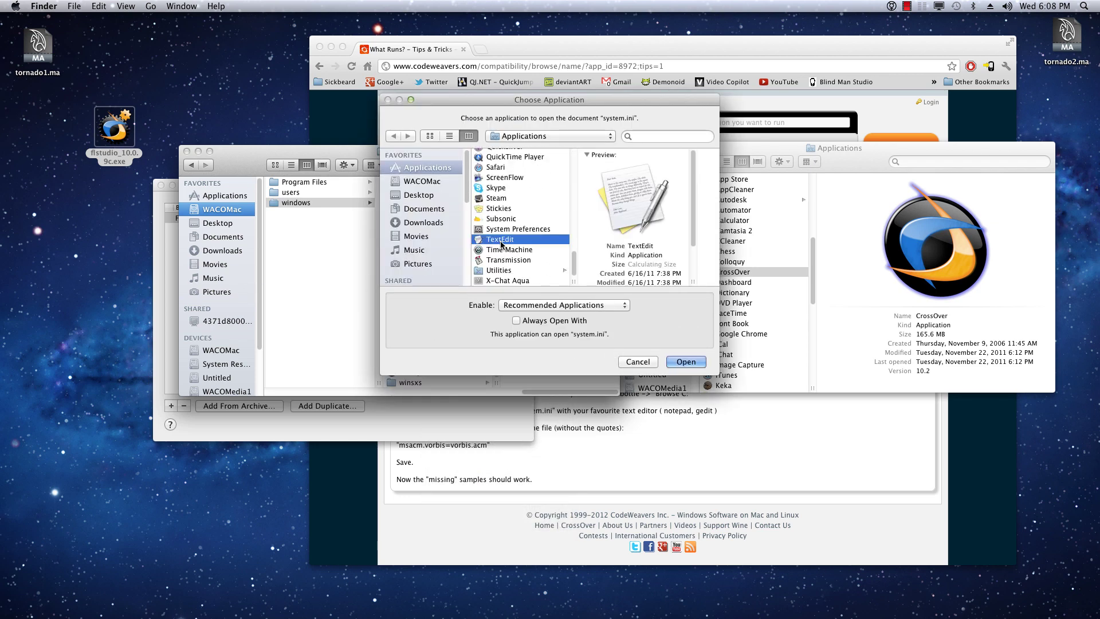
Step: Paste msacm.vorbis=vorbis.acm as a new last line of system.ini and save it with Cmd+S
click(688, 361)
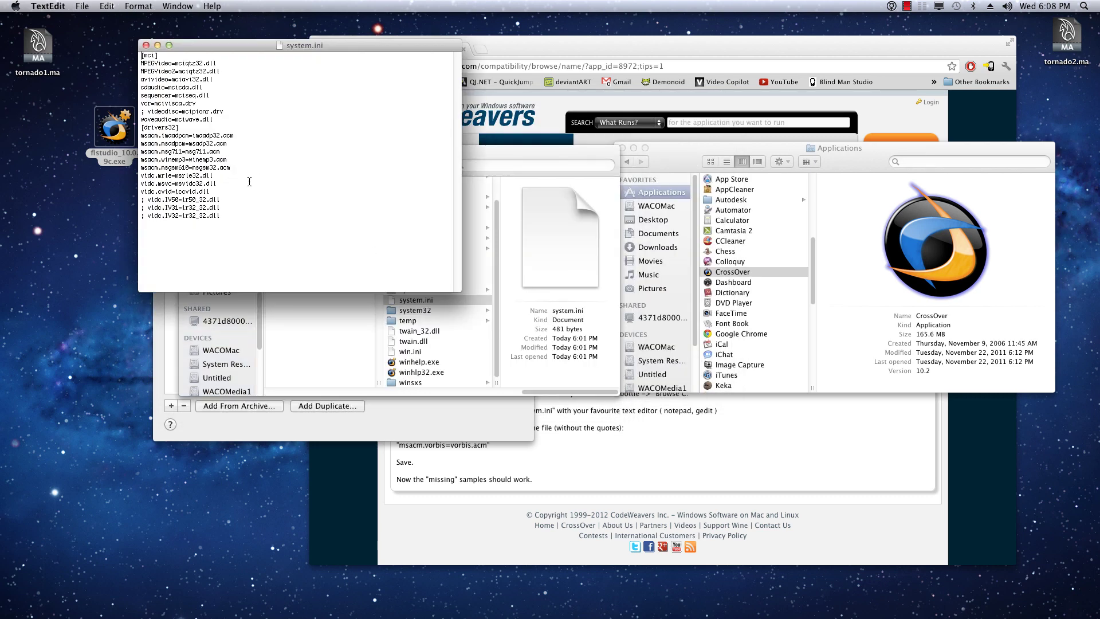
click(229, 216)
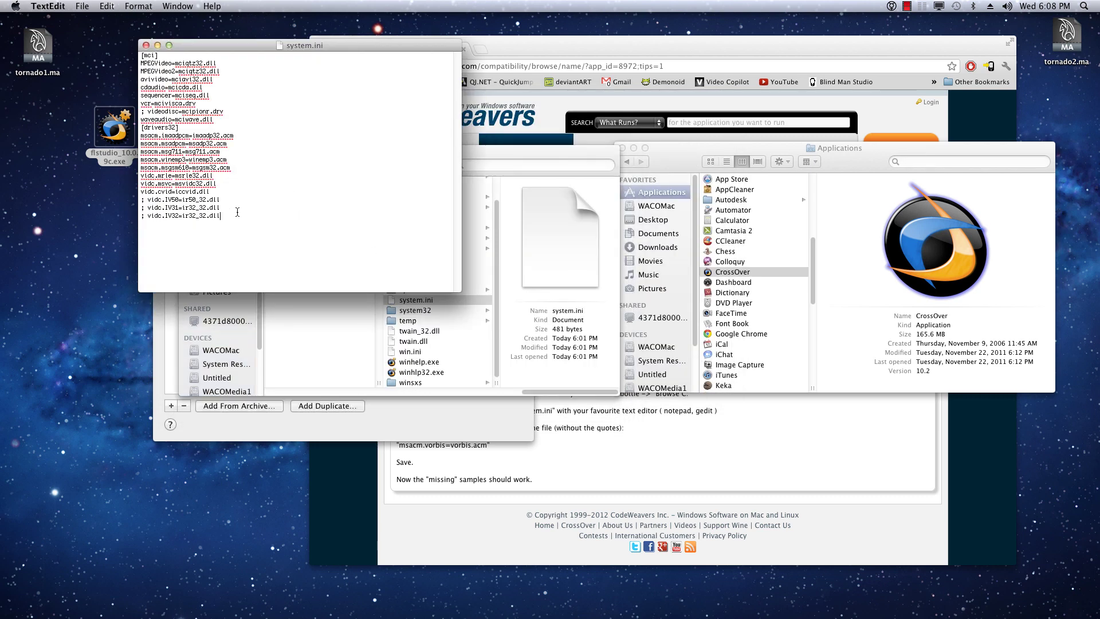
key(Return)
key(super+v)
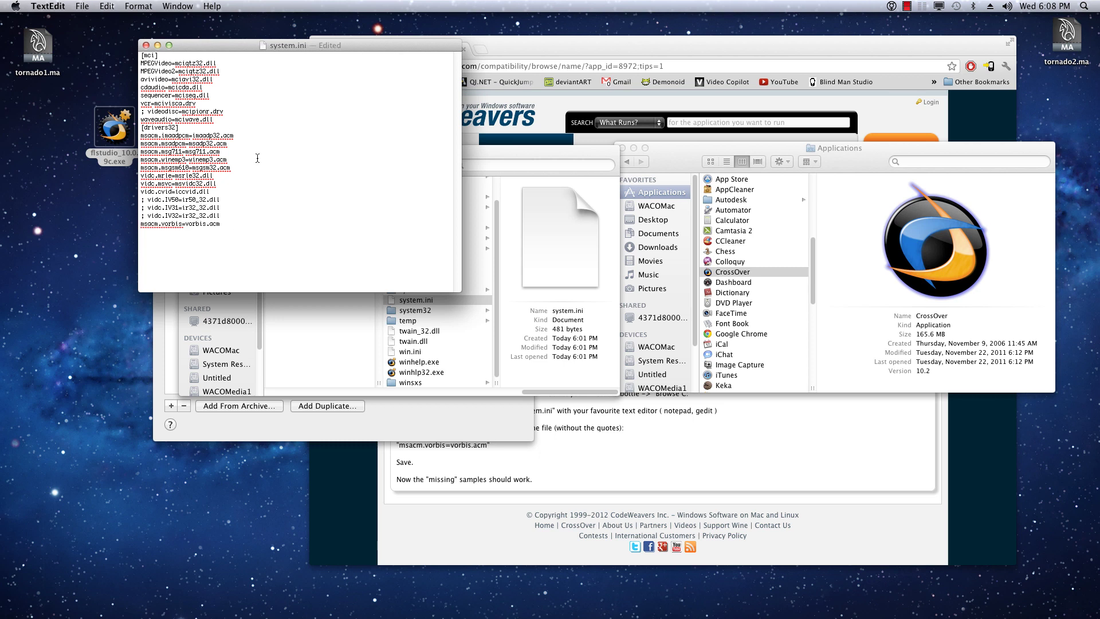
key(super+s)
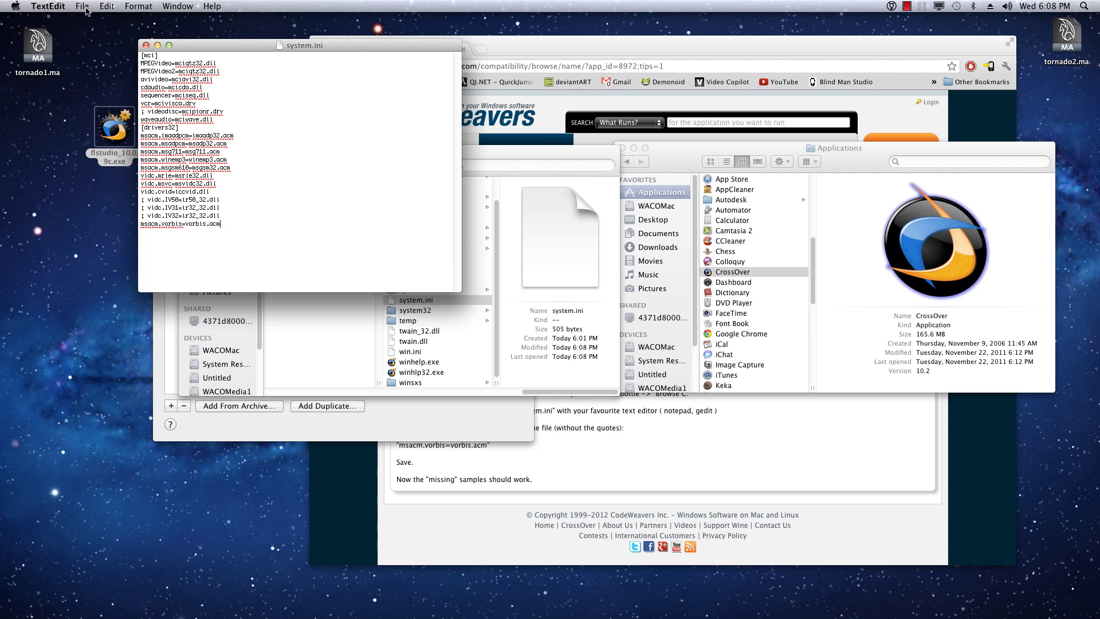
click(83, 6)
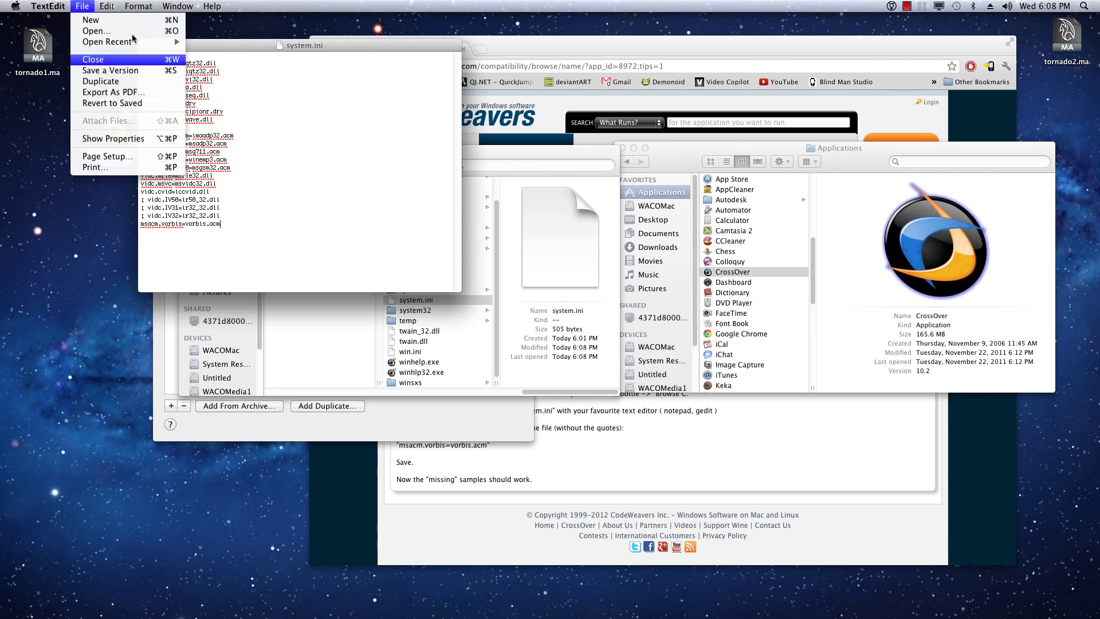
click(173, 59)
Step: Close the system.ini document and the Finder windows folder window
click(146, 45)
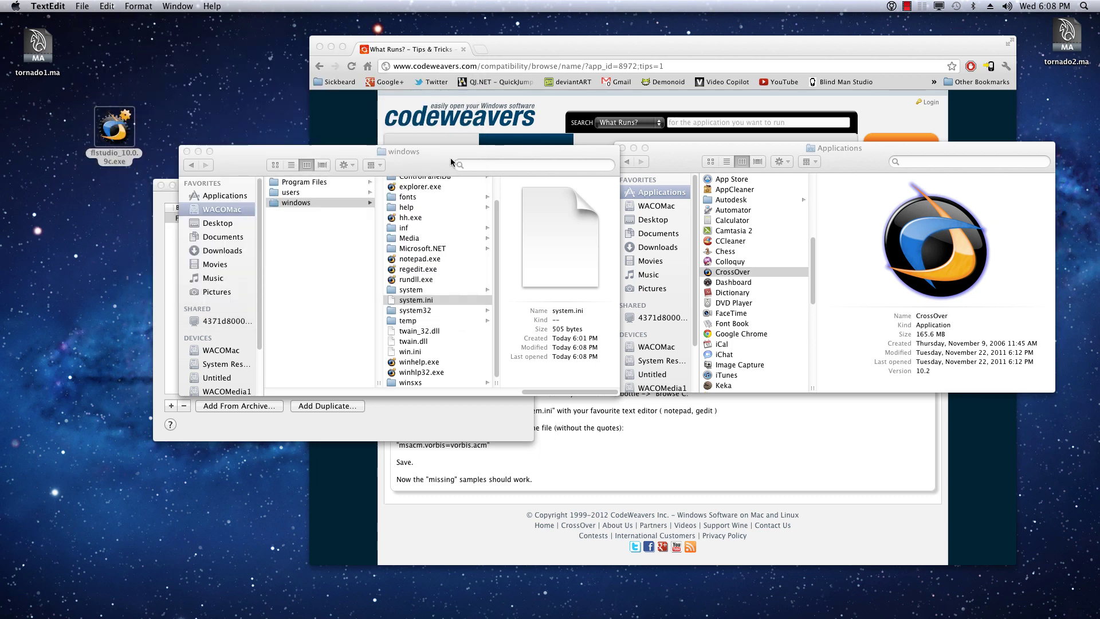
click(446, 298)
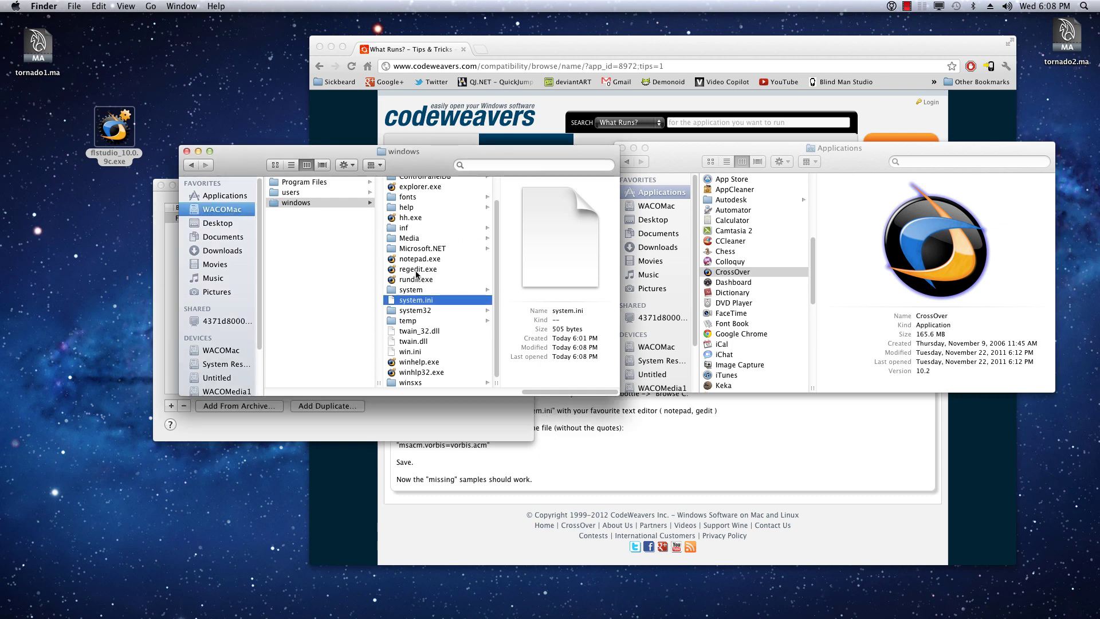
click(186, 151)
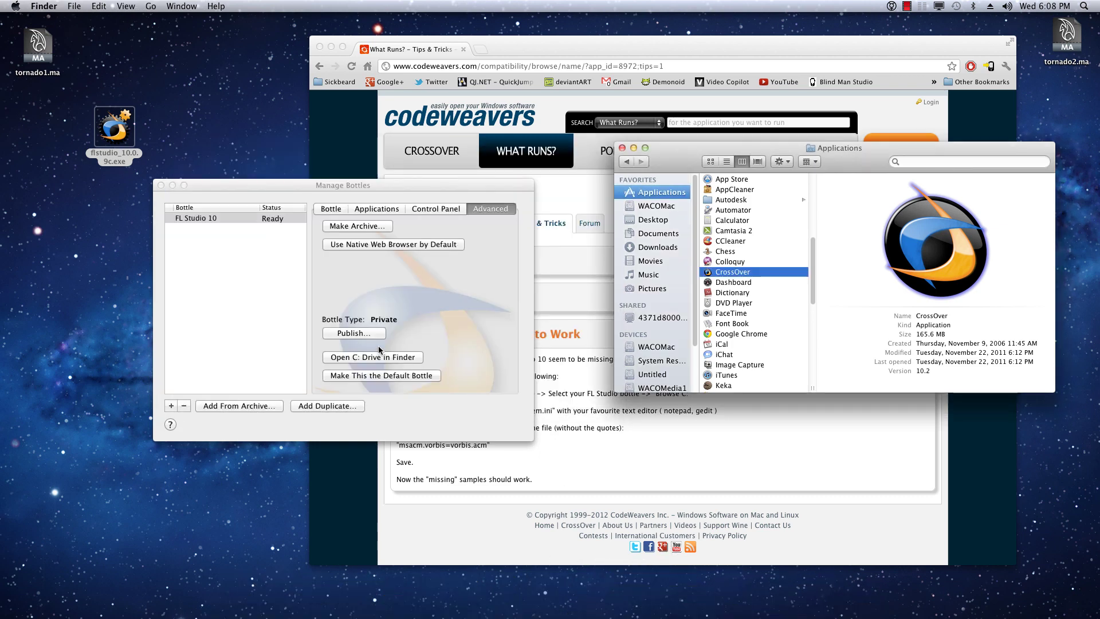
Step: Run Simulate Reboot from the bottle's Control Panel tab, then close Manage Bottles
click(425, 211)
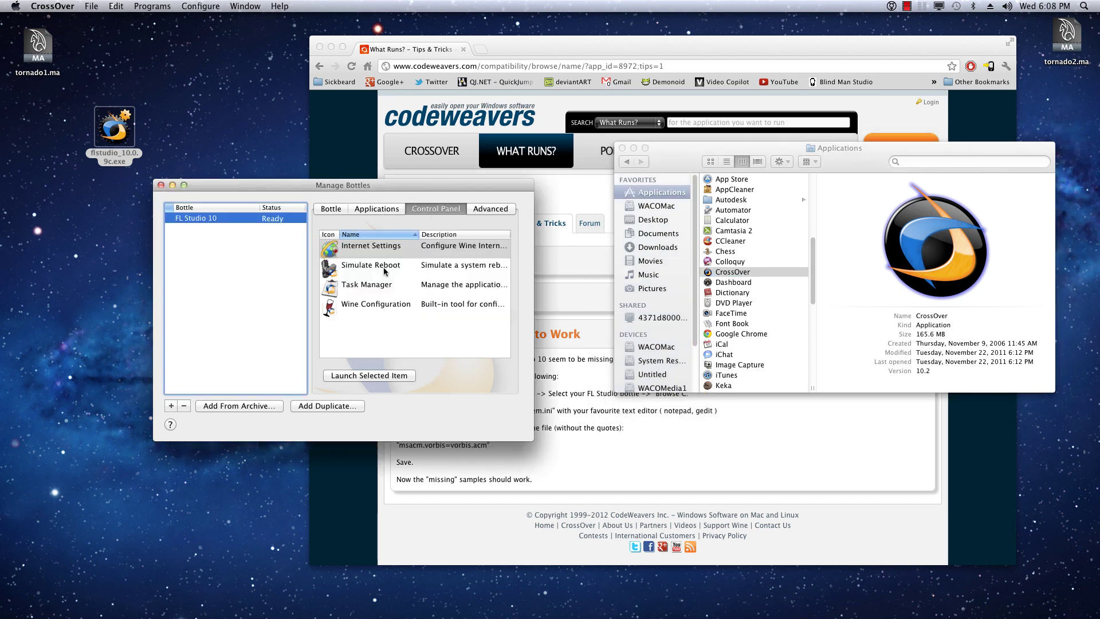
click(357, 268)
double_click(396, 271)
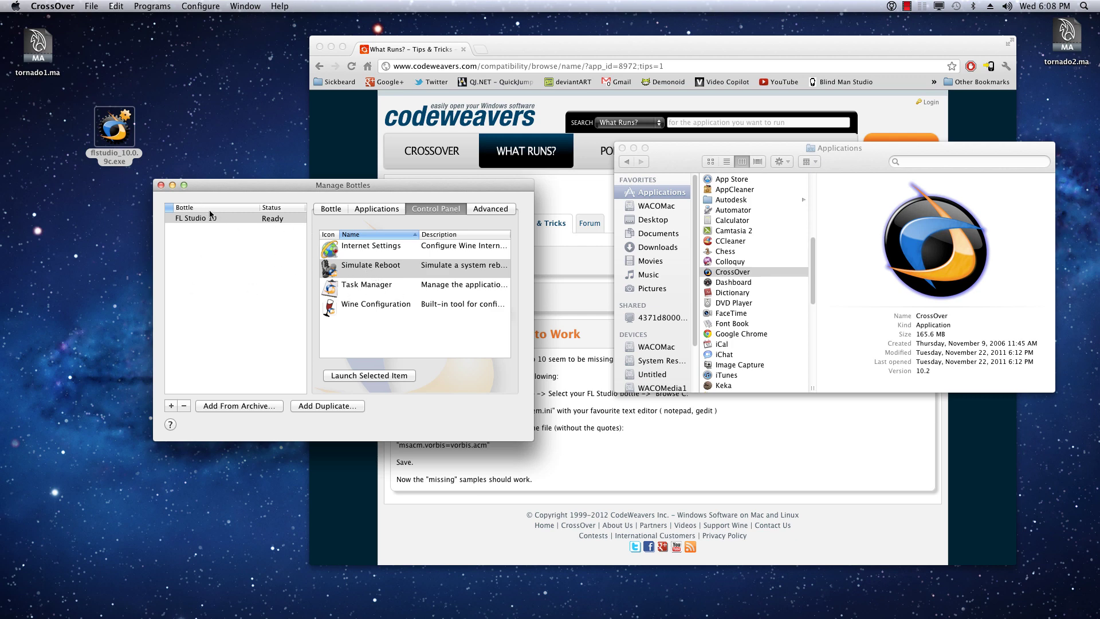
click(161, 185)
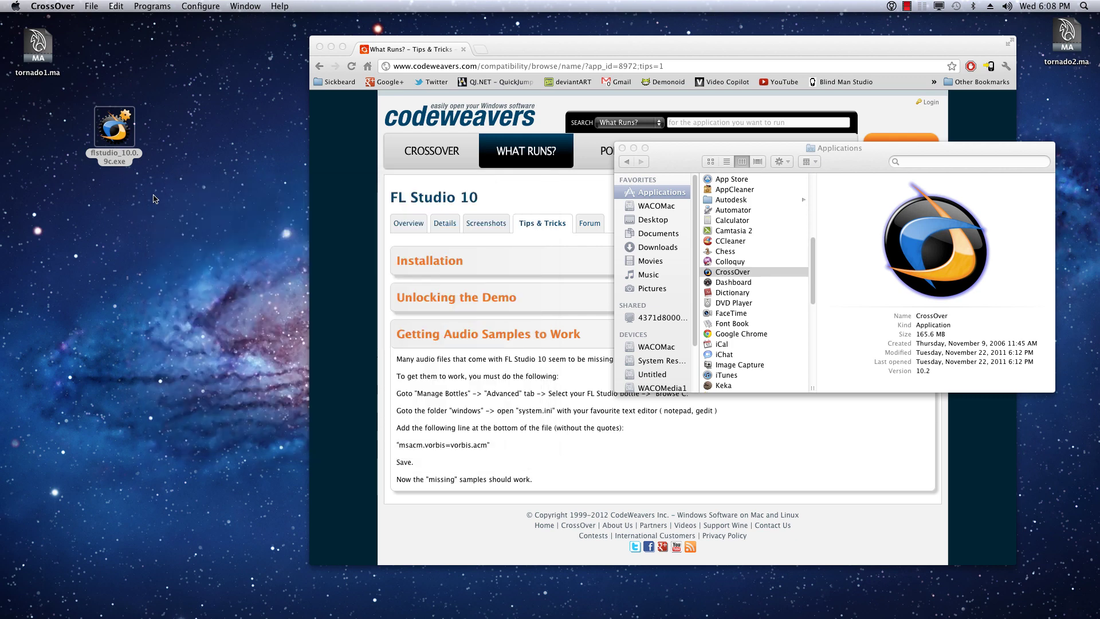
Step: Launch Programs > Image-Line > FL Studio 10 > FL Studio 10 (extended memory)
click(160, 7)
mouse_move(159, 31)
mouse_move(276, 41)
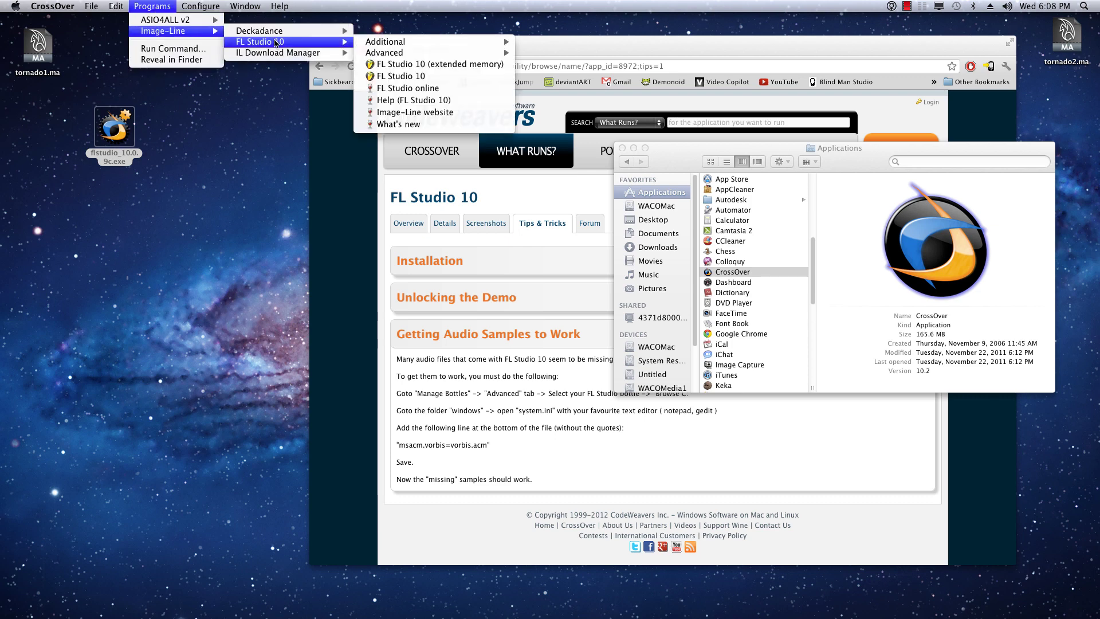
click(410, 65)
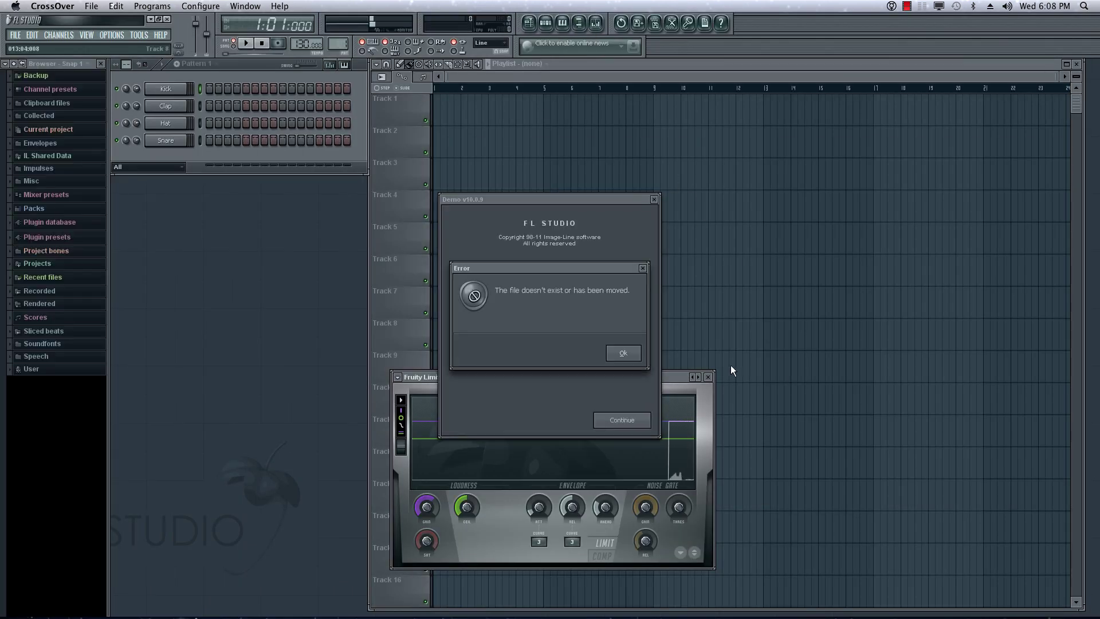
Step: Ok the missing-file error, continue past the demo notice, and centre the Fruity Limiter window
click(621, 352)
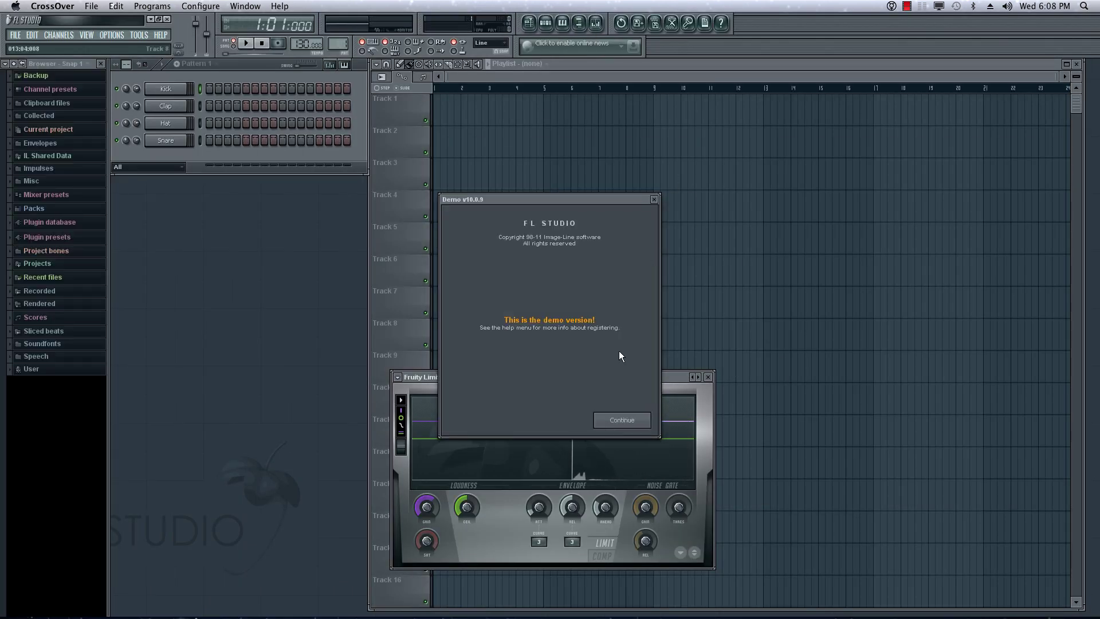
click(618, 423)
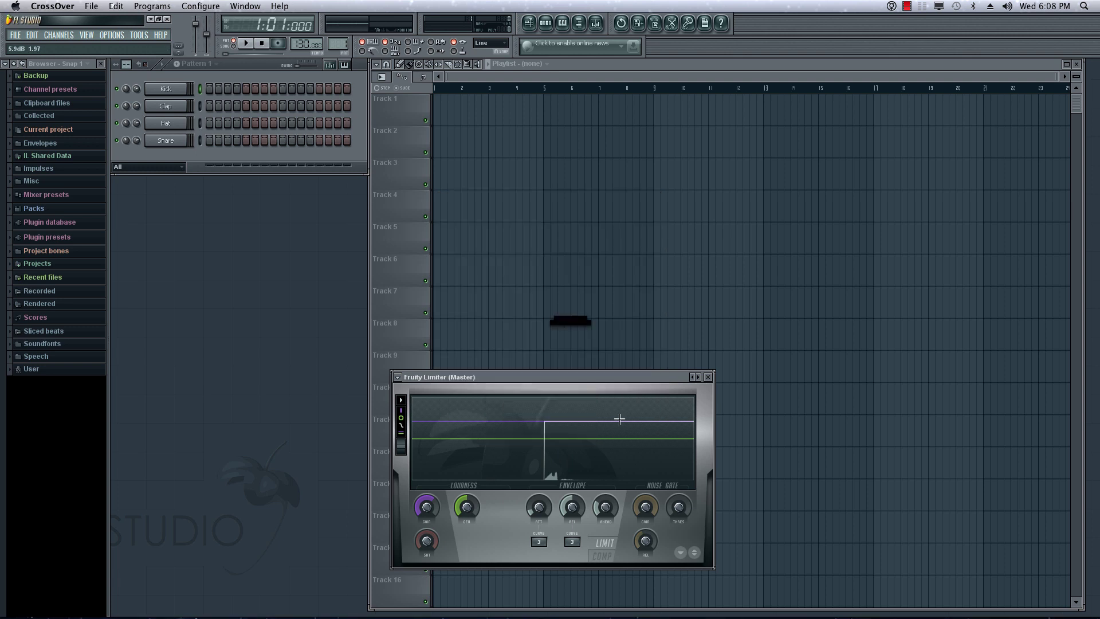
drag(564, 373, 665, 304)
Step: Open the NewStuff.flp demo project from FL Studio's File menu
click(15, 35)
click(31, 62)
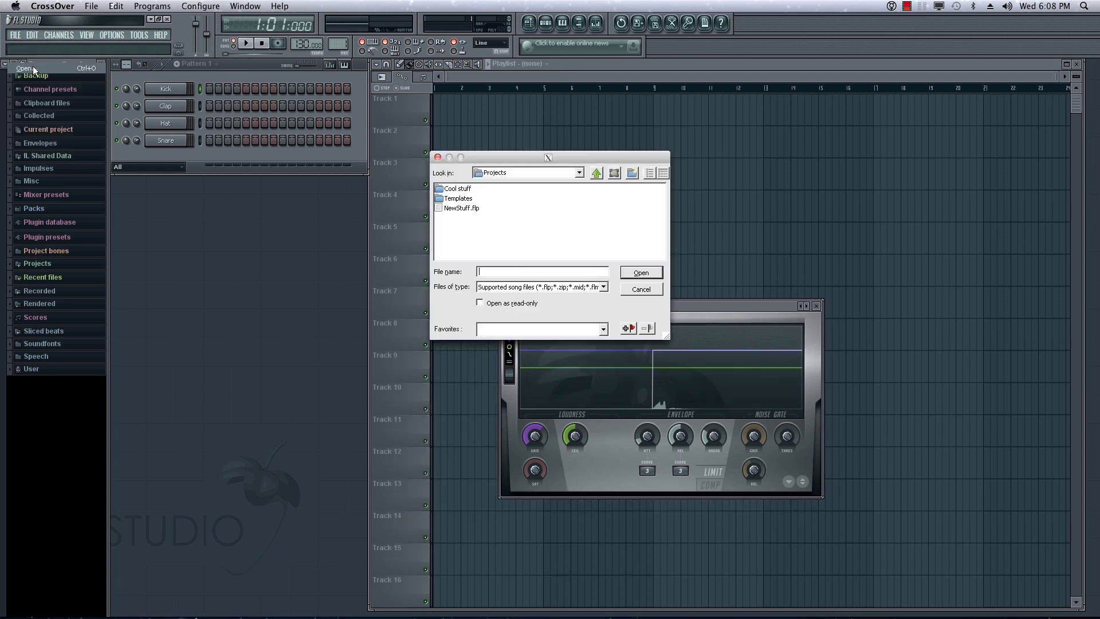
click(453, 209)
click(628, 270)
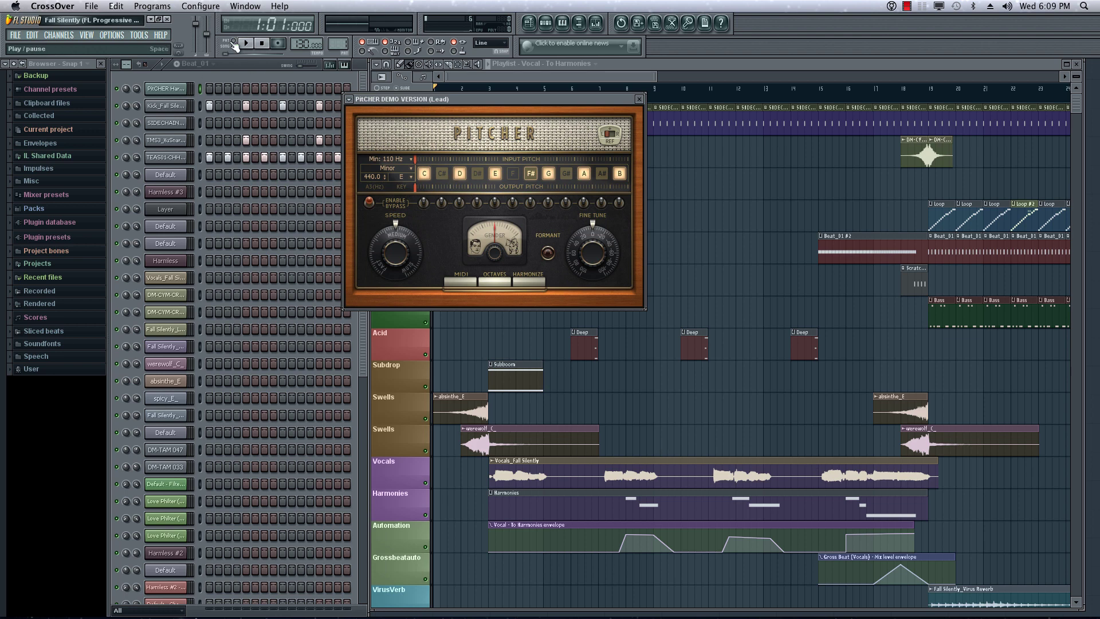
Step: Play the song with its samples sounding, then stop playback
click(250, 45)
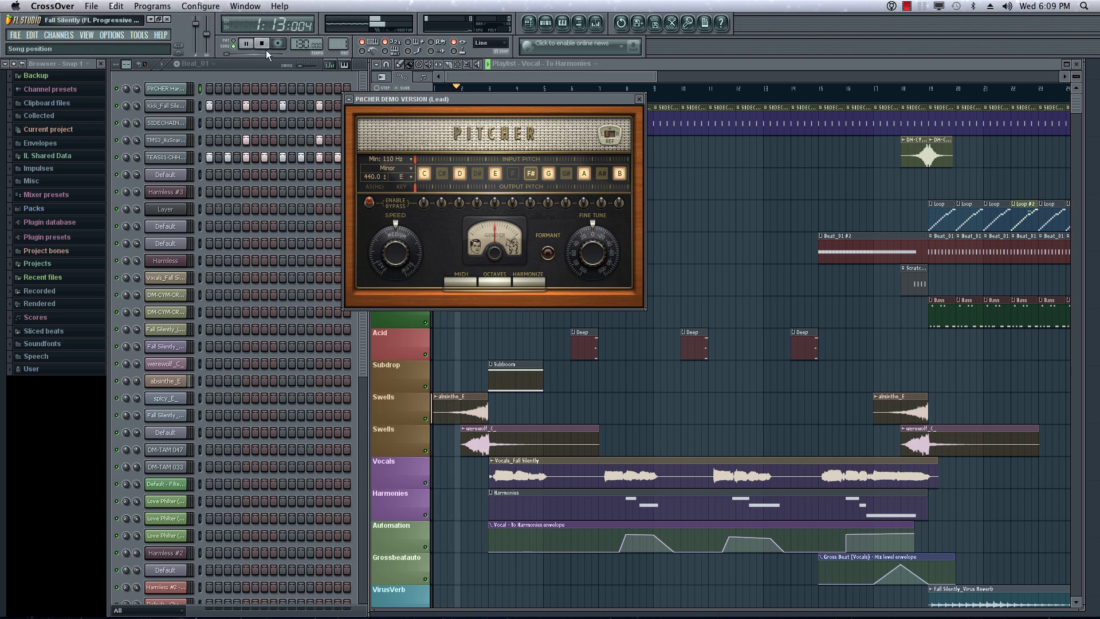
mouse_move(523, 616)
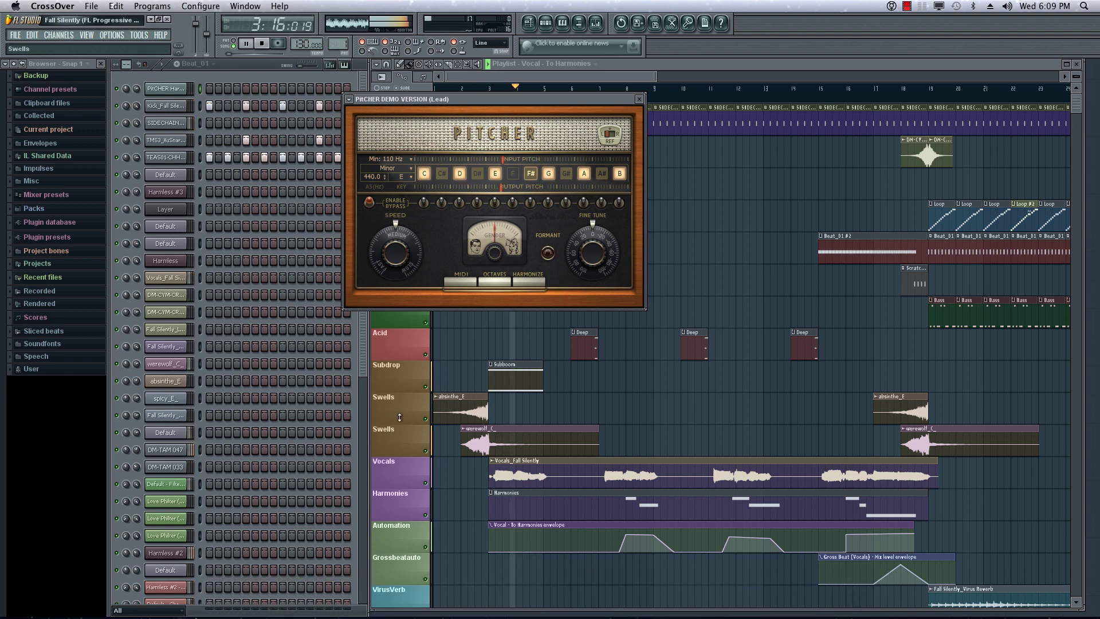
click(263, 44)
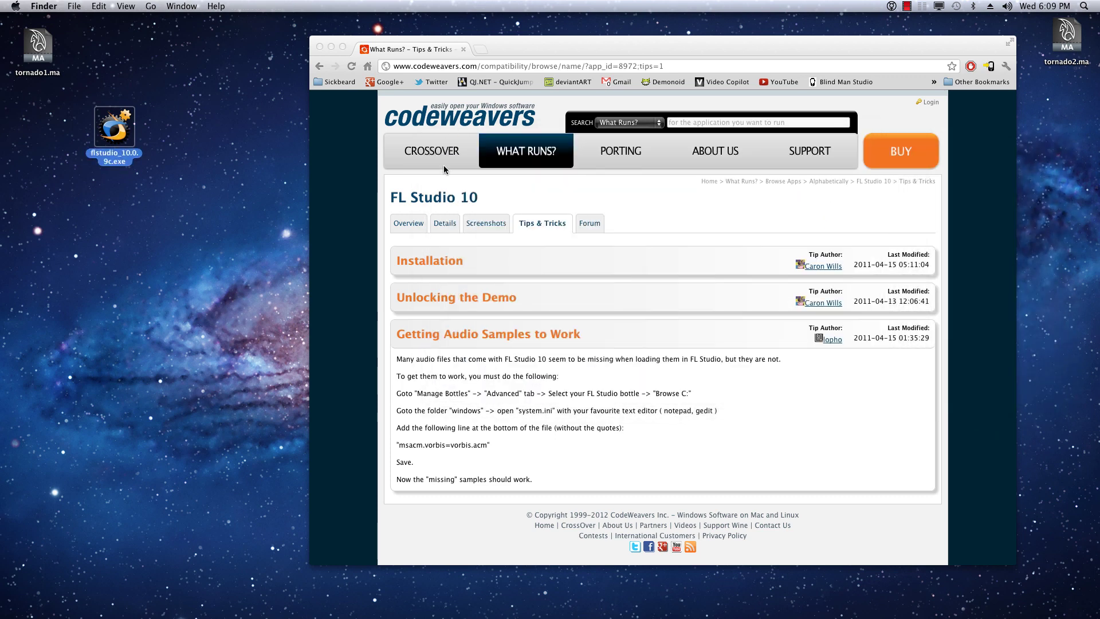
Step: Close the Finder Applications window and shift the Chrome window further left
click(373, 225)
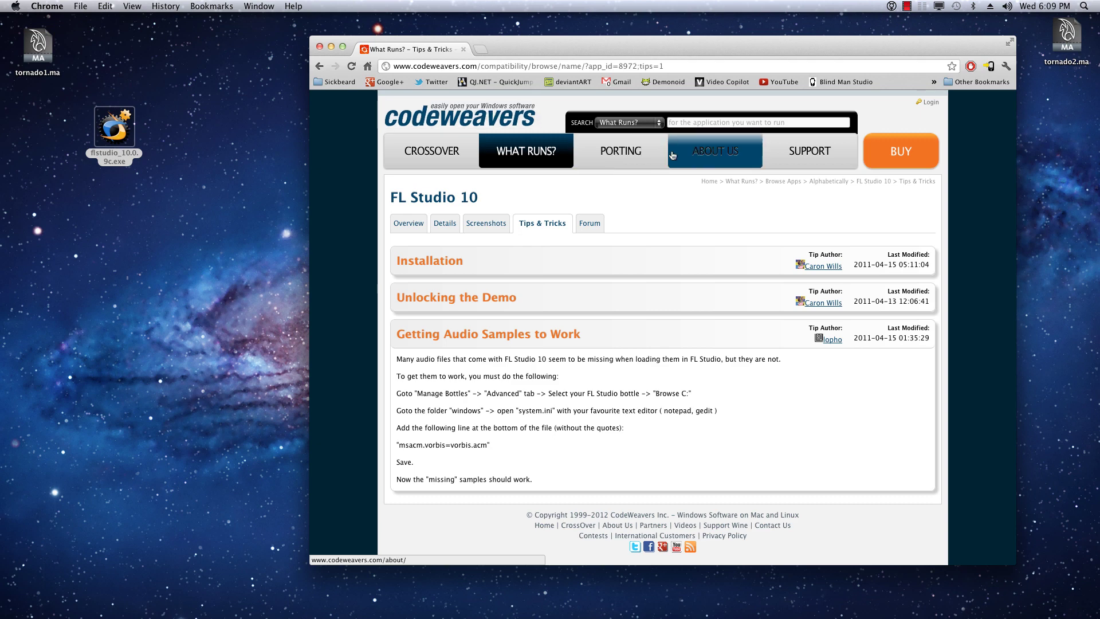
mouse_move(795, 160)
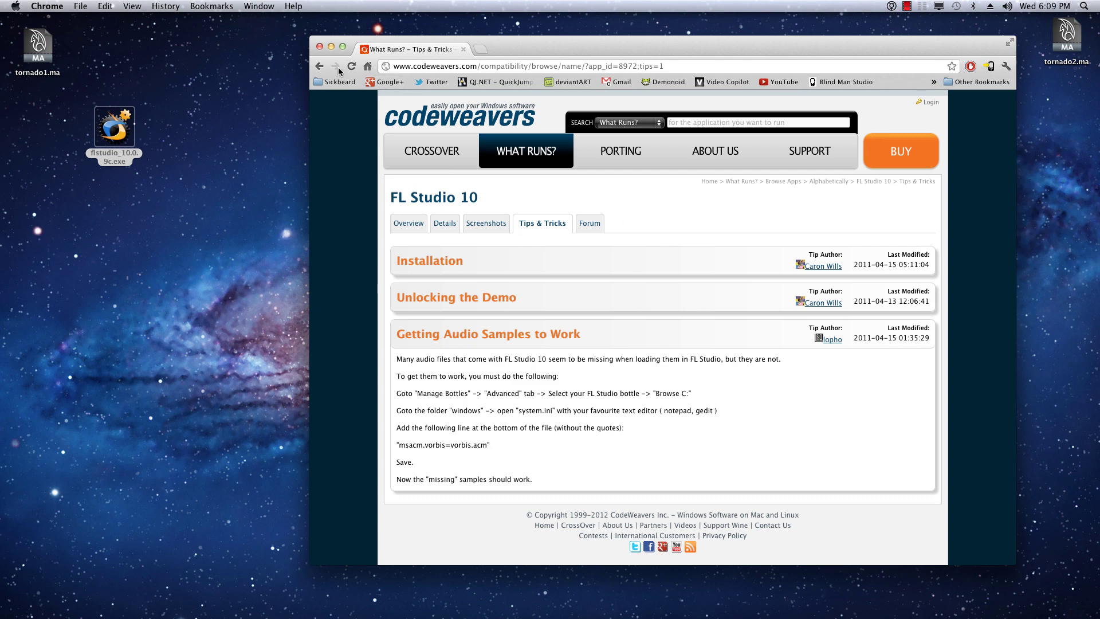
drag(524, 44, 430, 56)
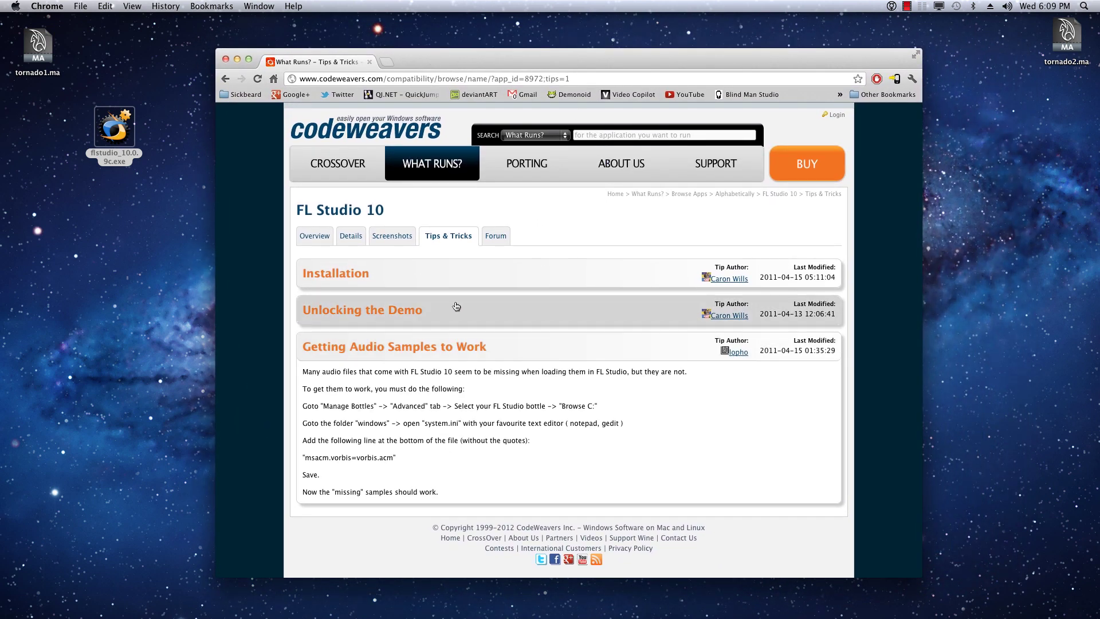
Step: Collapse the Installation, Unlocking the Demo and Getting Audio Samples to Work tips
click(424, 311)
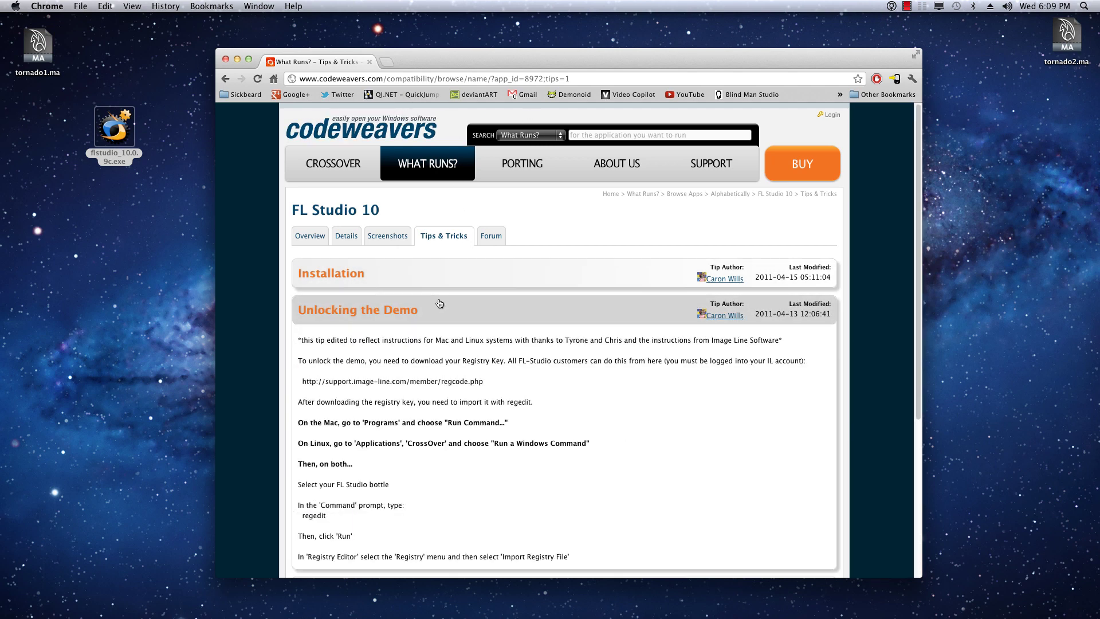
click(423, 280)
click(422, 280)
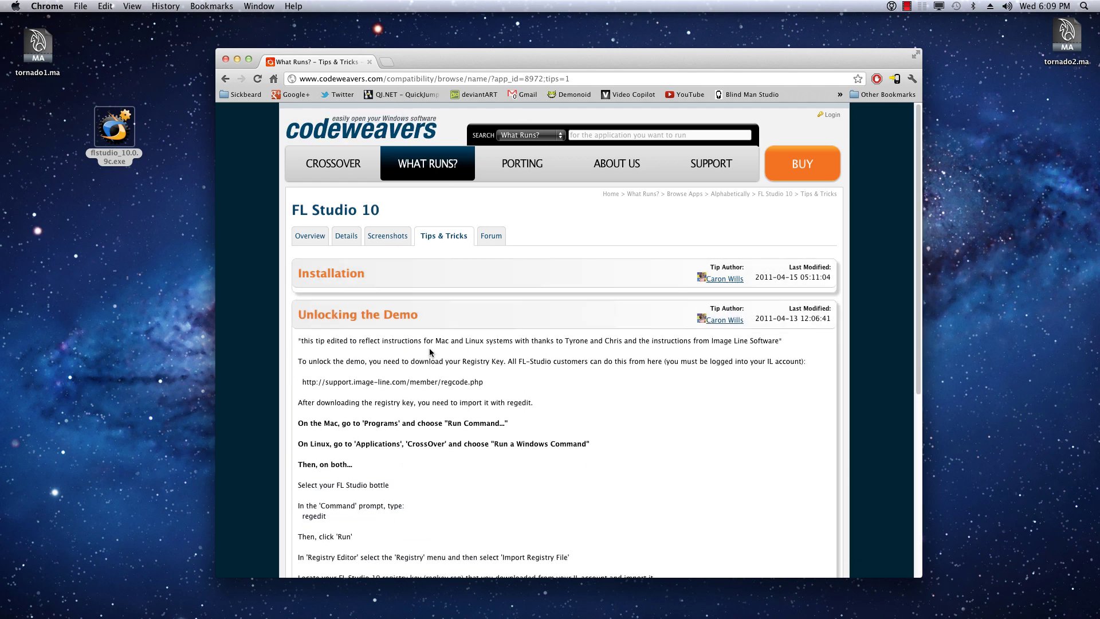
click(434, 310)
click(496, 347)
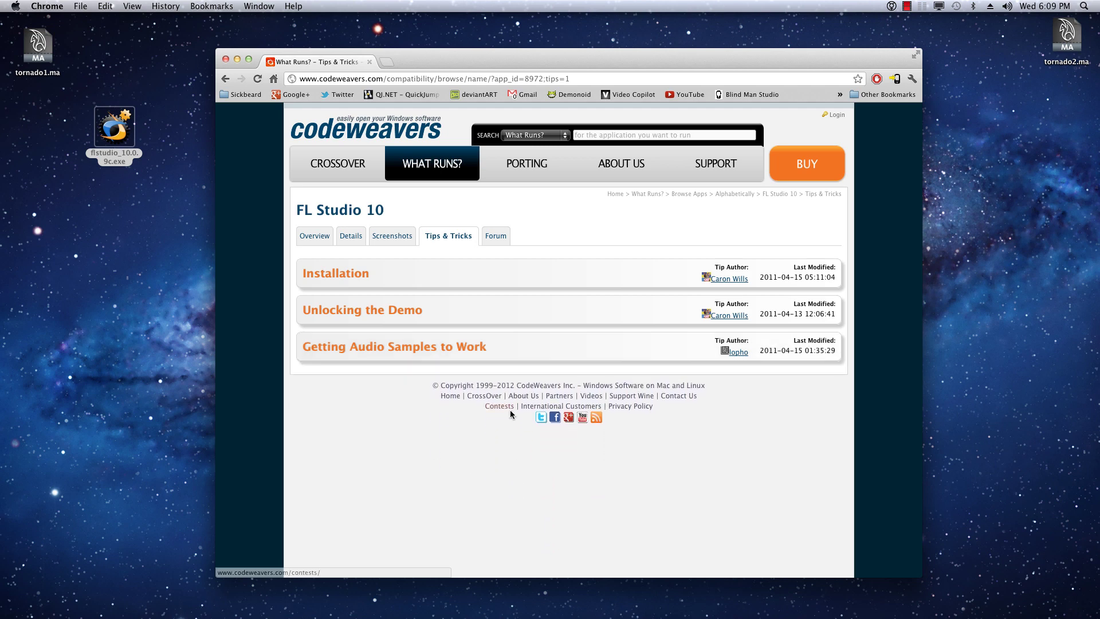
drag(441, 63, 445, 56)
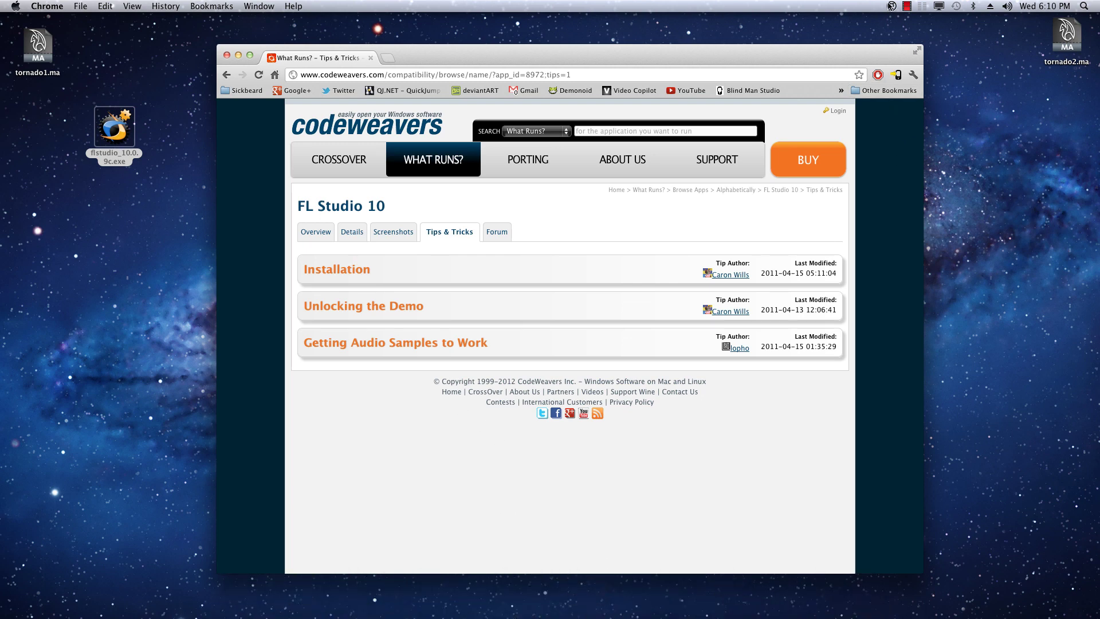
click(906, 7)
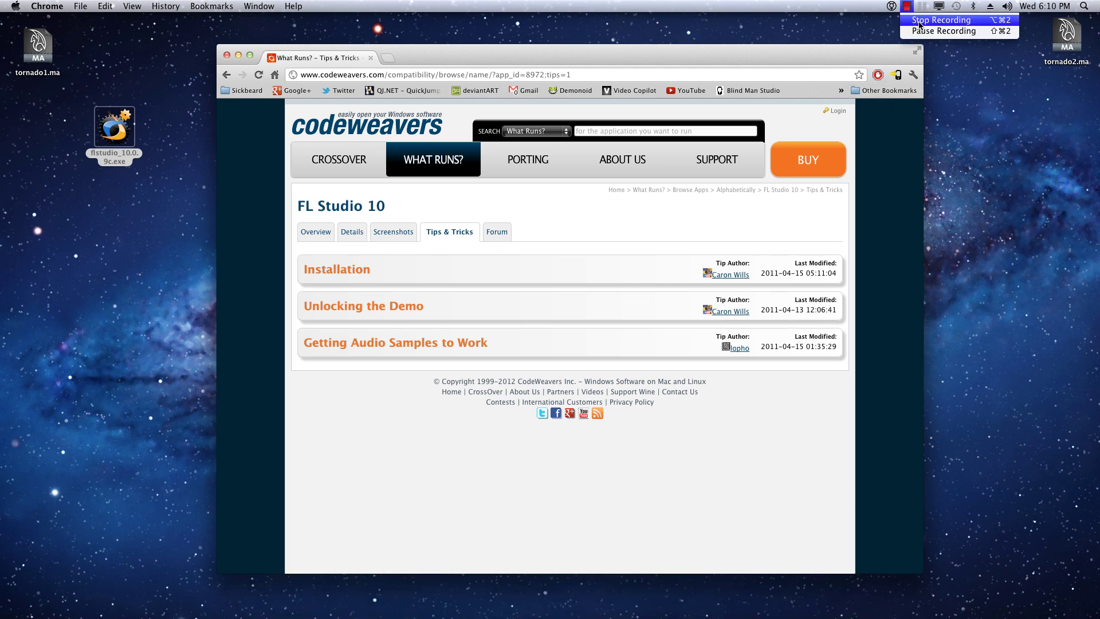